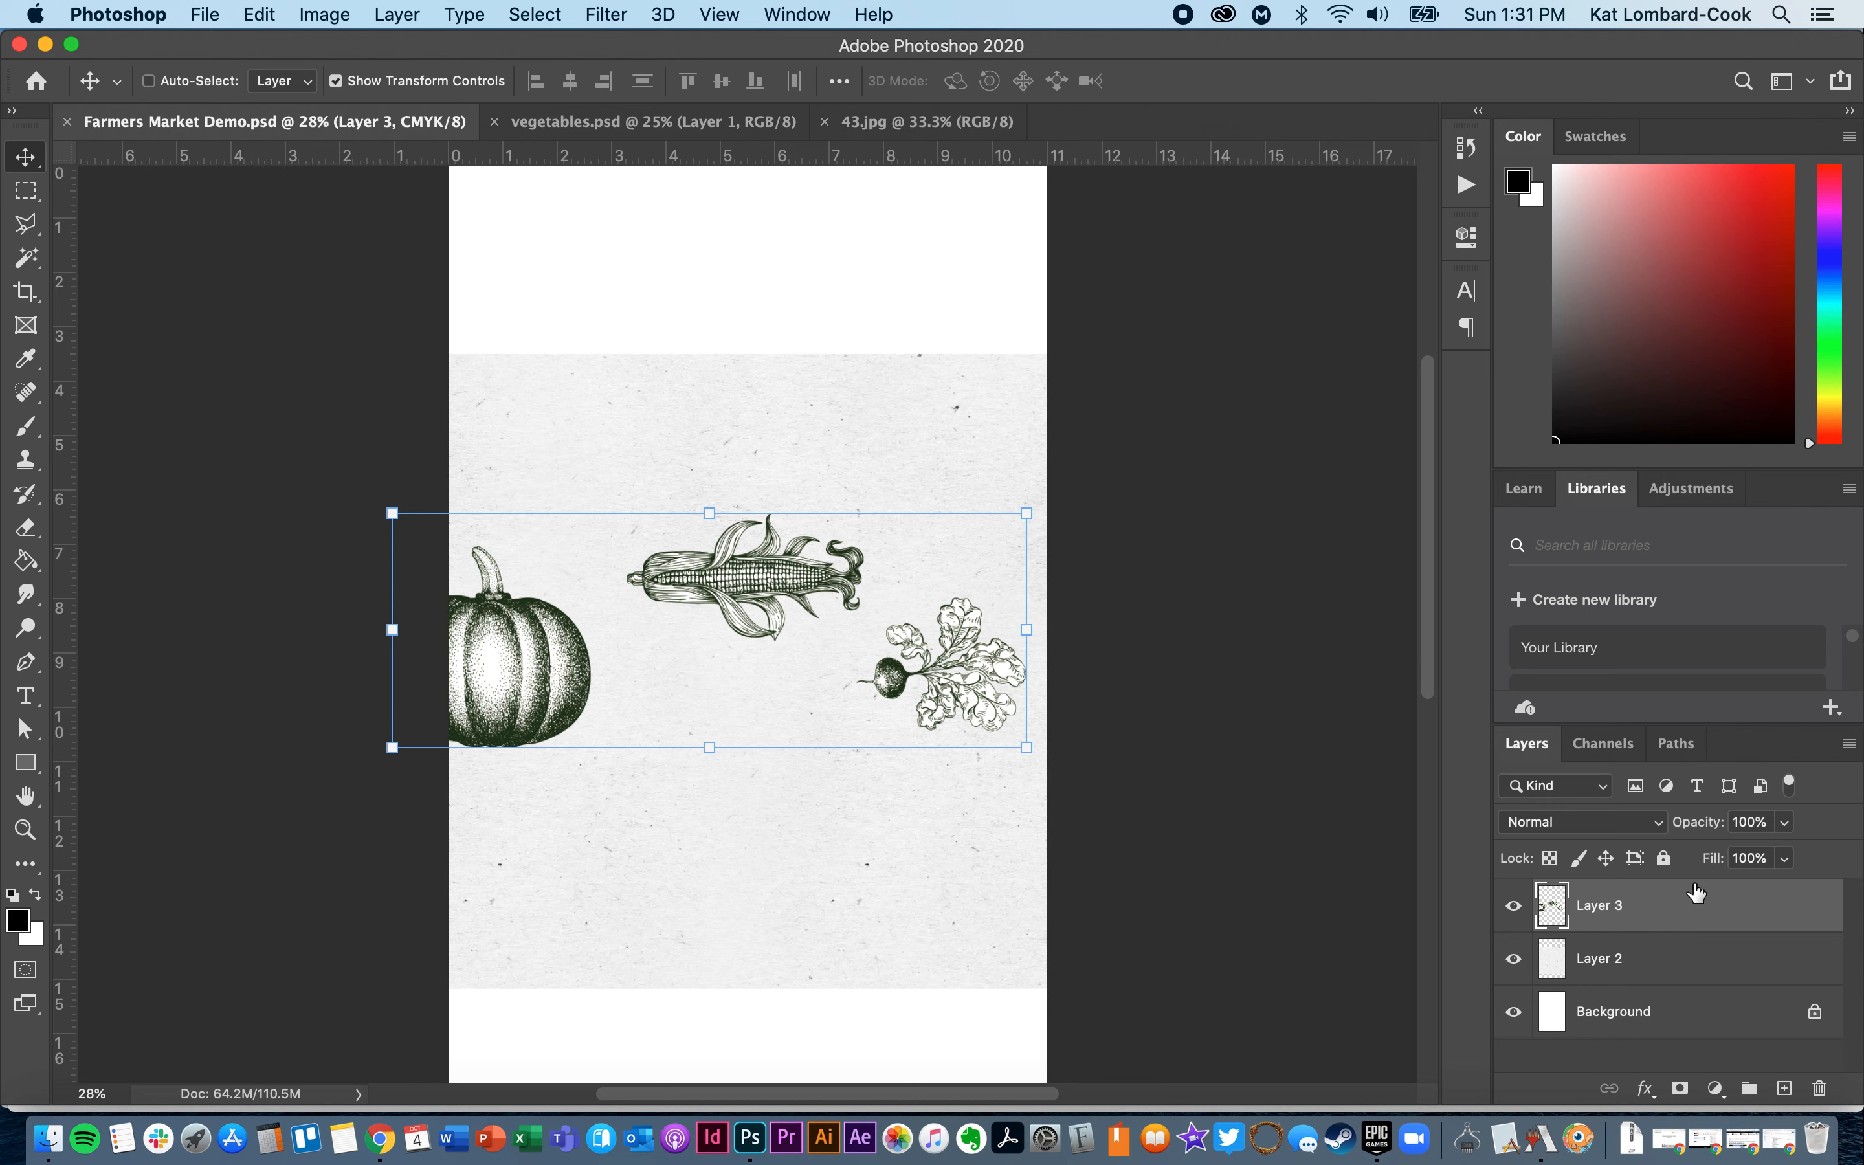
left_click(1668, 972)
left_click(1652, 1023)
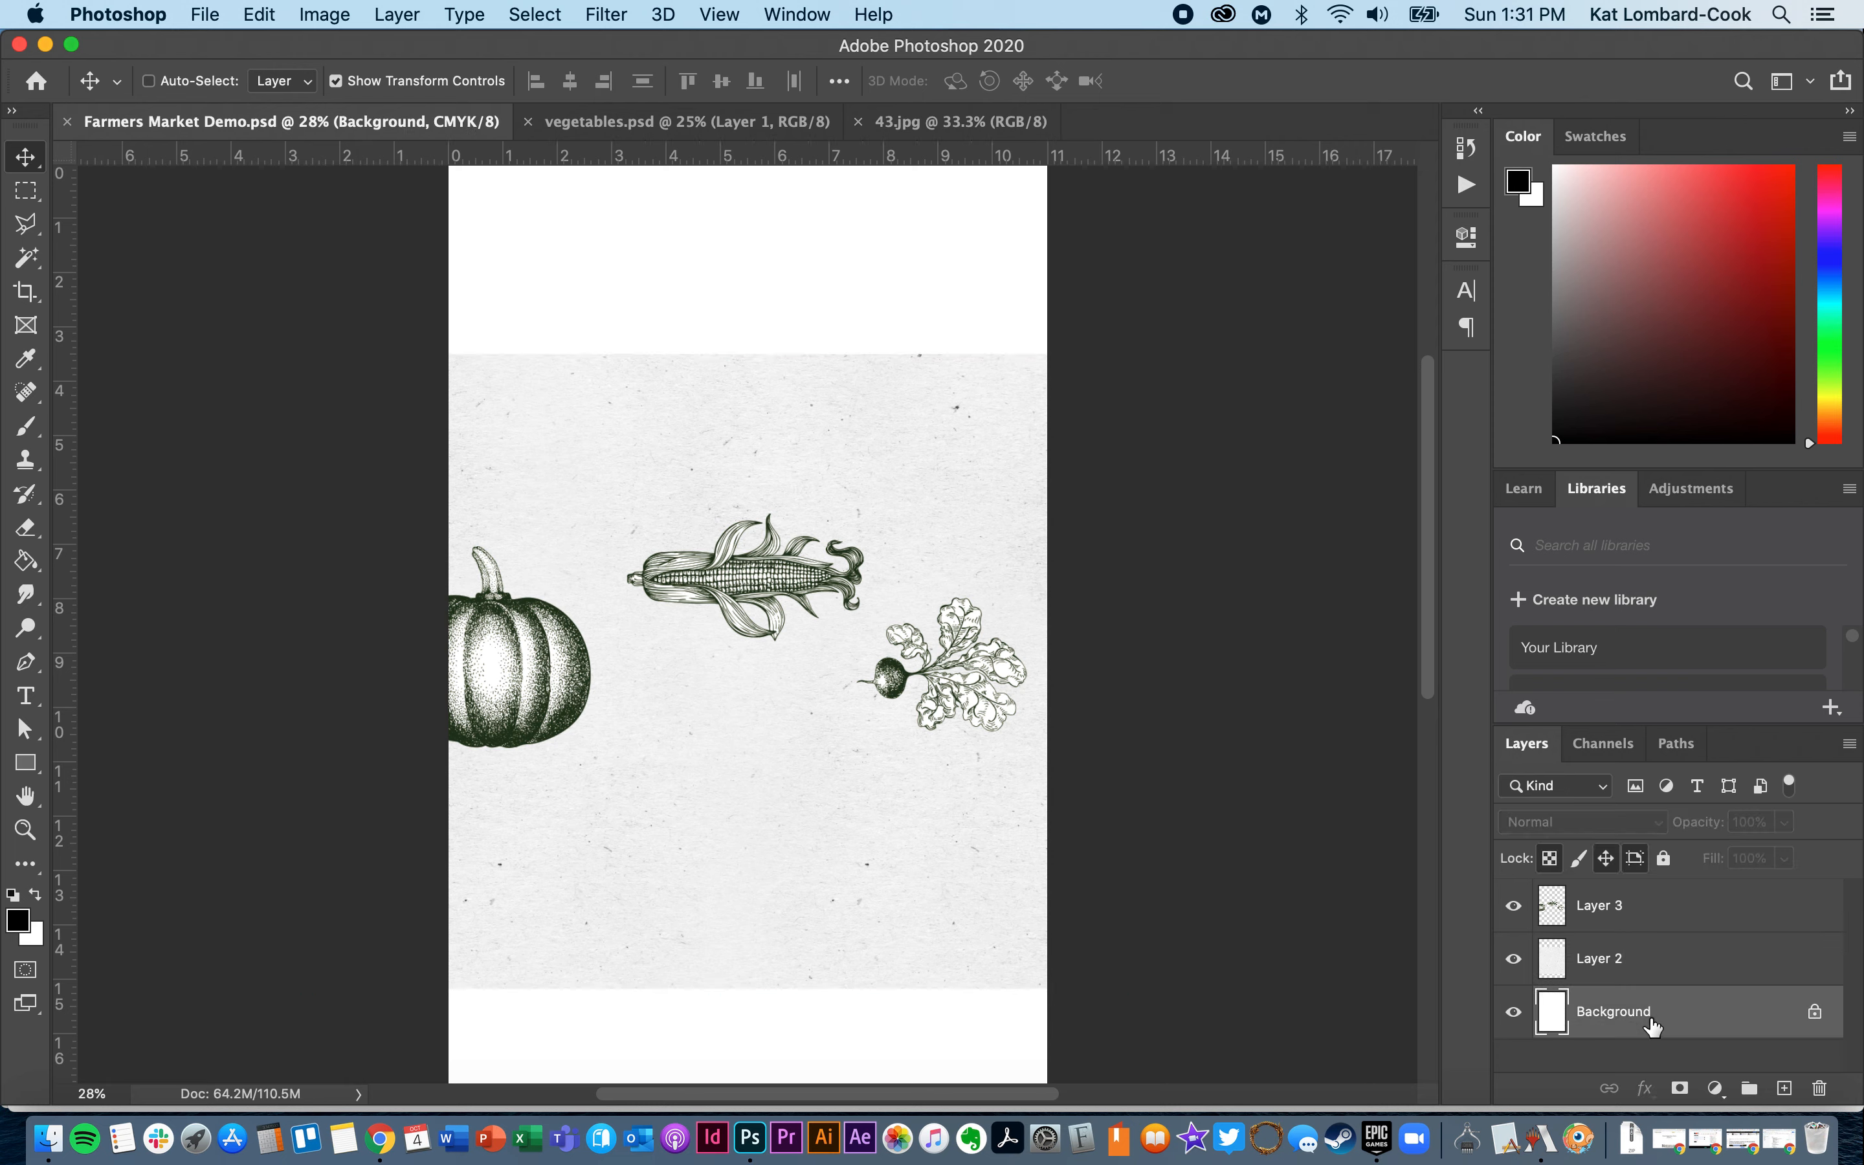
left_click(1643, 915)
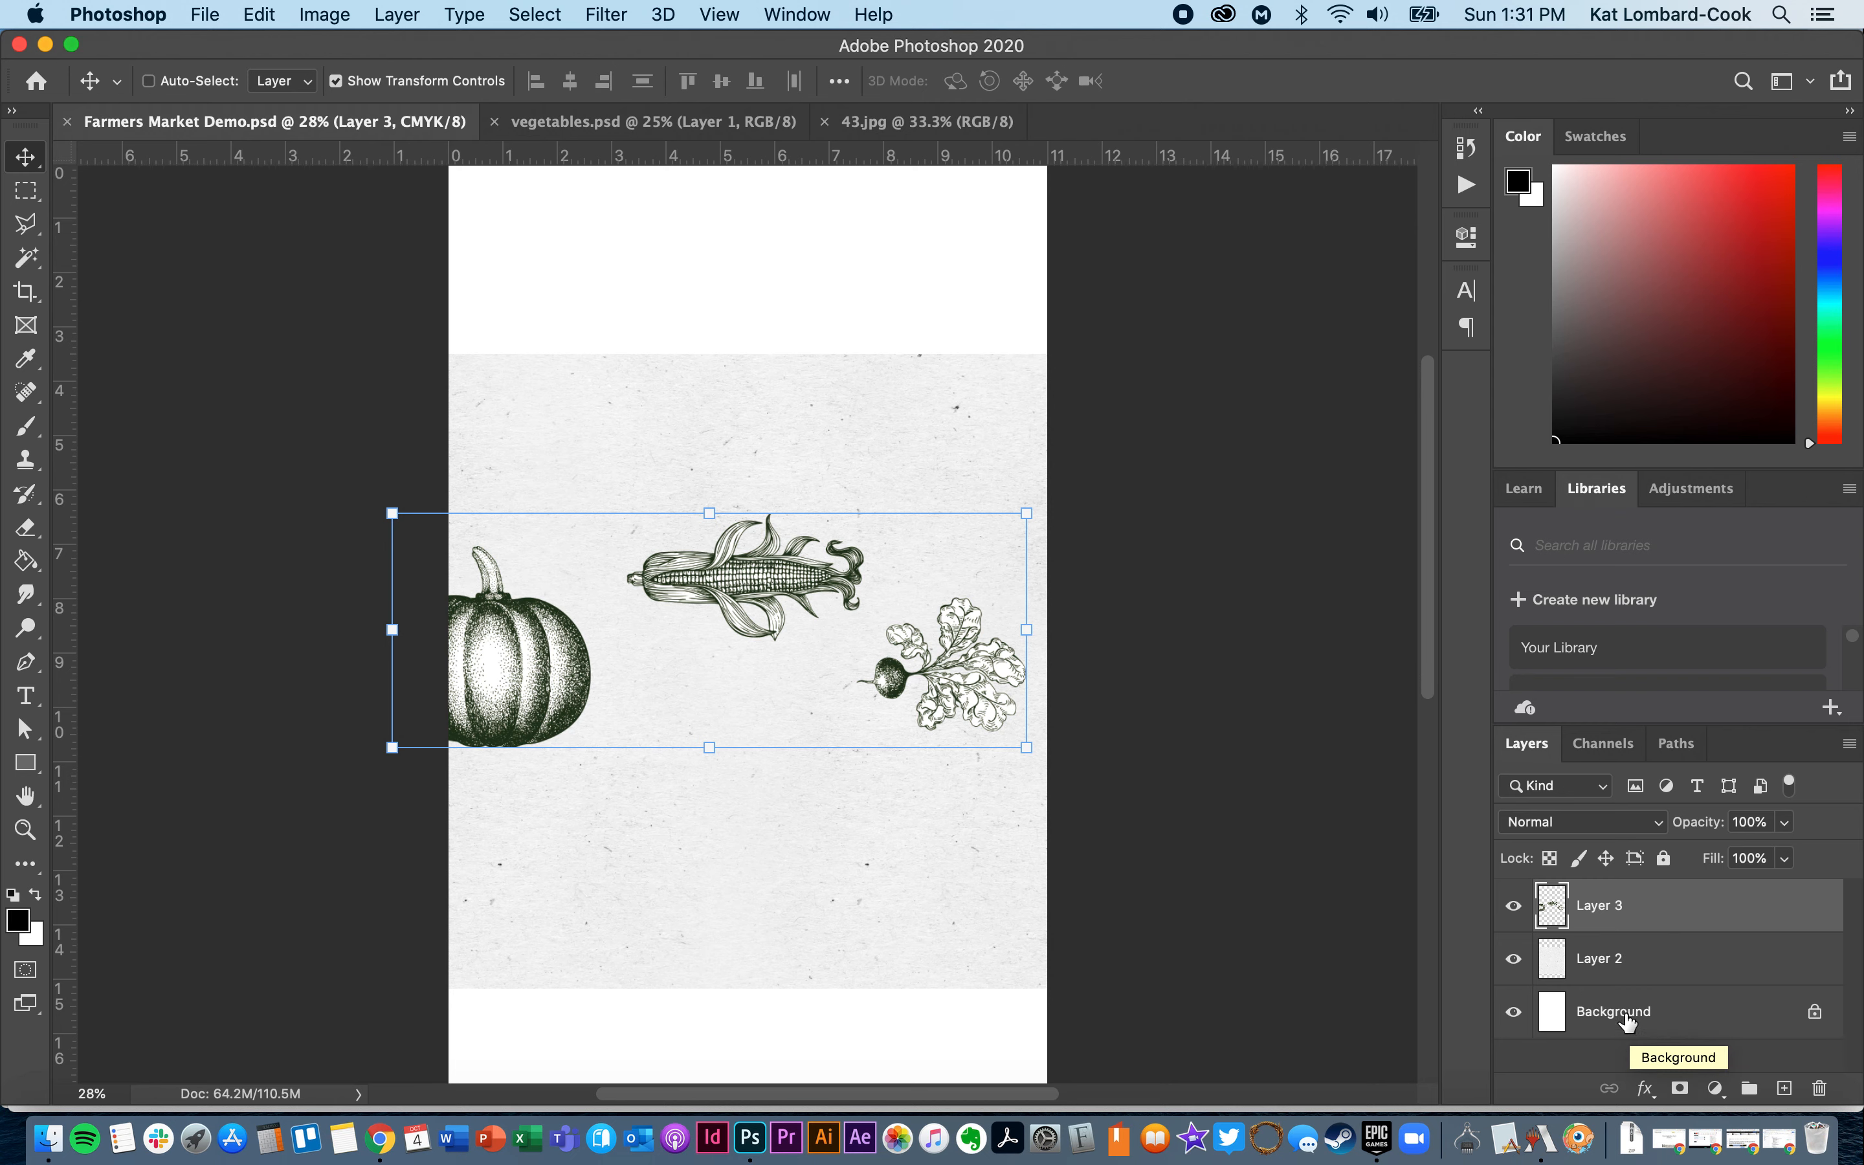
Rename Layer 2, which holds the paper texture, to "Paper bg"
left_click(1609, 963)
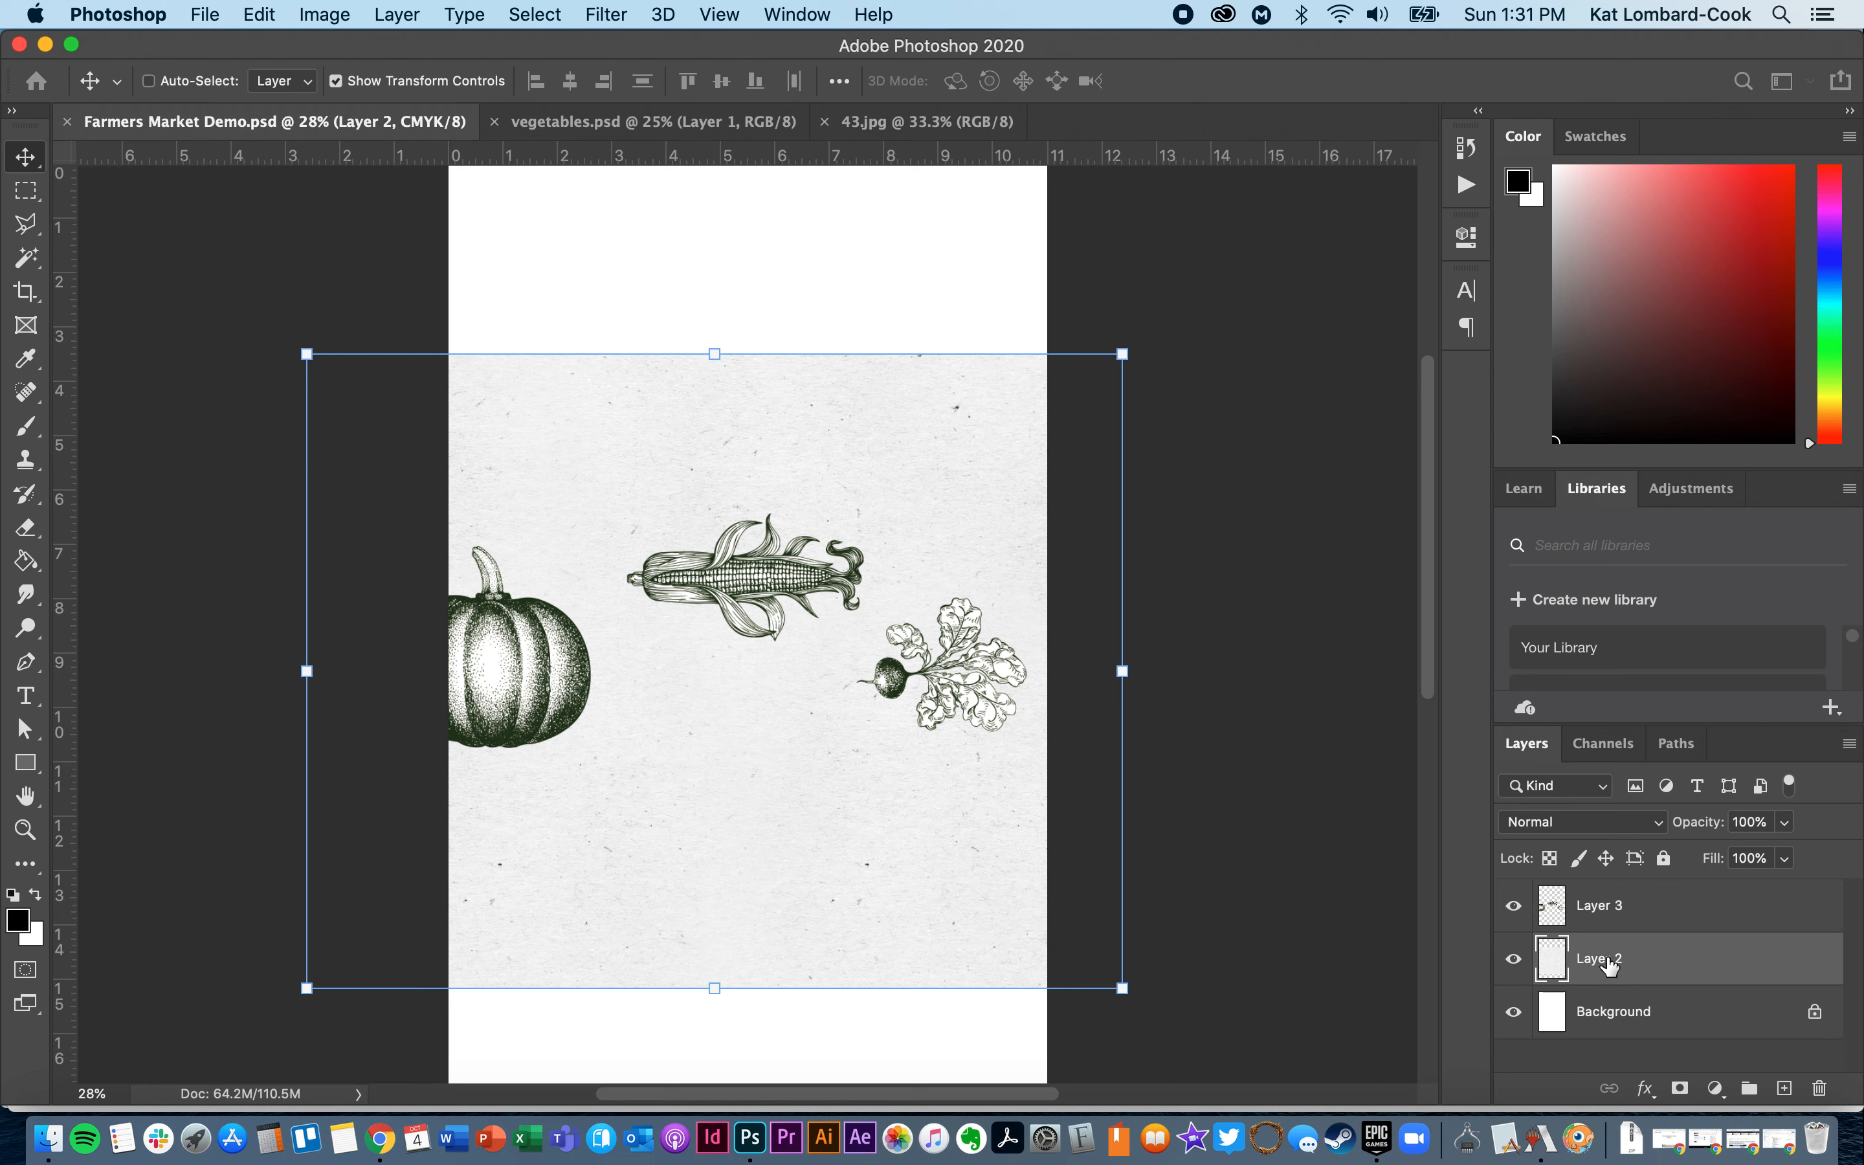
double_click(1604, 960)
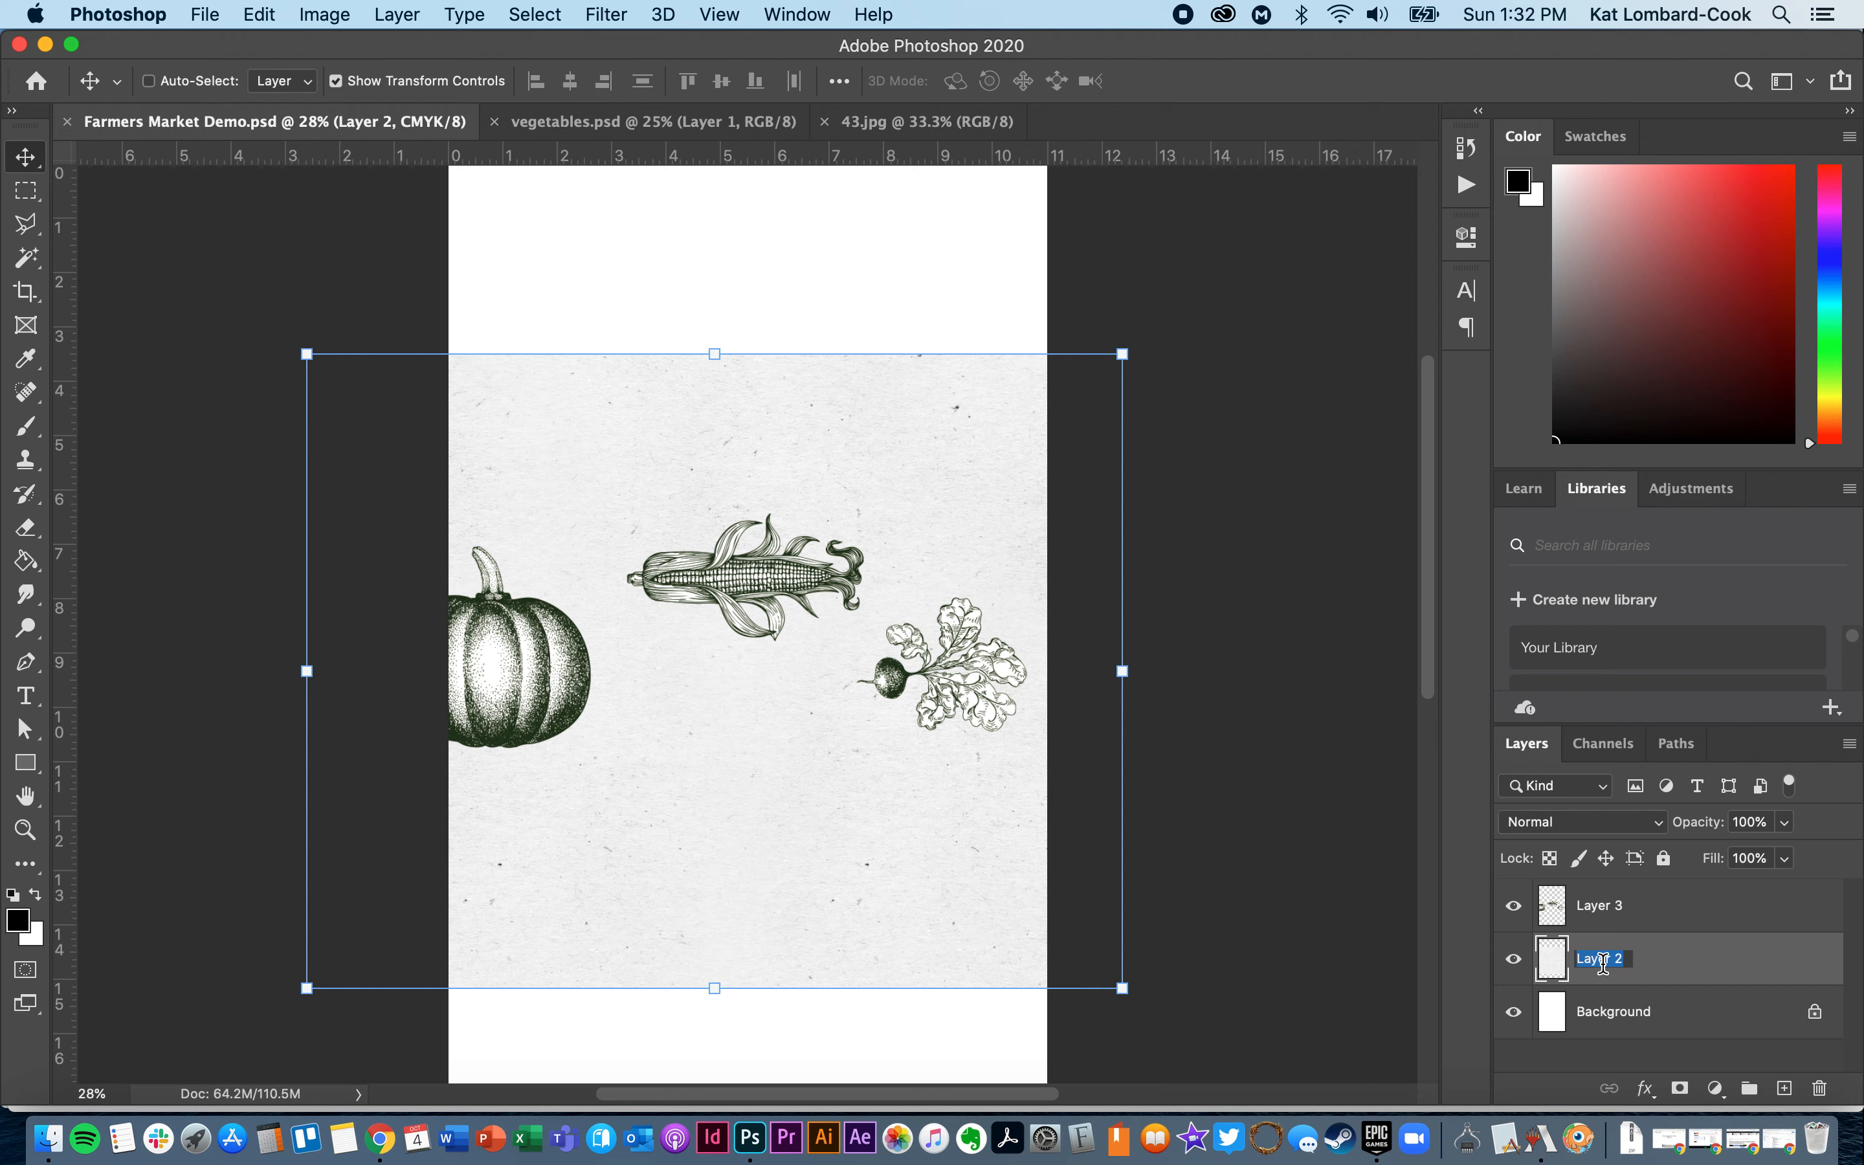
double_click(1677, 975)
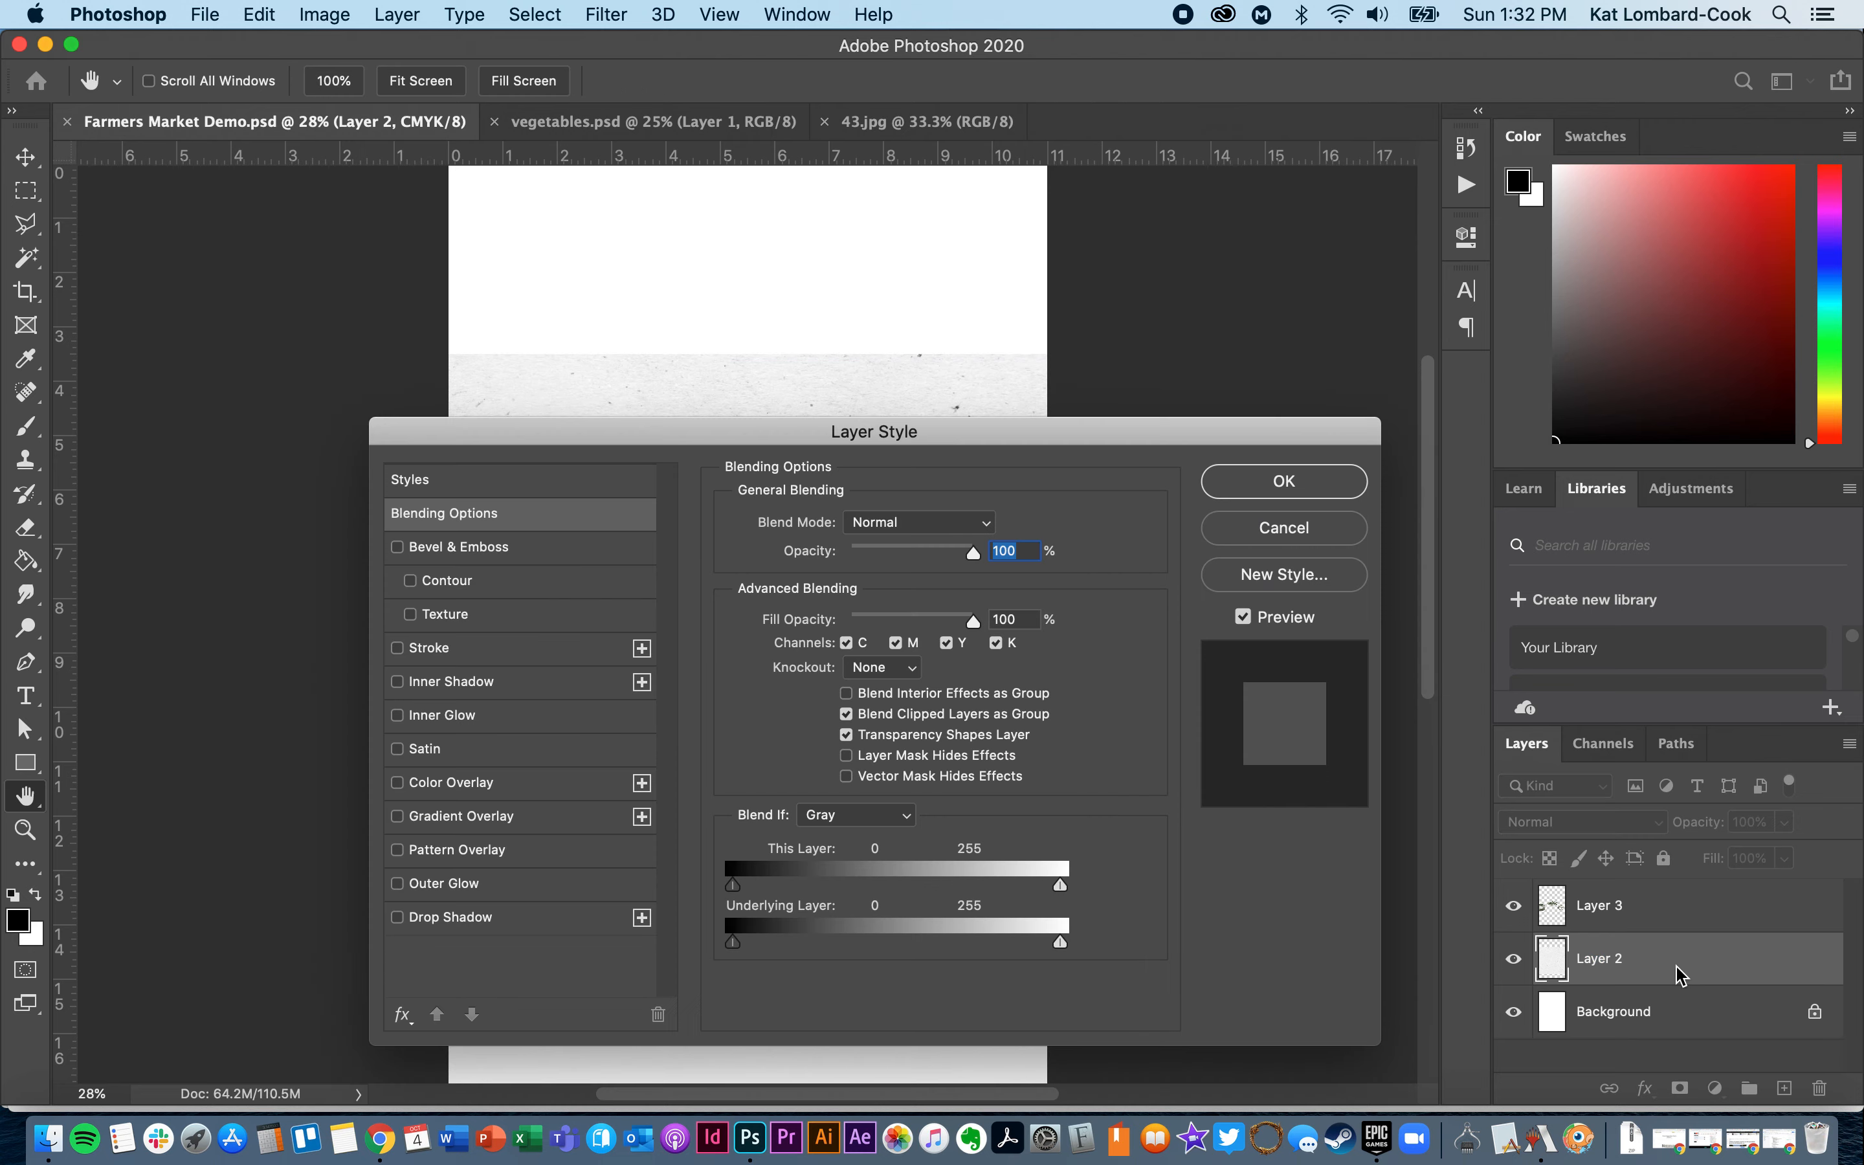
left_click(1313, 530)
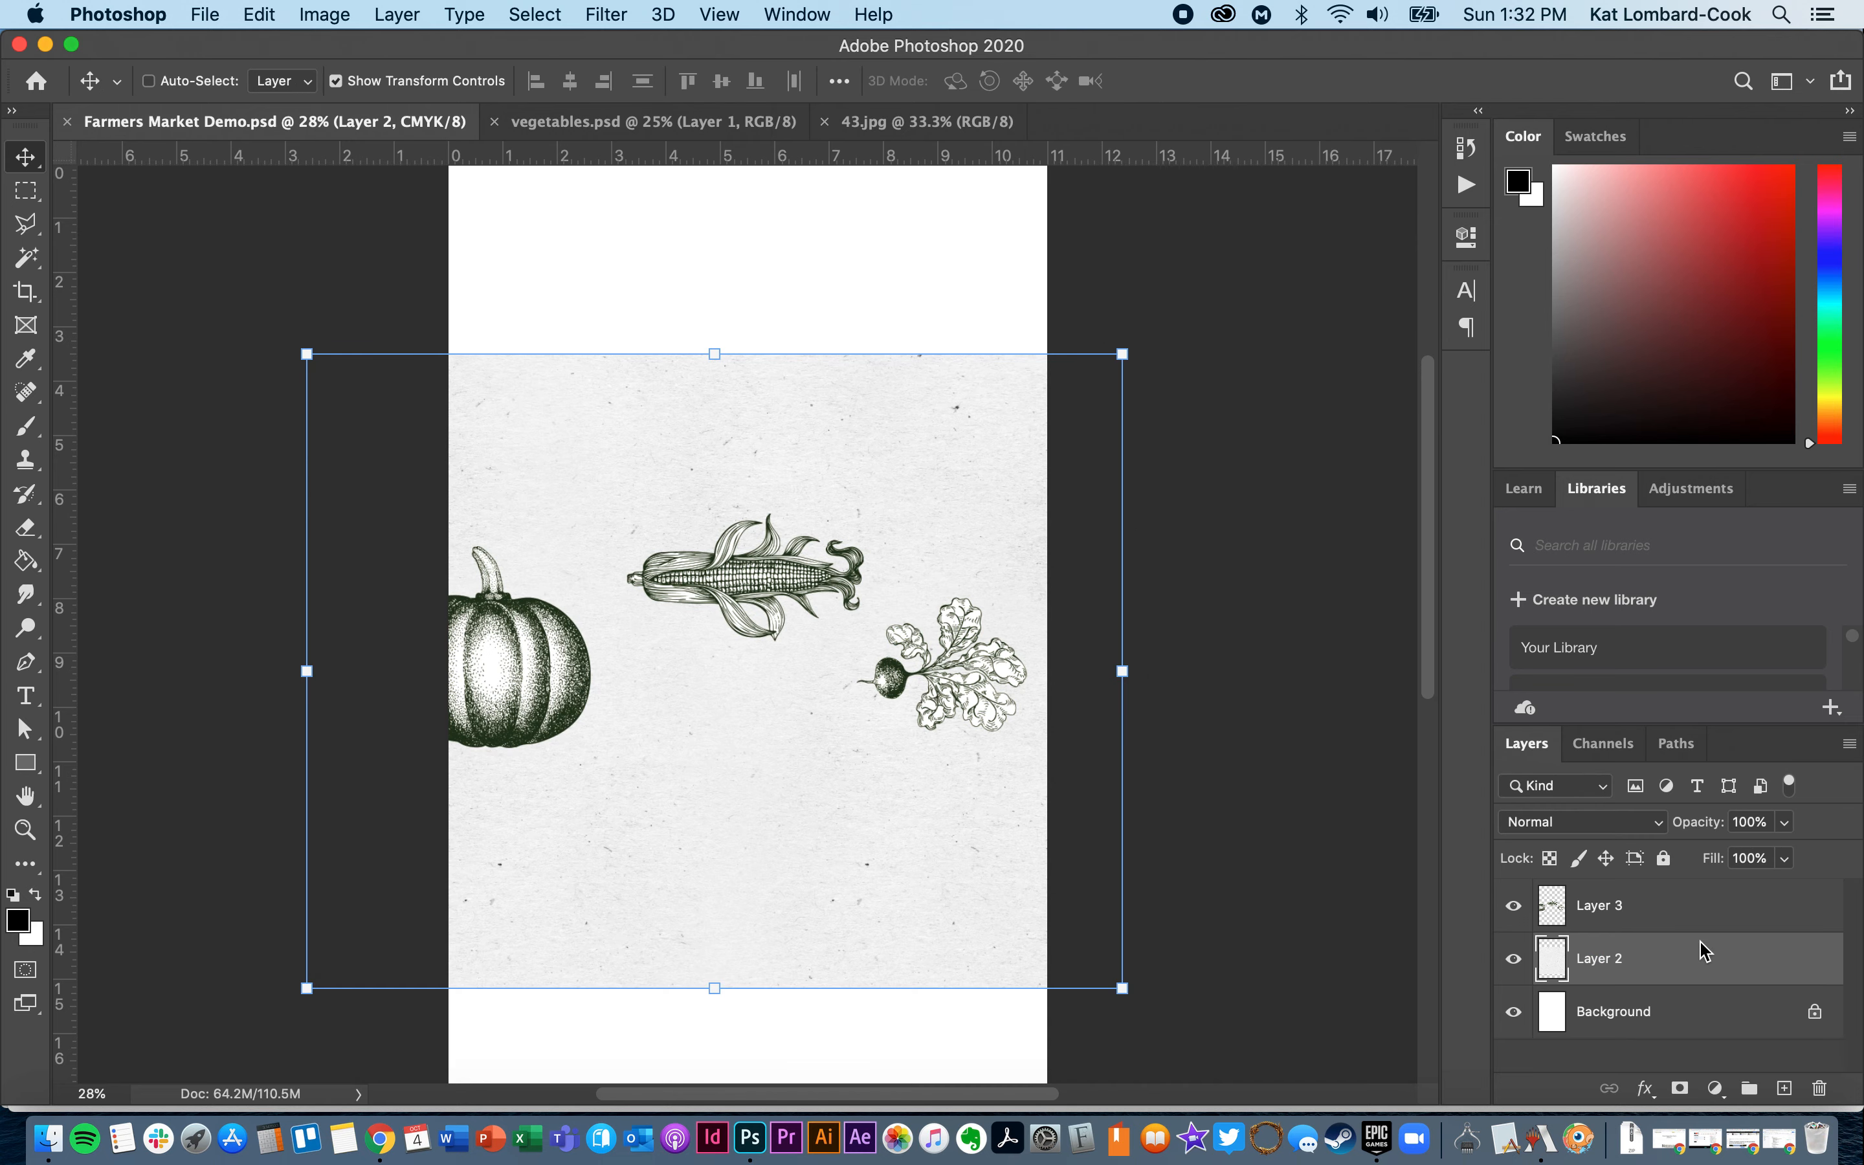
double_click(1594, 958)
type("Paper bg")
key("Return")
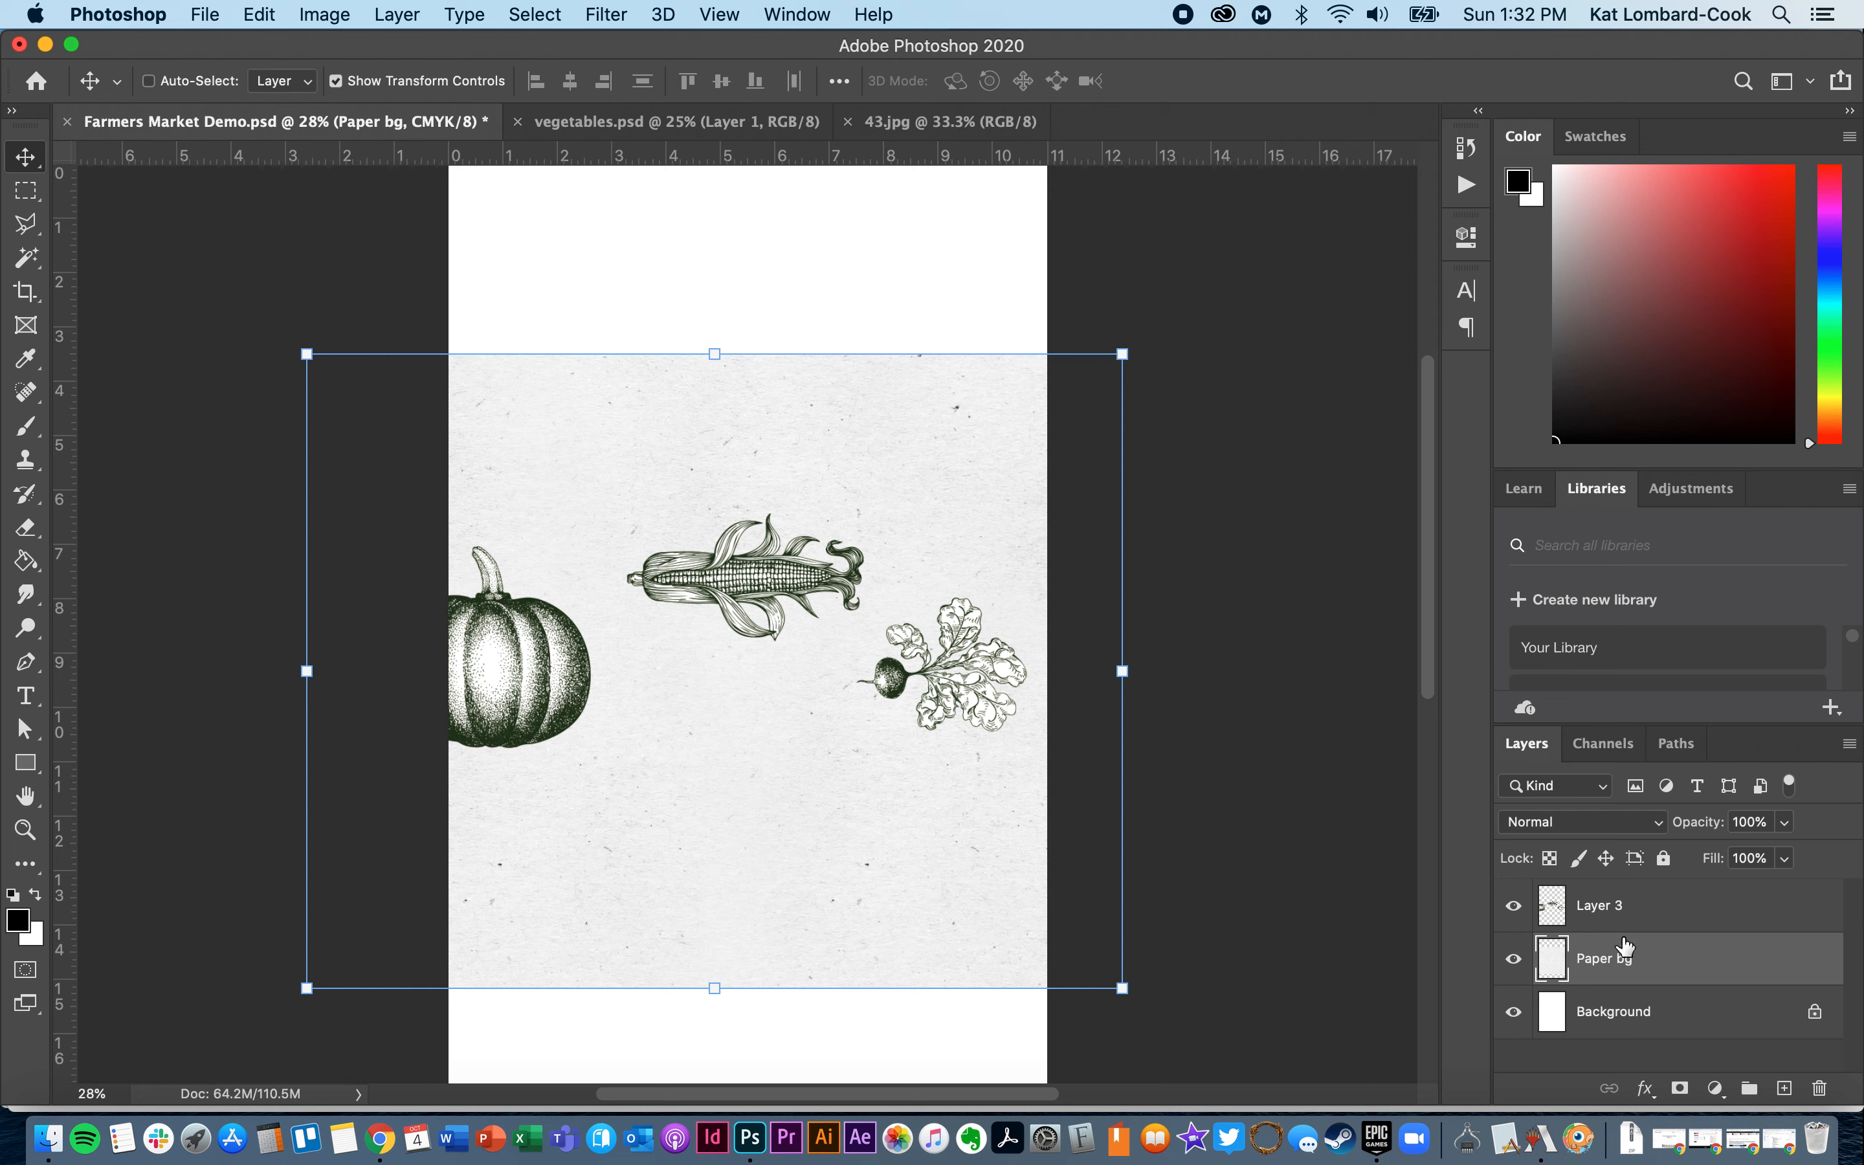
Rename Layer 3, which holds the pumpkin, corn and radish drawings, to "vegetables"
double_click(1600, 906)
type("vegetables")
key("Return")
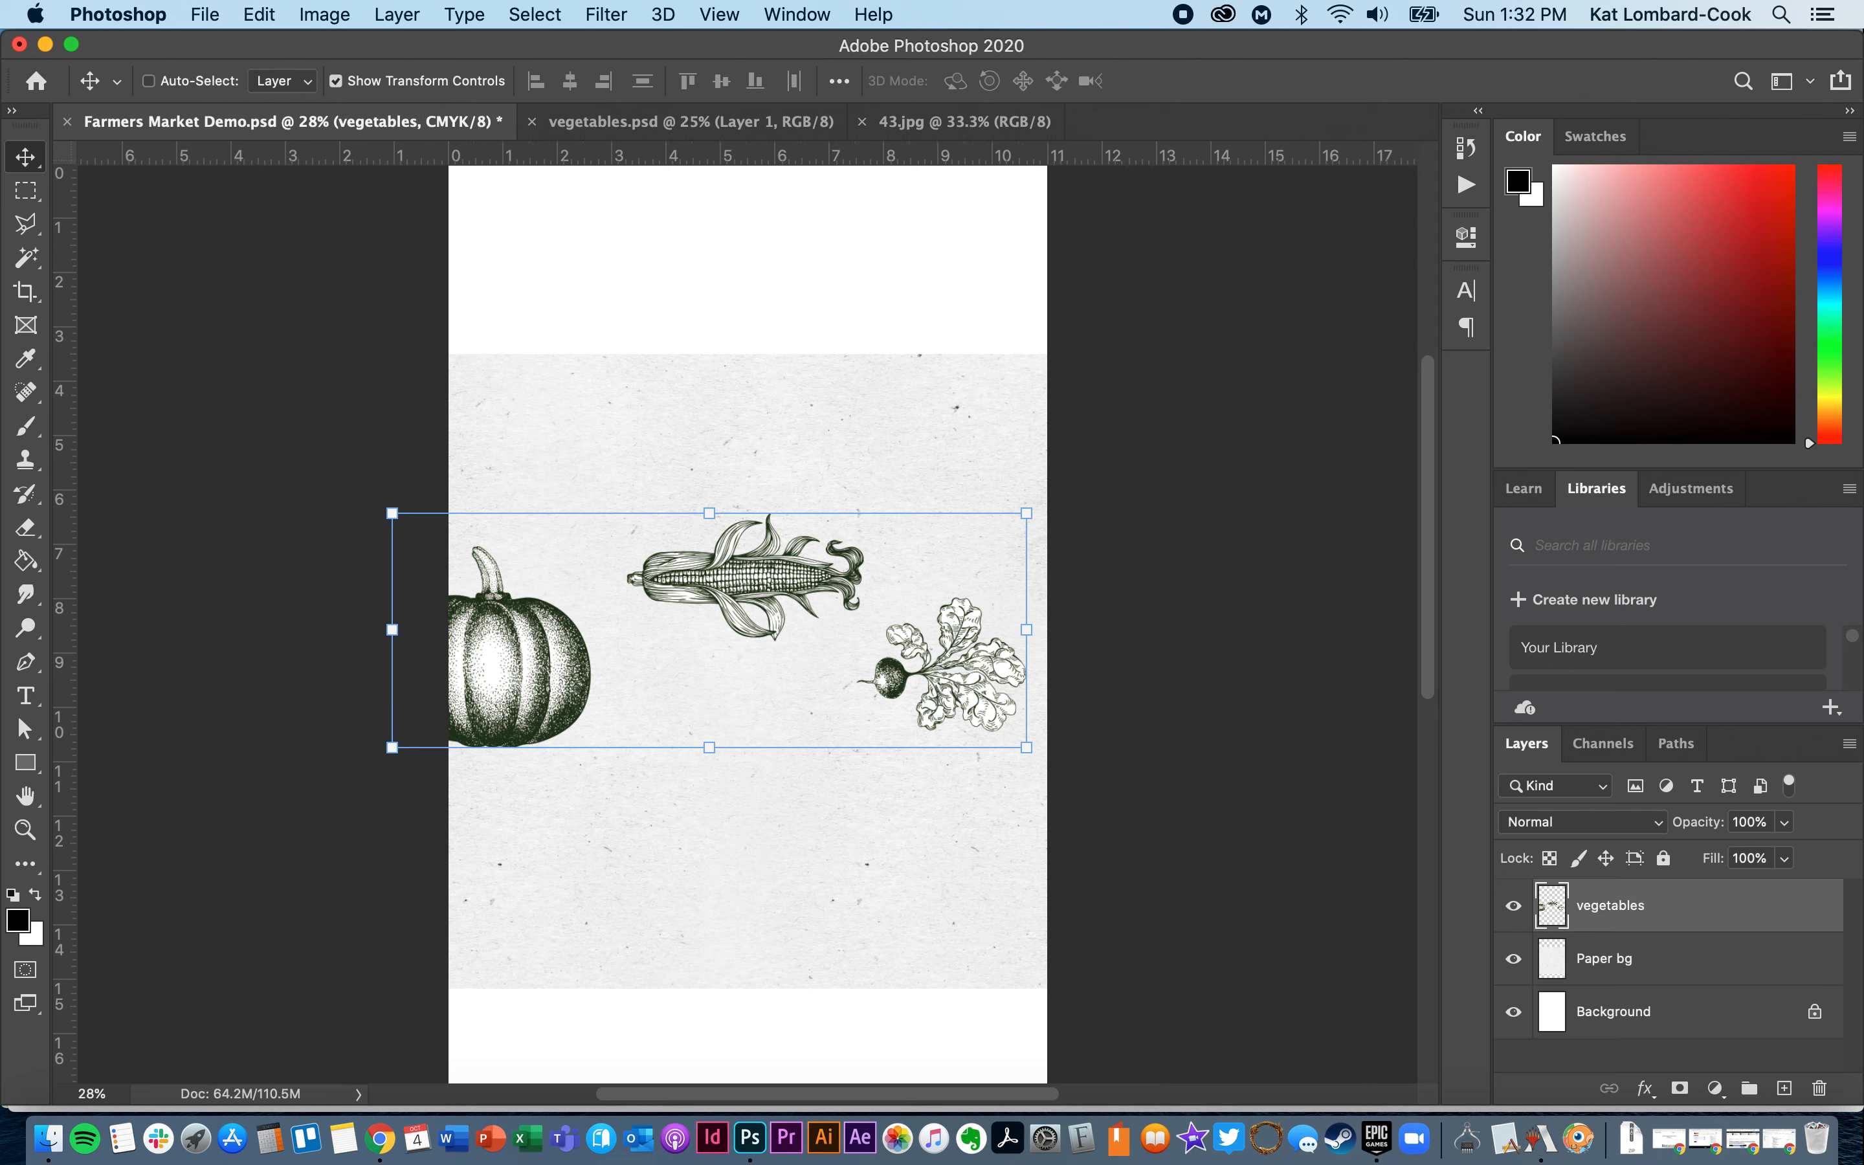
Make Paper bg the active layer and hide the vegetables layer
left_click(1629, 968)
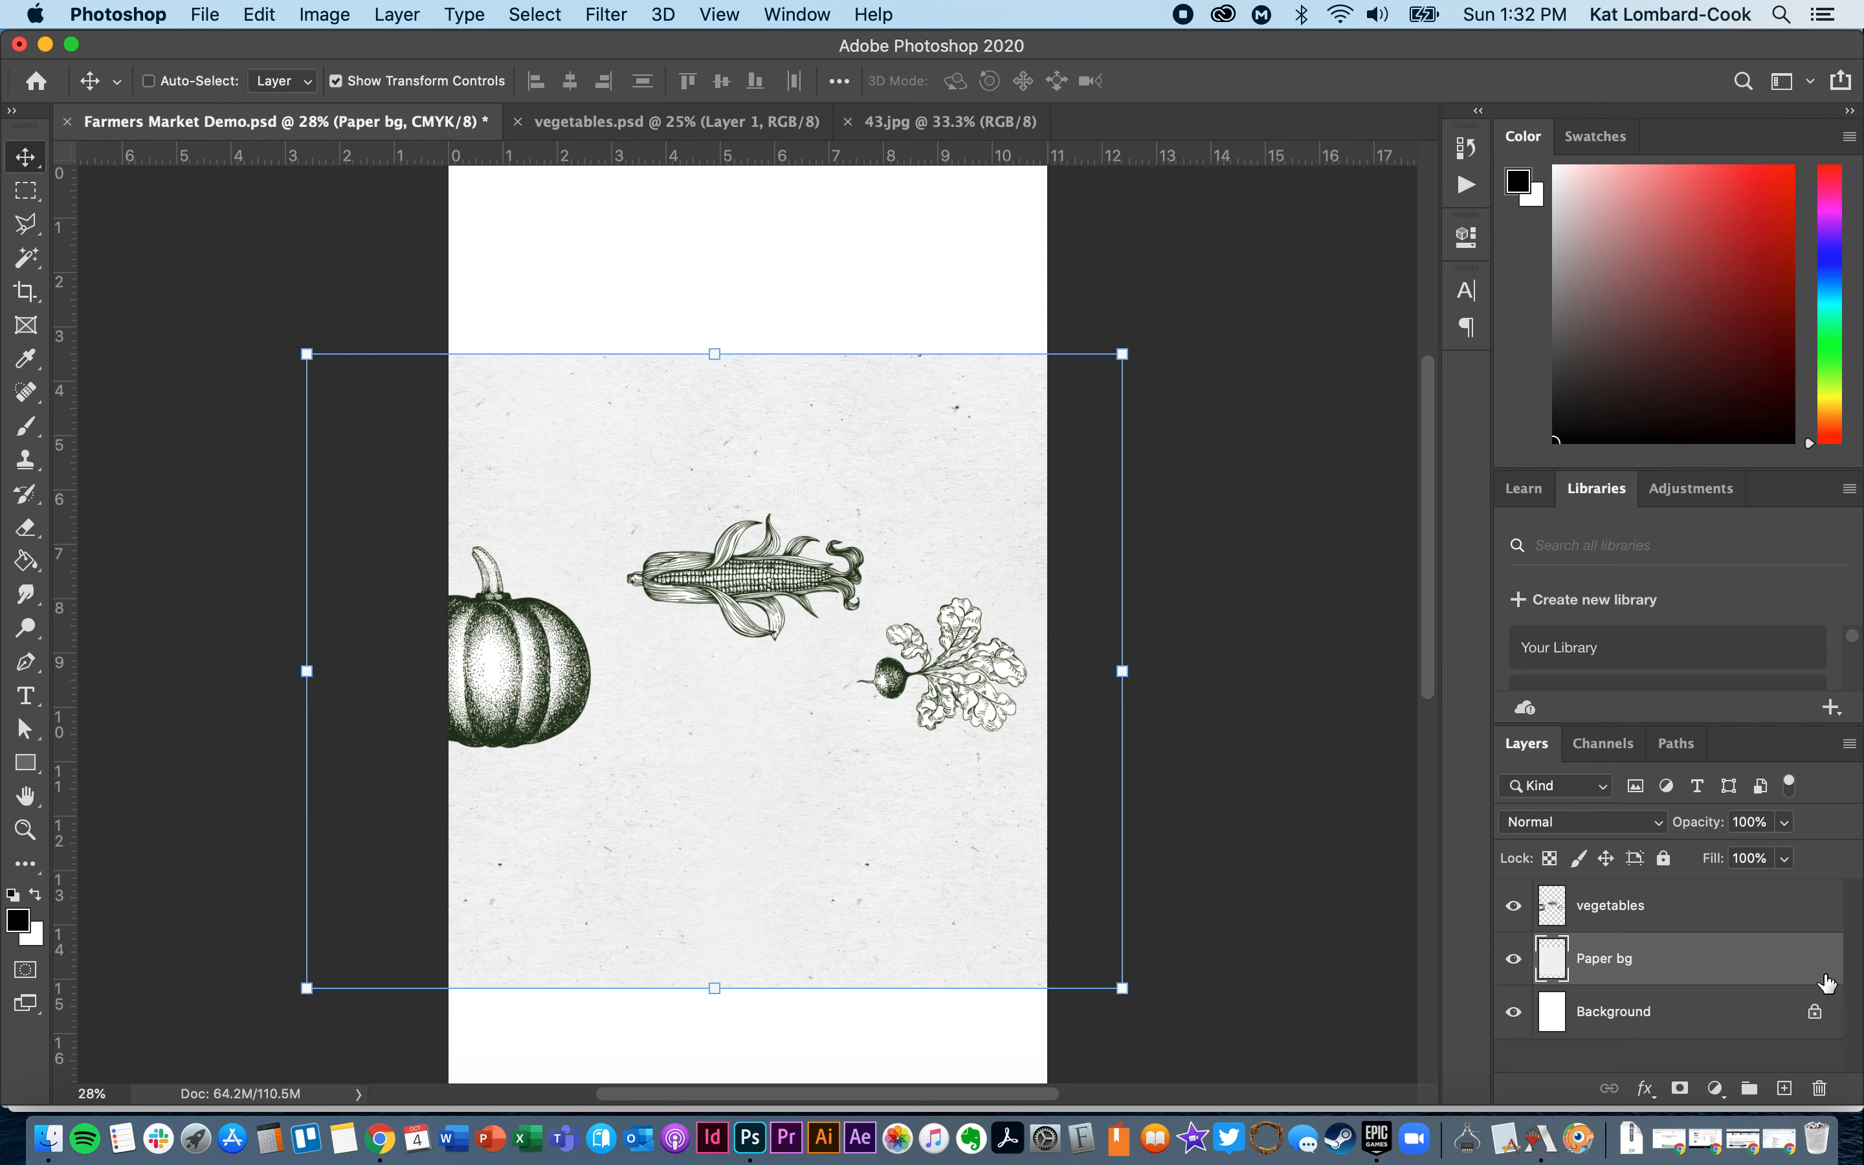
left_click(1758, 911)
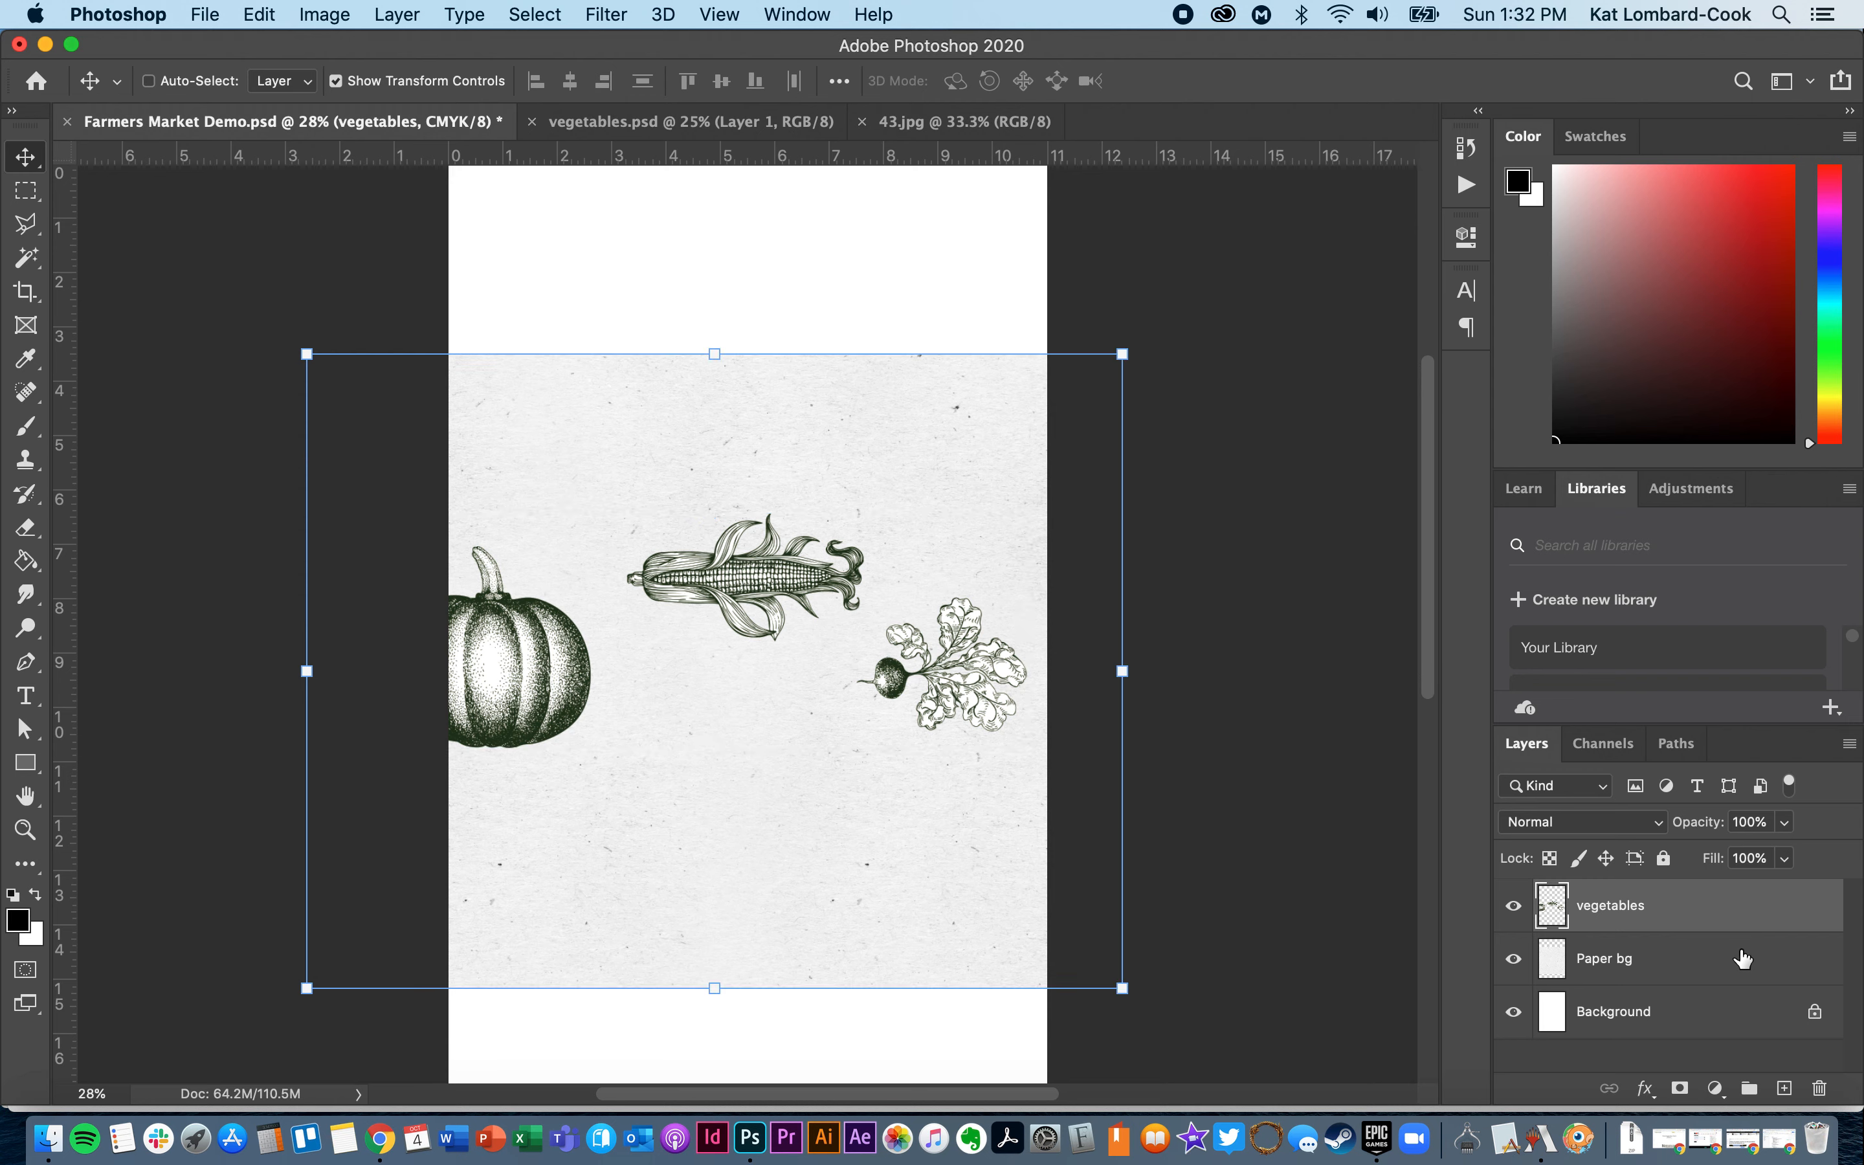
left_click(1744, 959)
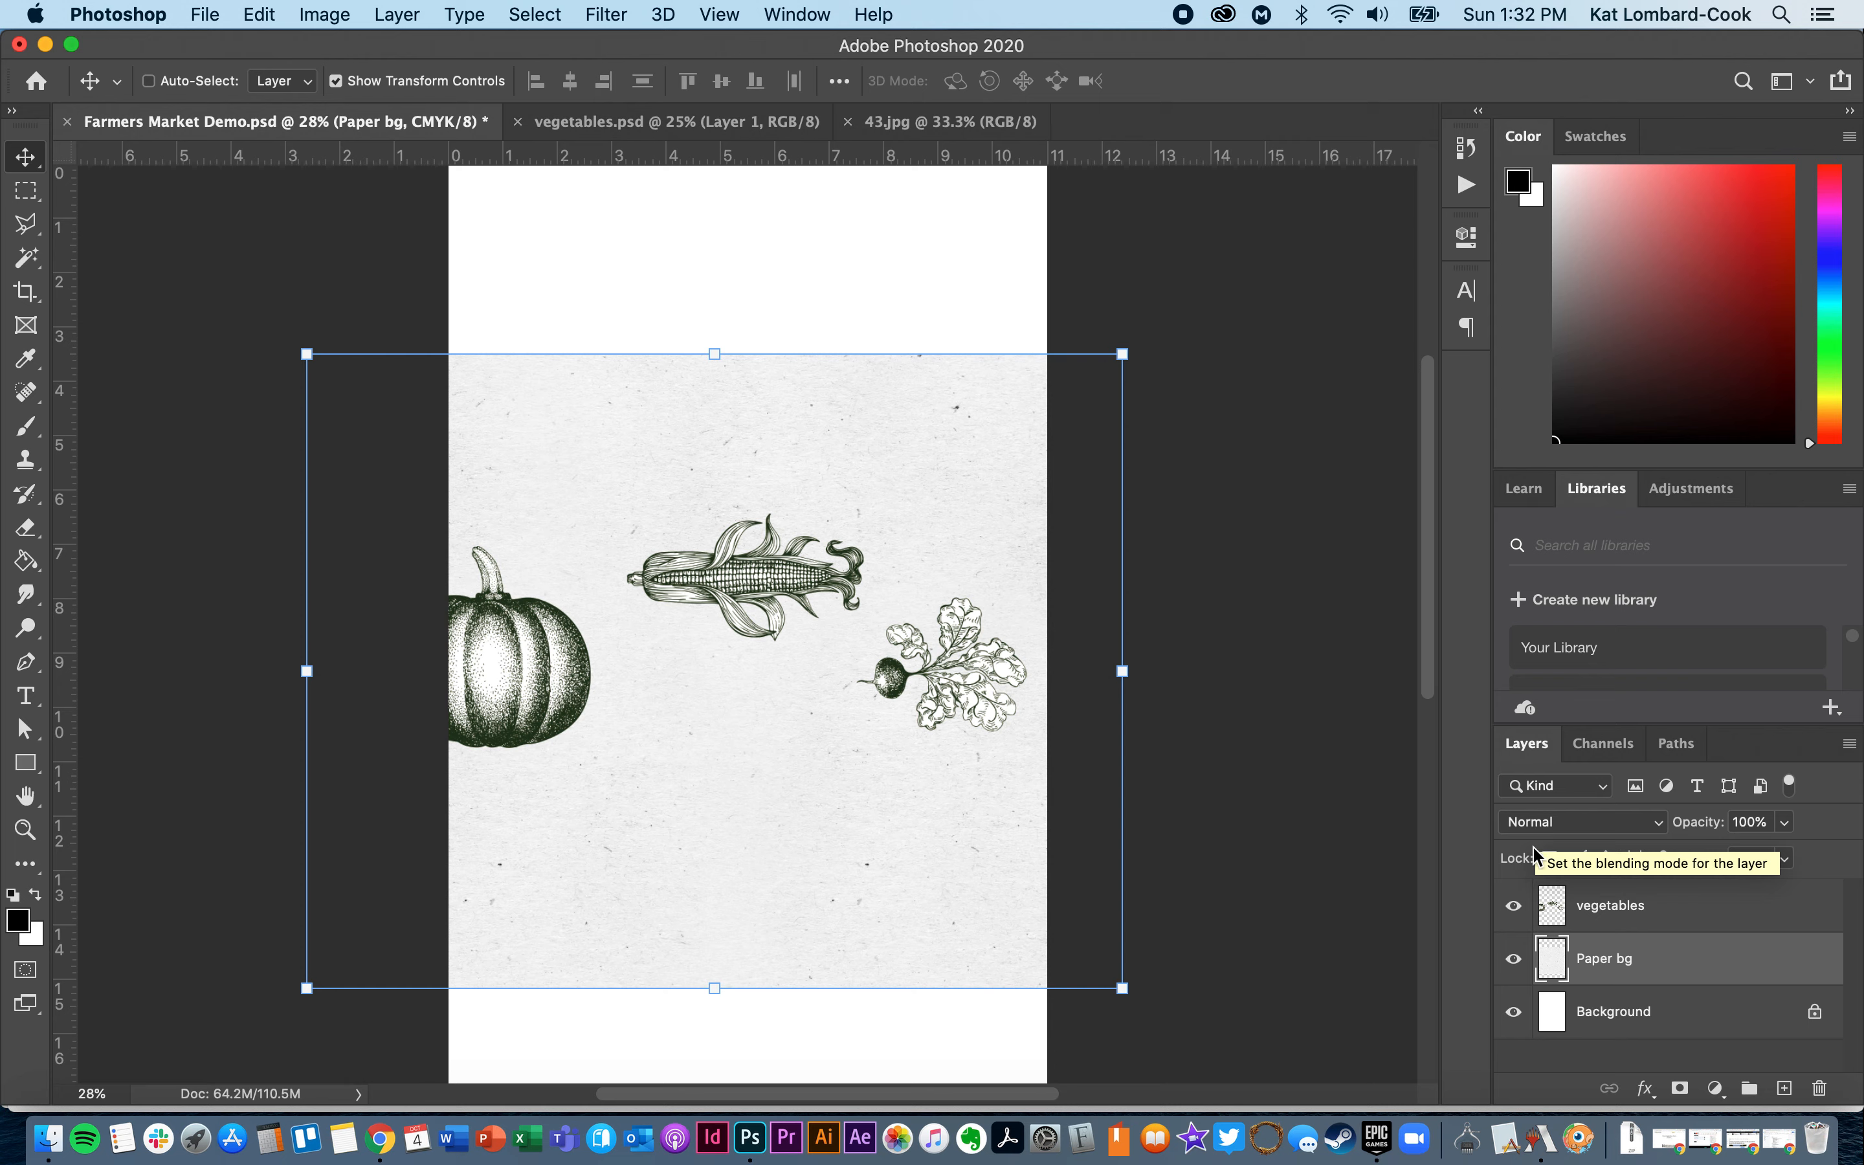
left_click(1518, 909)
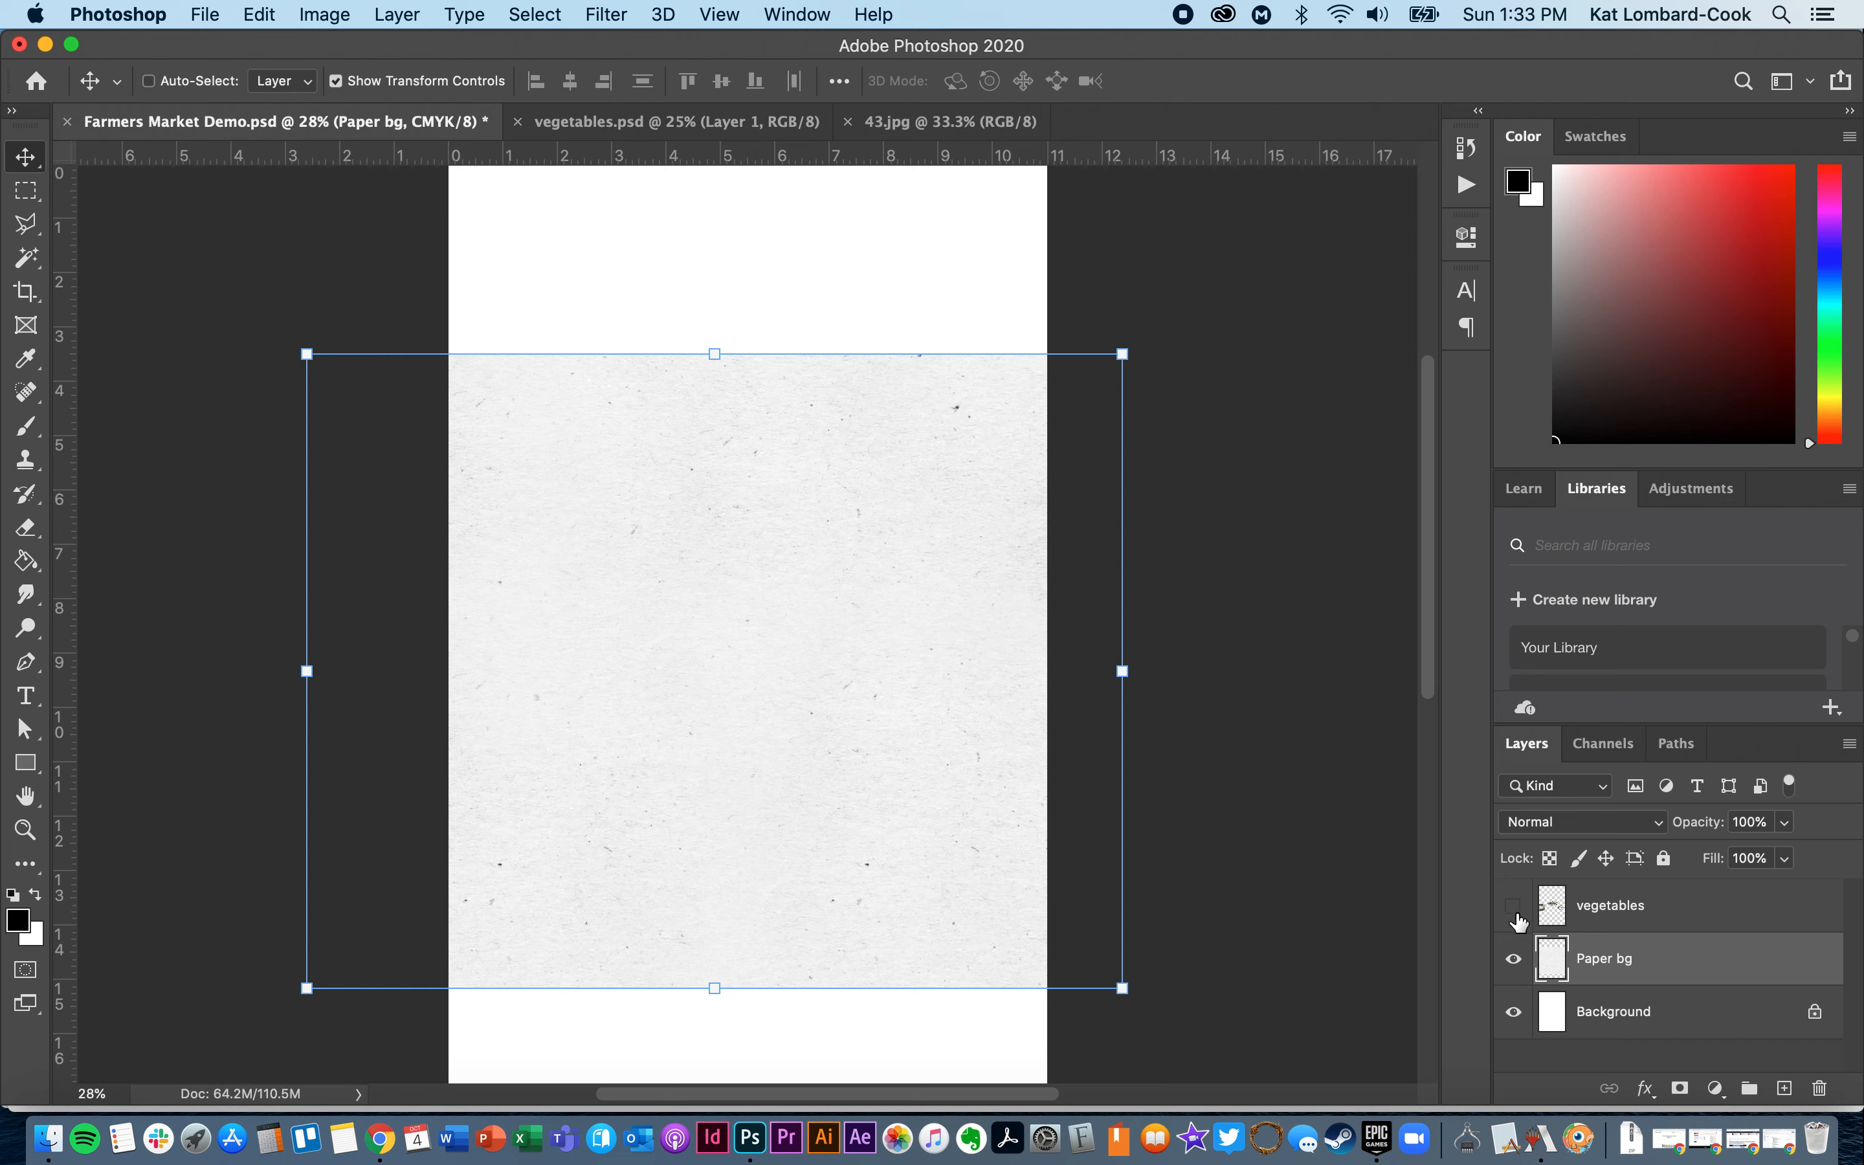
left_click(1515, 914)
left_click(1515, 913)
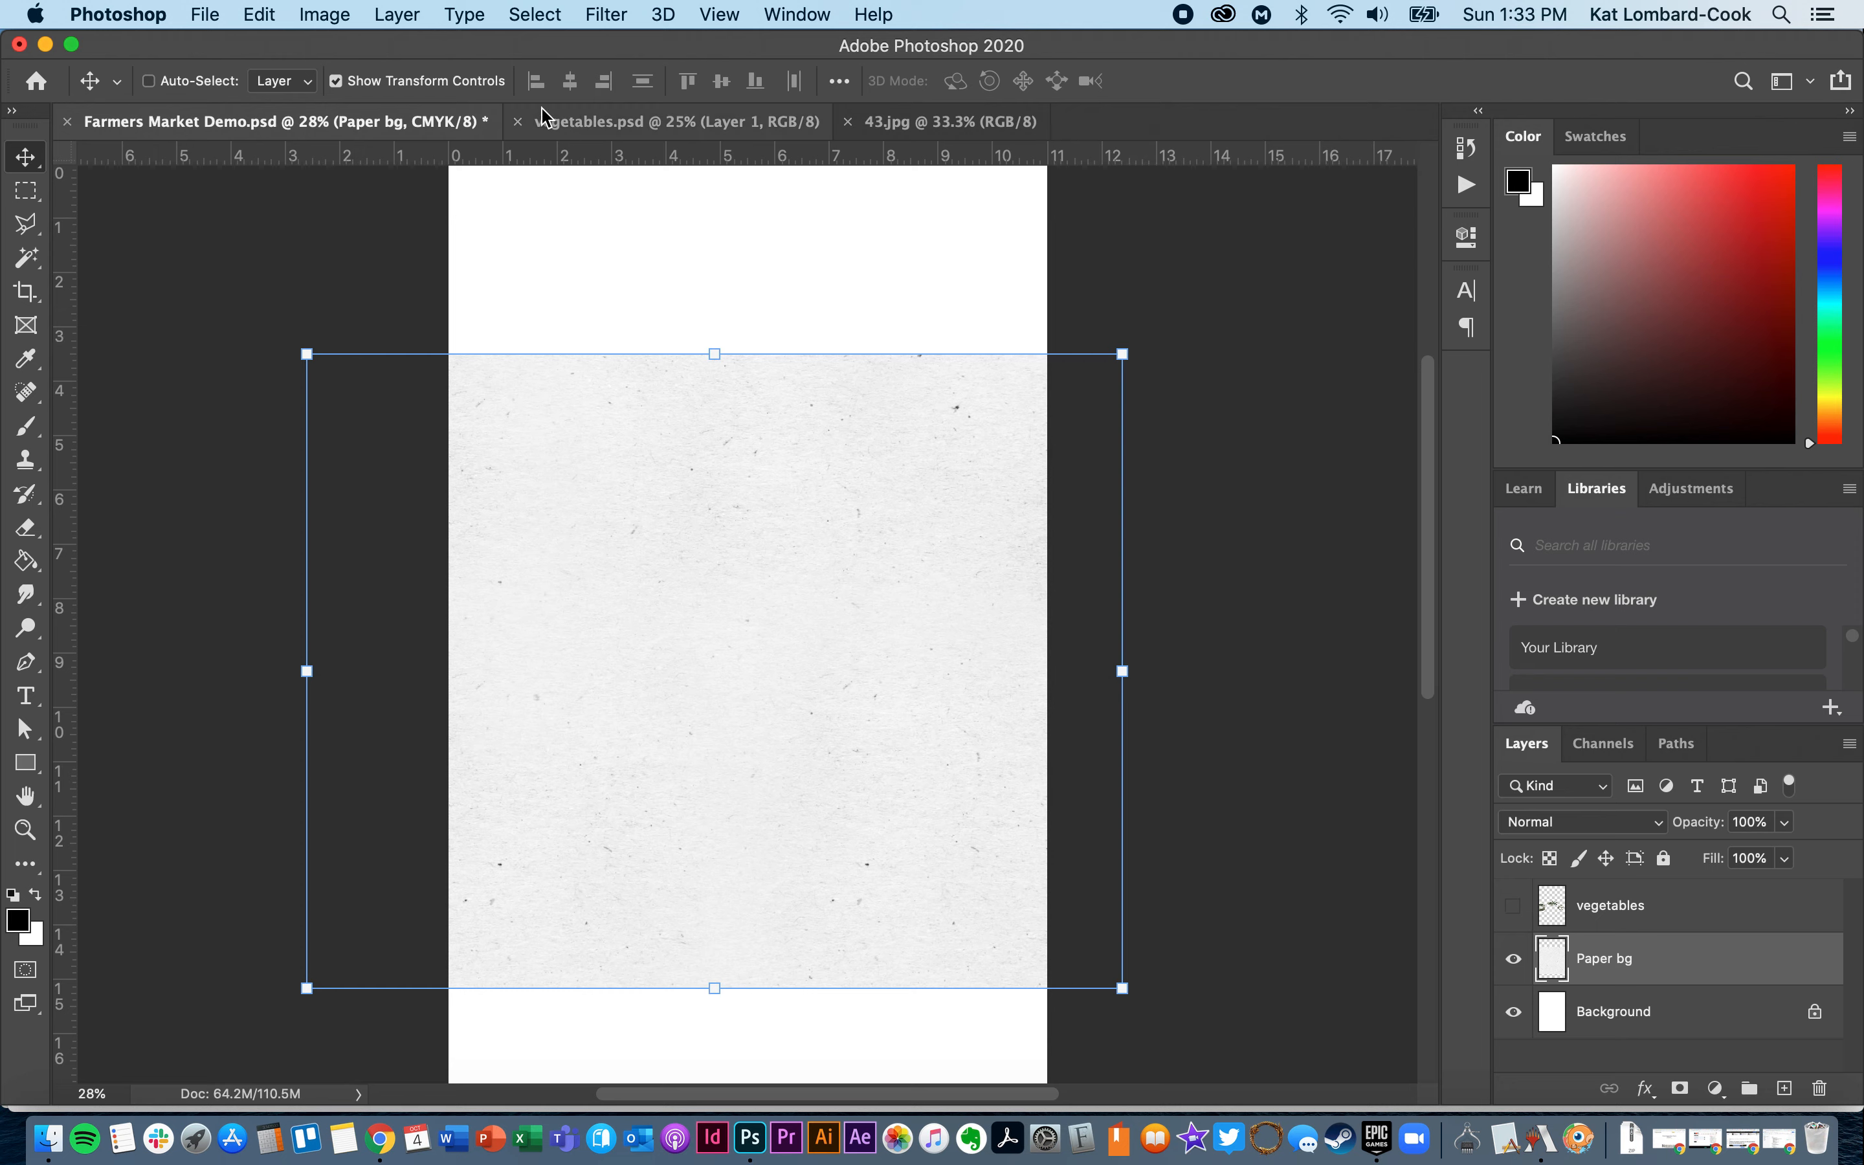
left_click(425, 84)
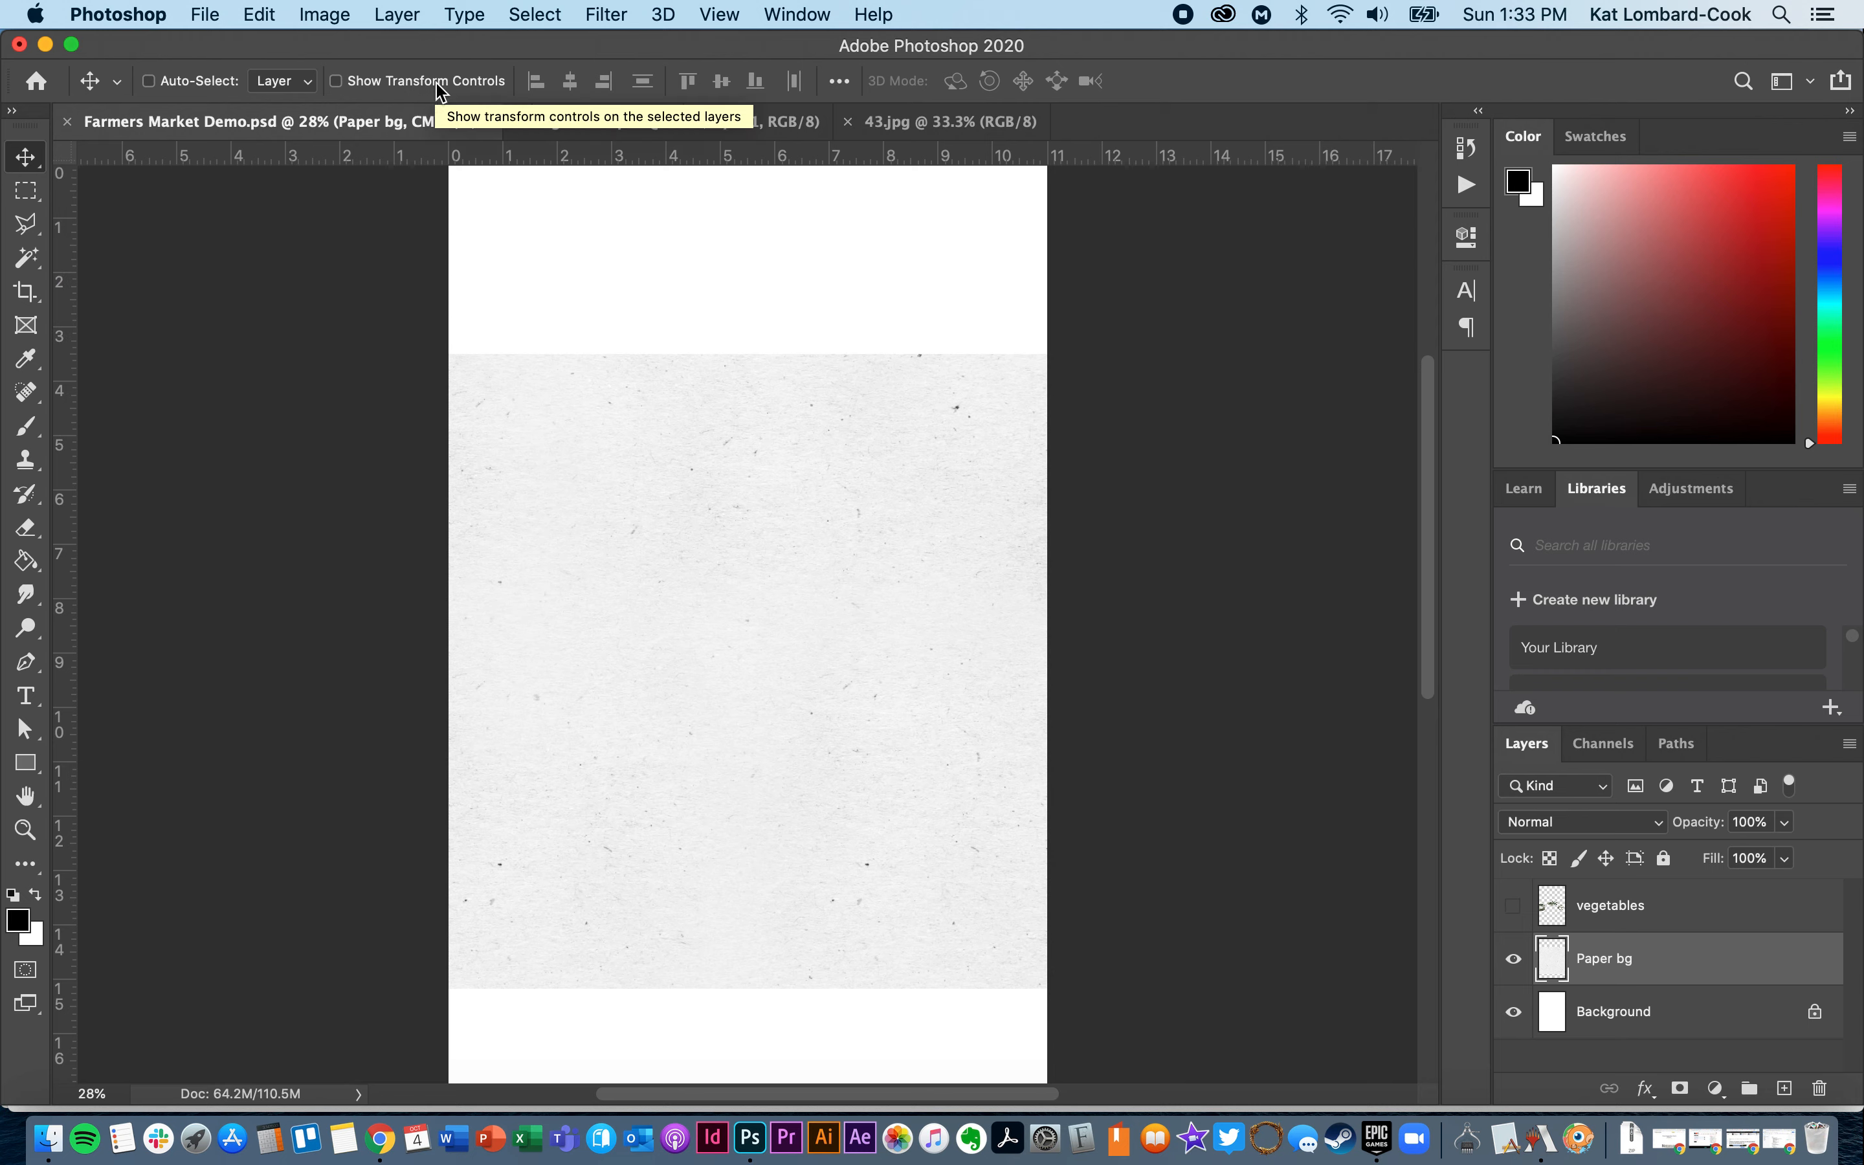
left_click(260, 15)
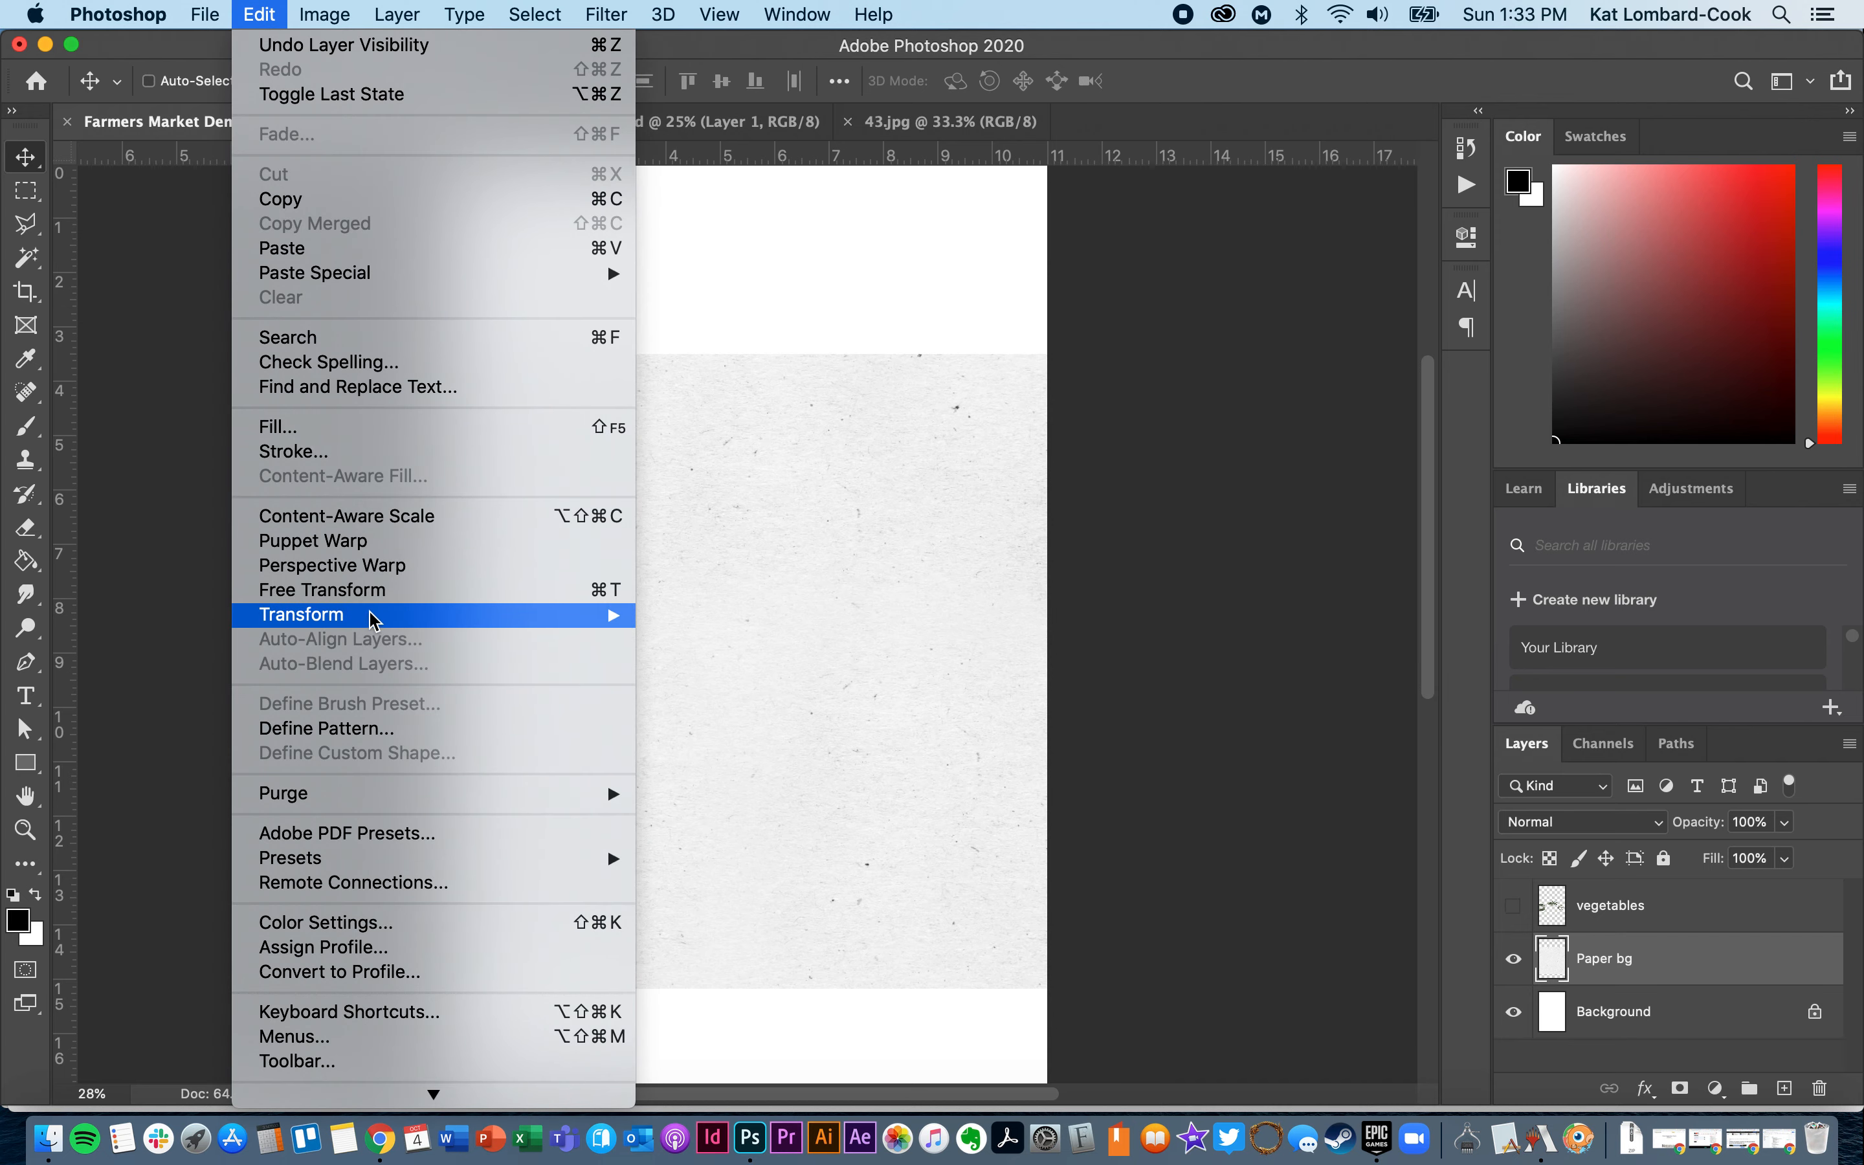
mouse_move(373, 619)
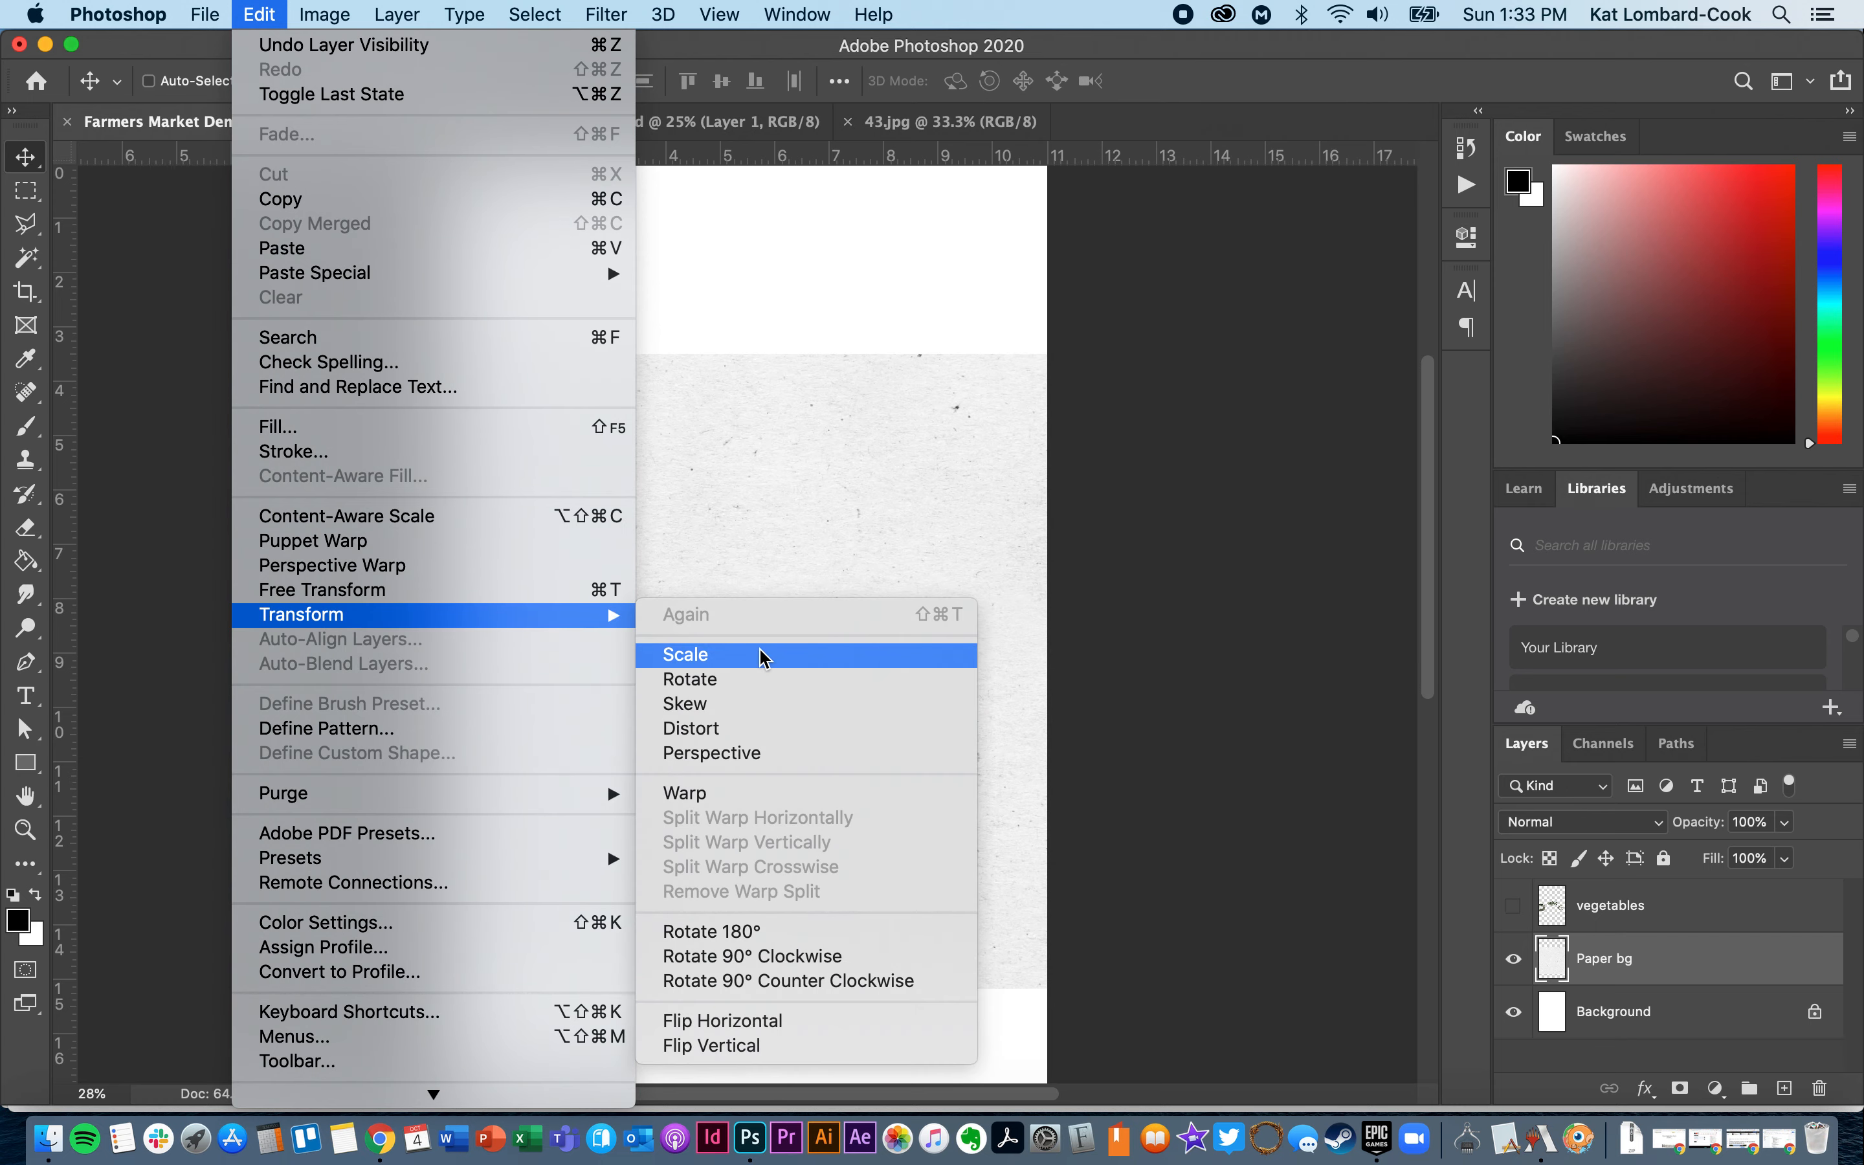
left_click(270, 14)
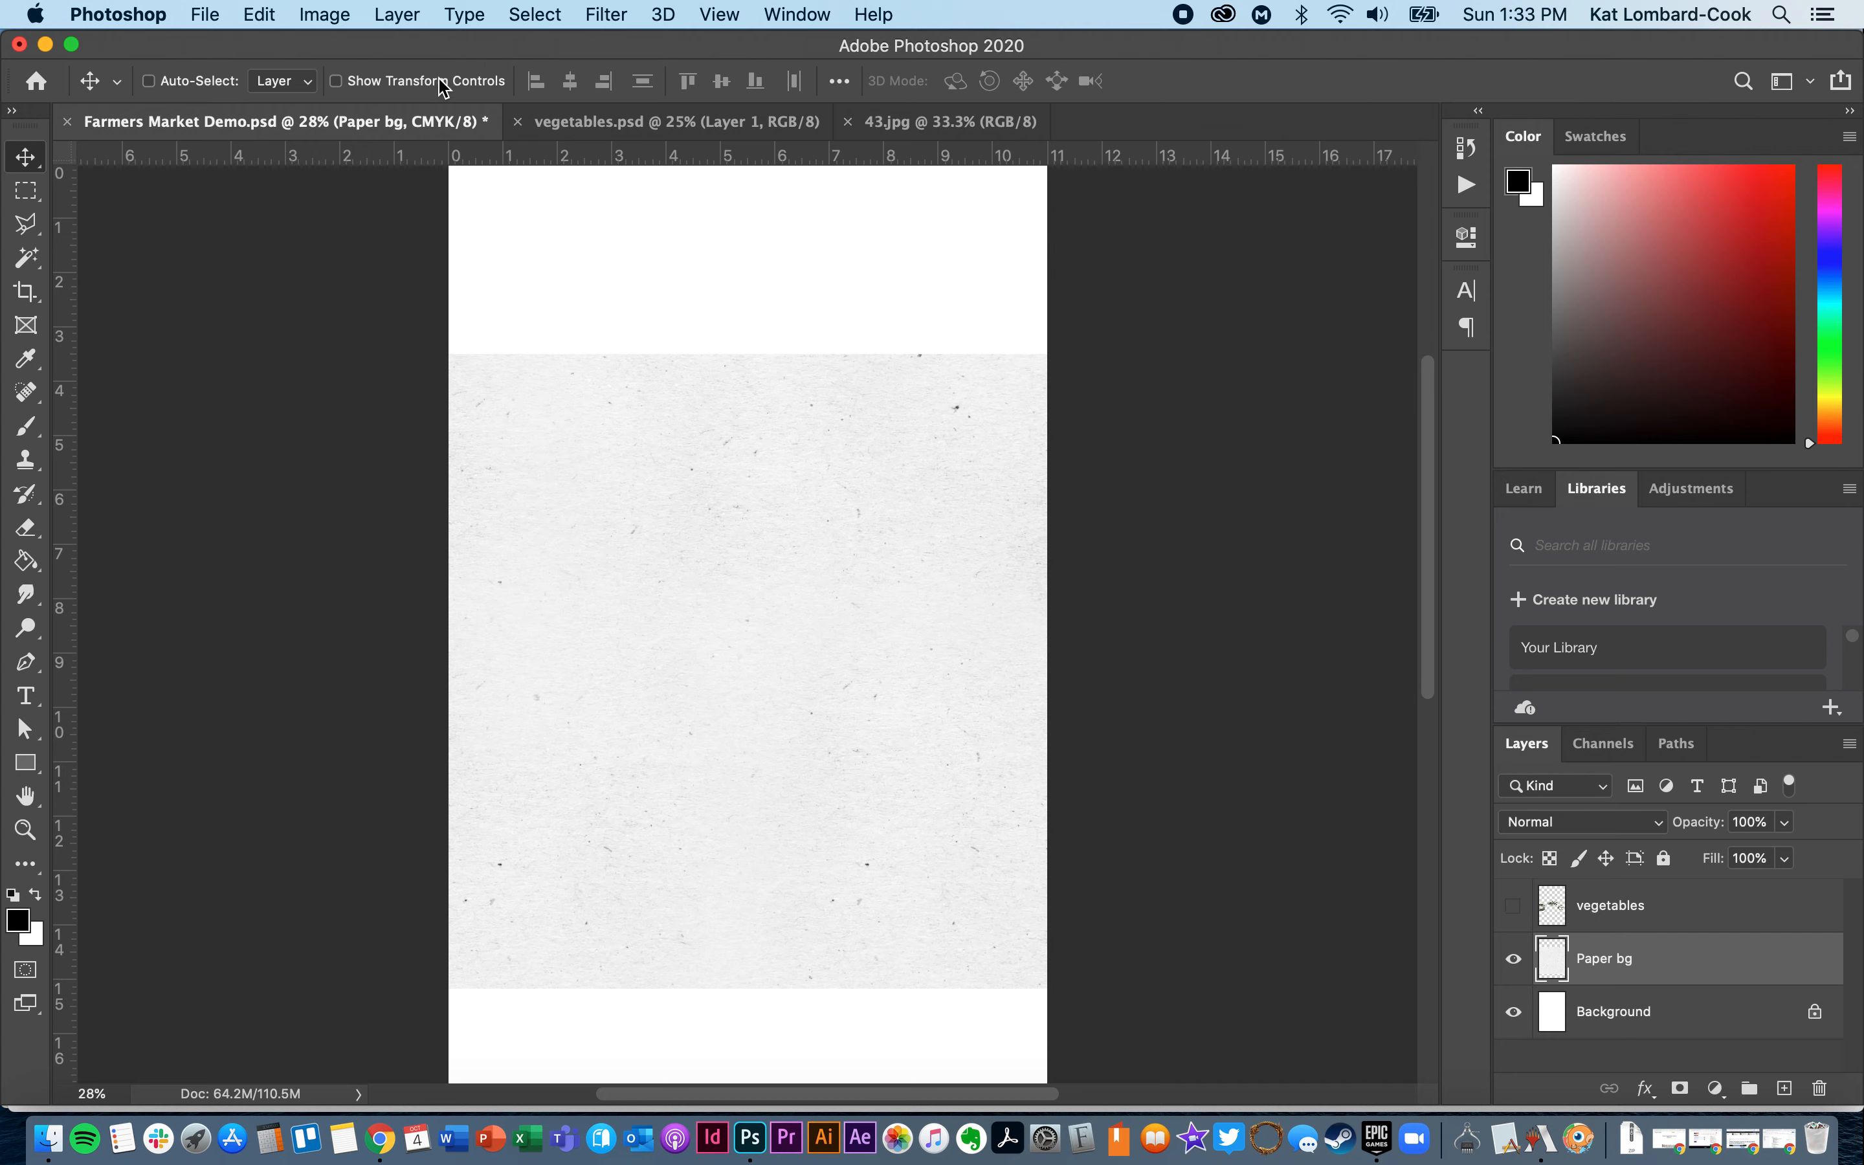
left_click(416, 81)
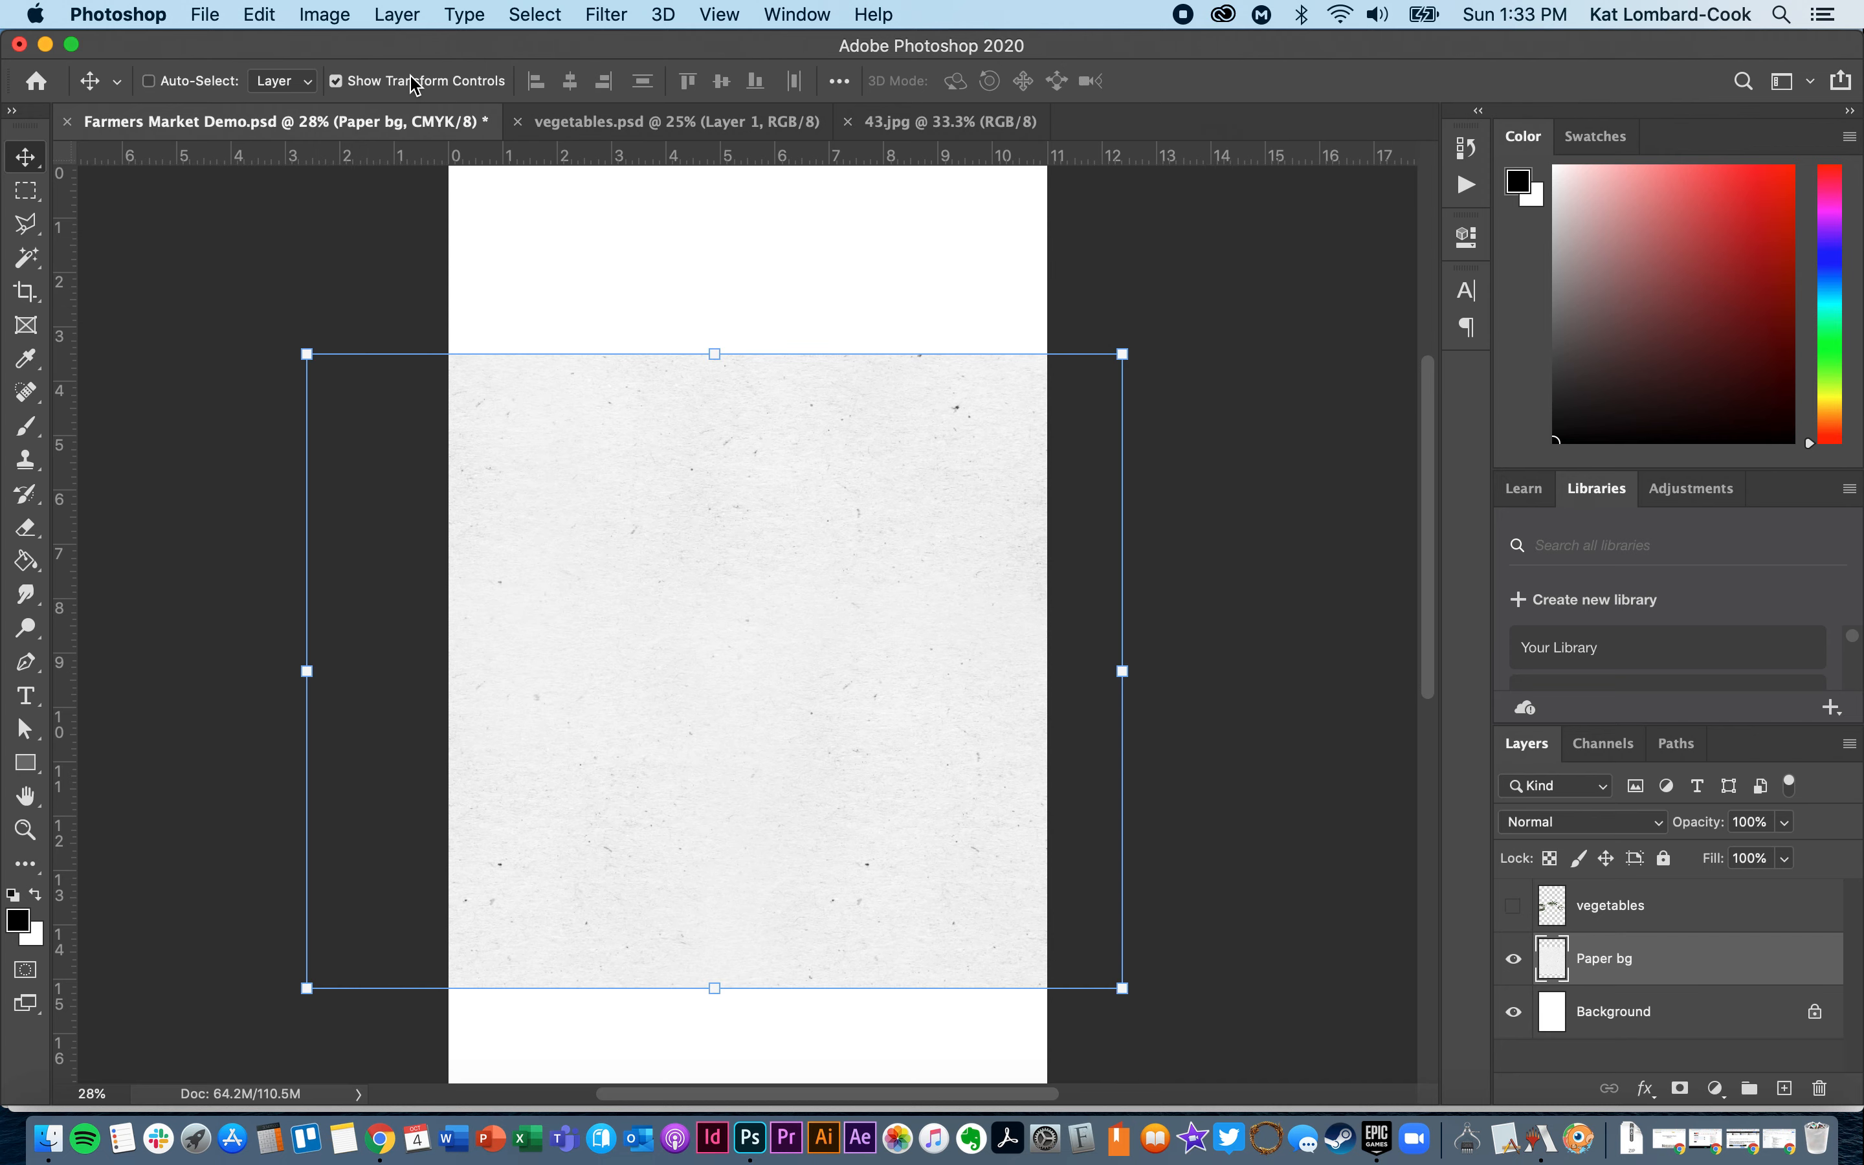
left_click(337, 81)
left_click(416, 81)
Shift the Paper bg texture up and toward the left of the page, and rotate it 90°
left_click_drag(1061, 405, 940, 324)
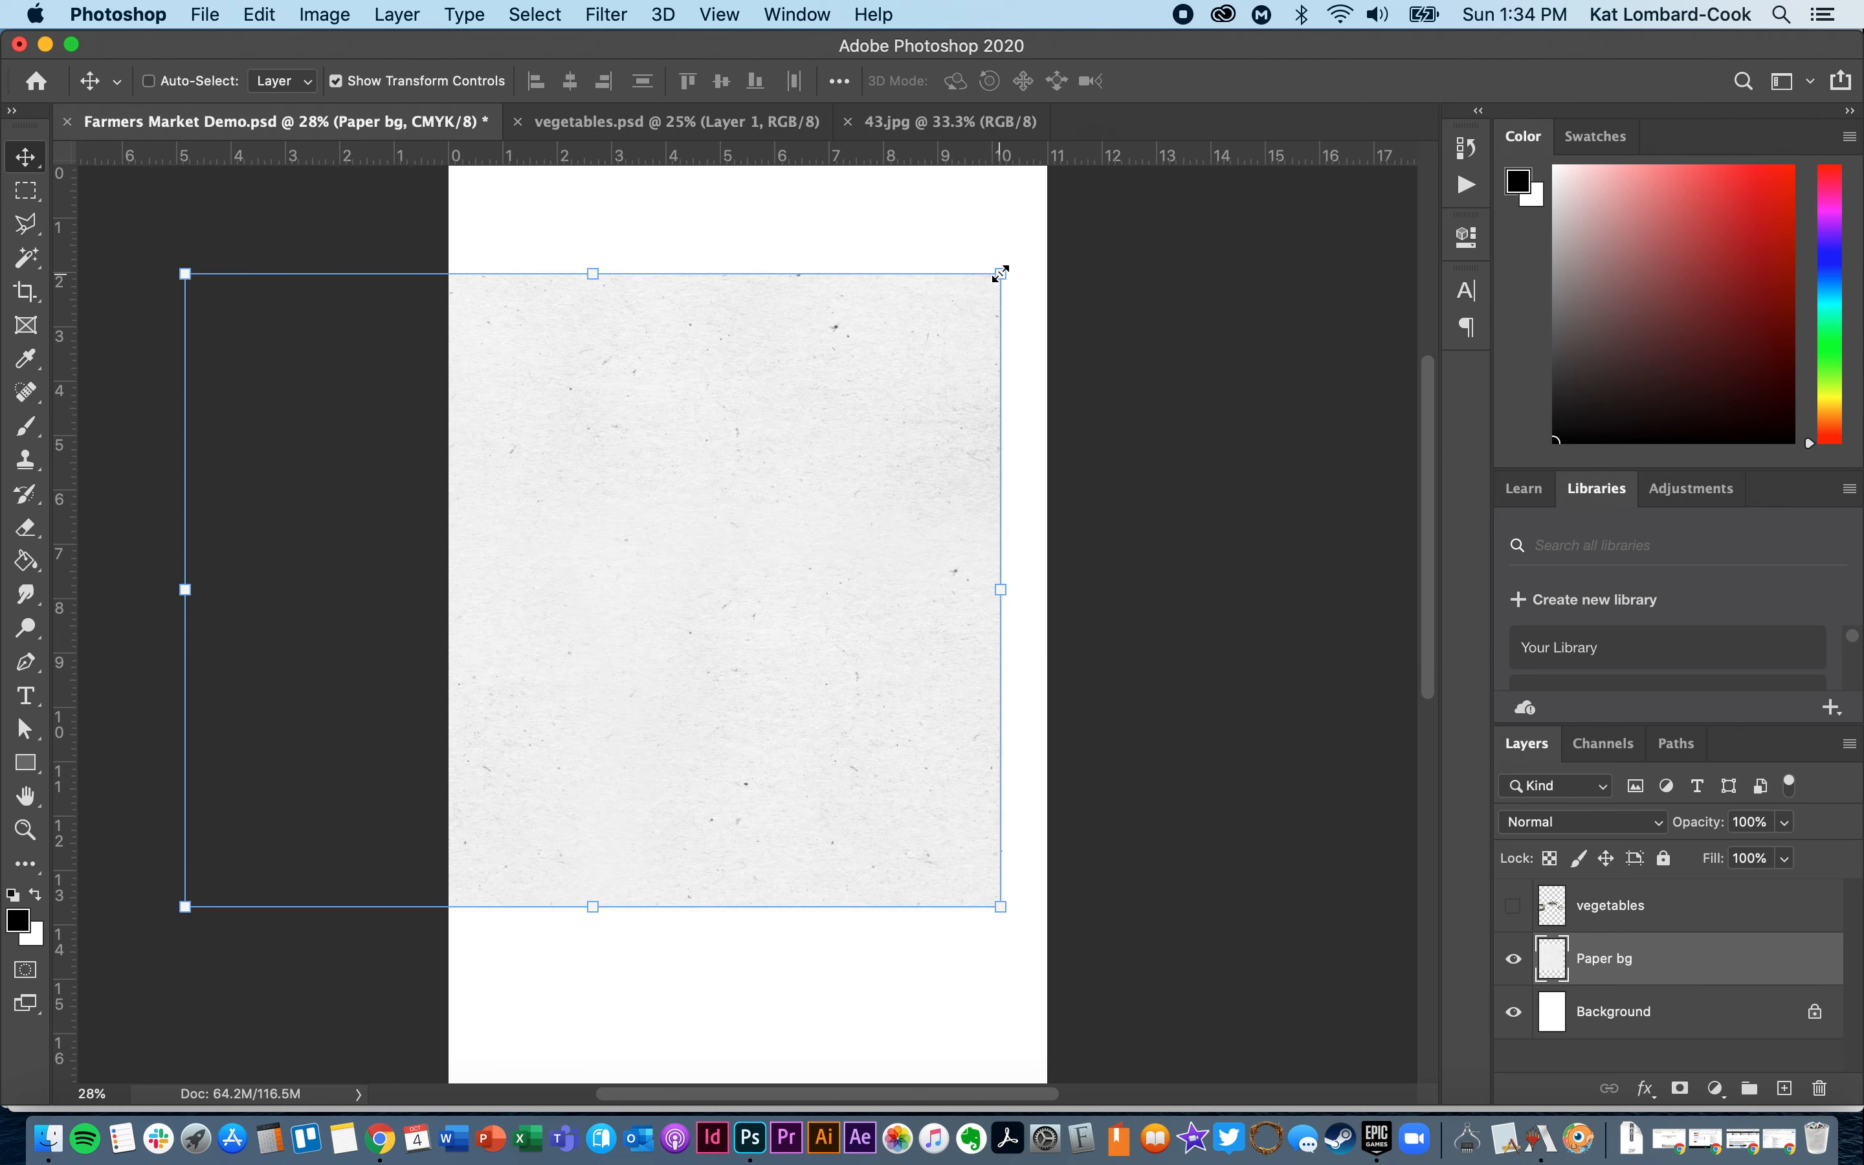
left_click_drag(1022, 256, 790, 841)
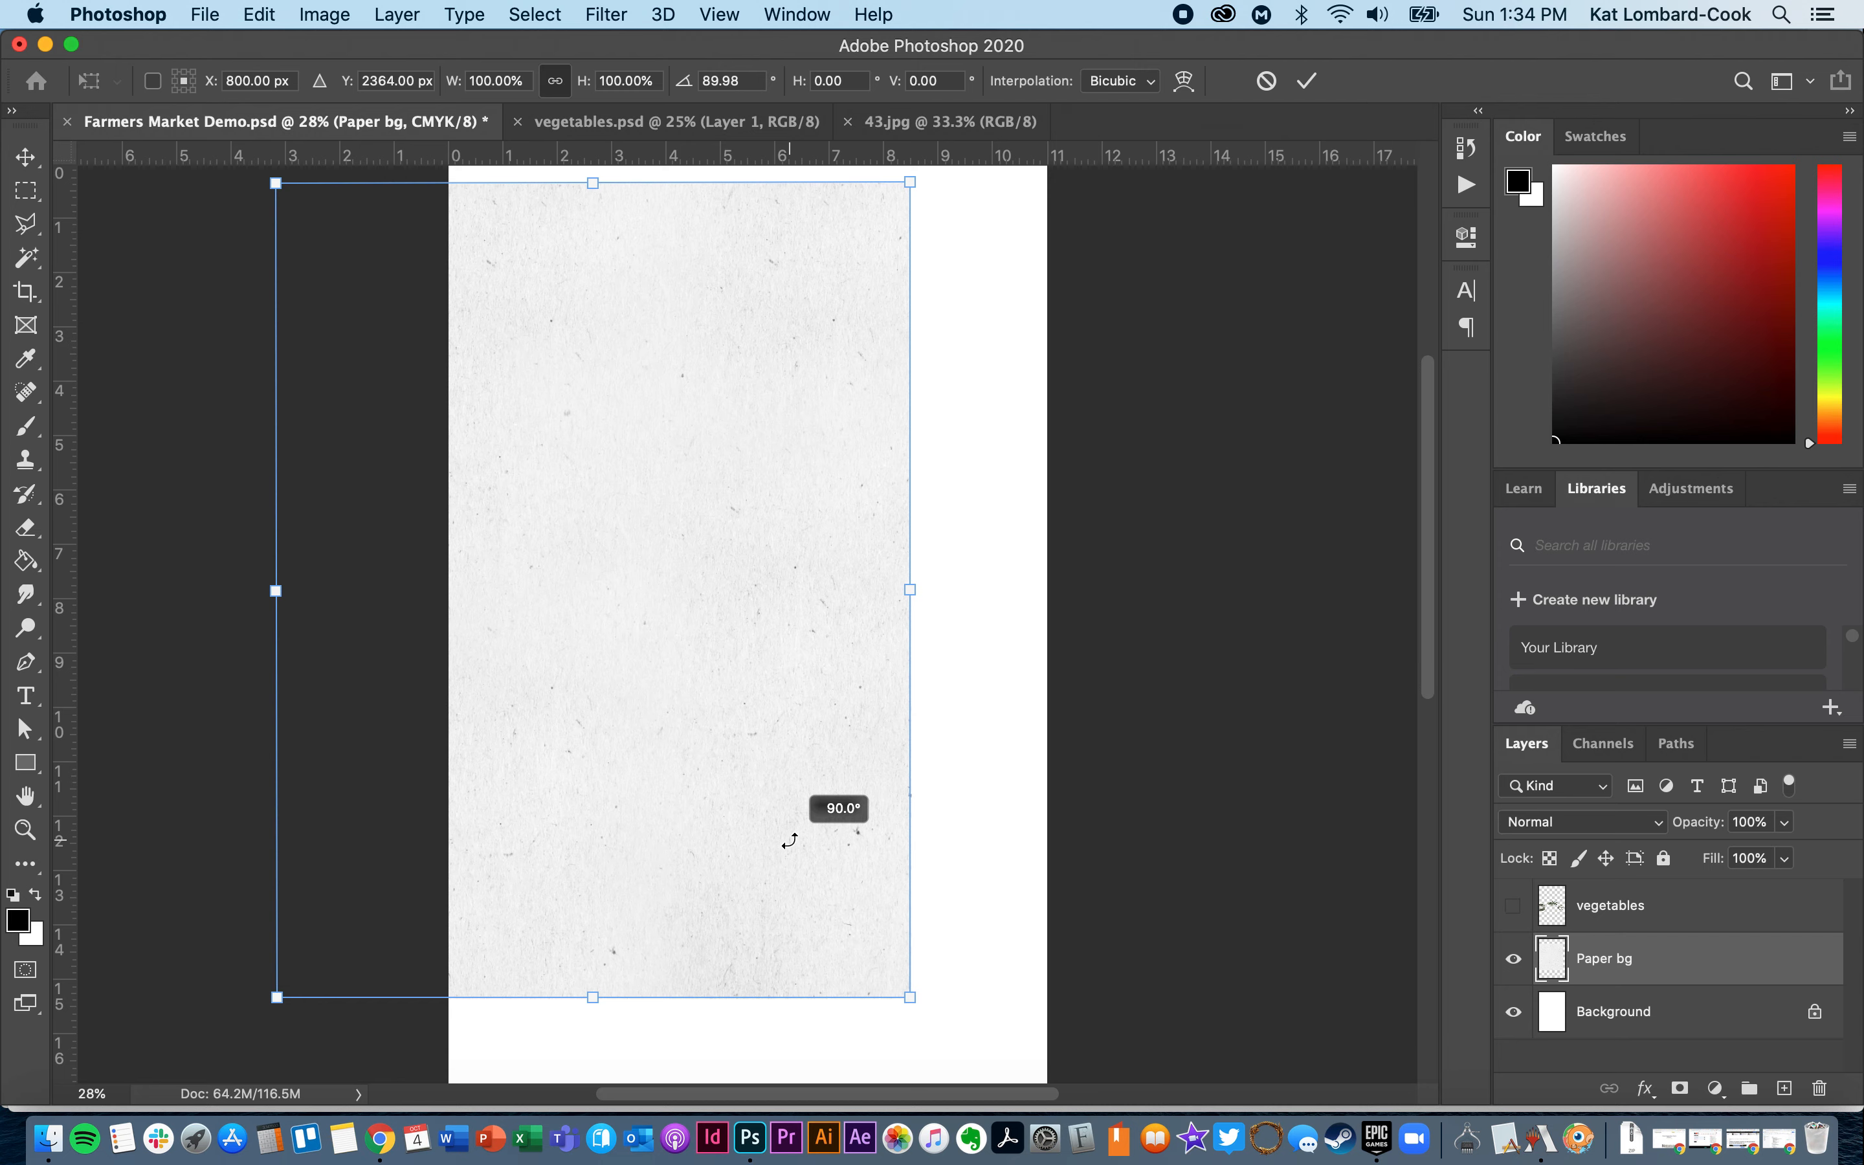
mouse_move(793, 839)
left_mouse_down()
mouse_move(940, 679)
mouse_move(1029, 499)
mouse_move(1061, 359)
mouse_move(1024, 470)
mouse_move(903, 675)
mouse_move(728, 832)
mouse_move(769, 812)
left_mouse_up()
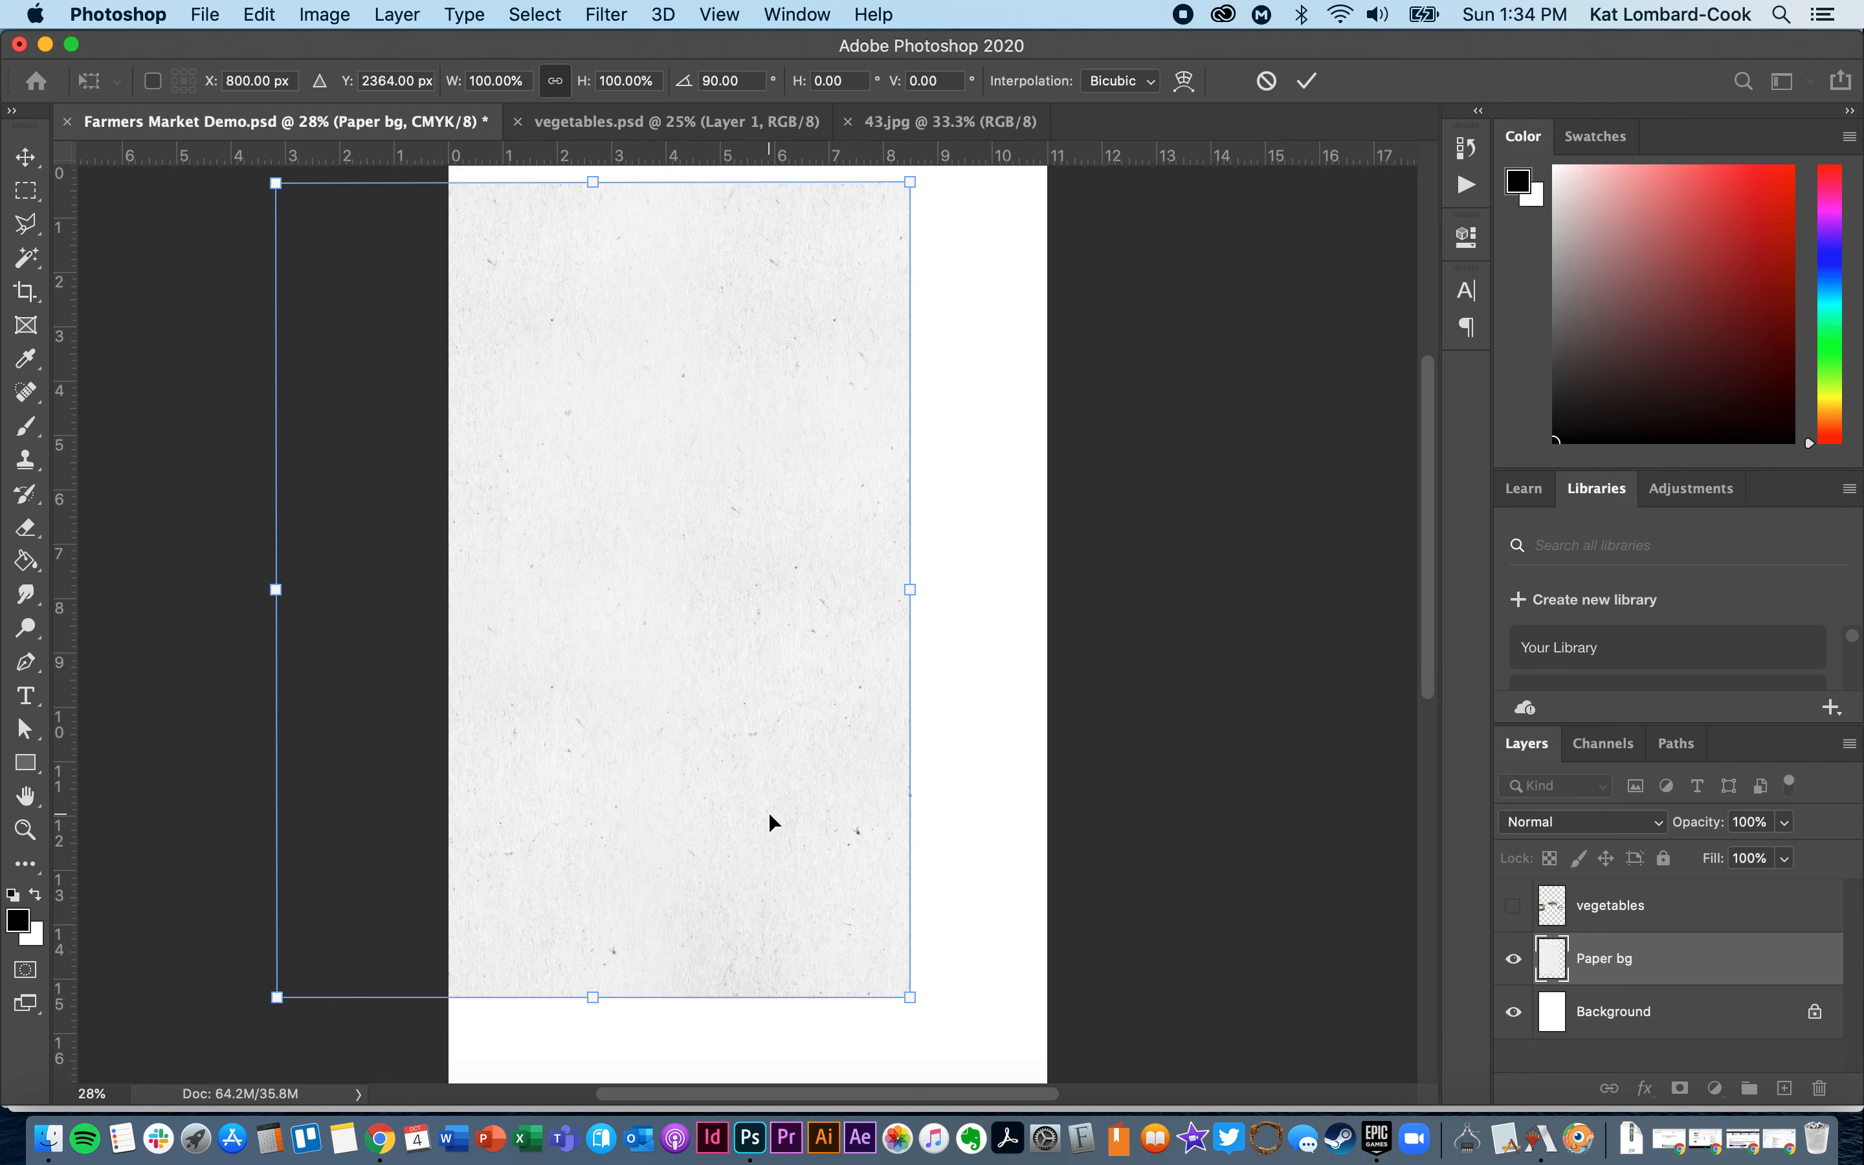
Move the rotated paper texture to X 1650 px, Y 2850 px so it spans the page width, and commit the transform
left_click_drag(698, 626, 942, 780)
left_click(736, 20)
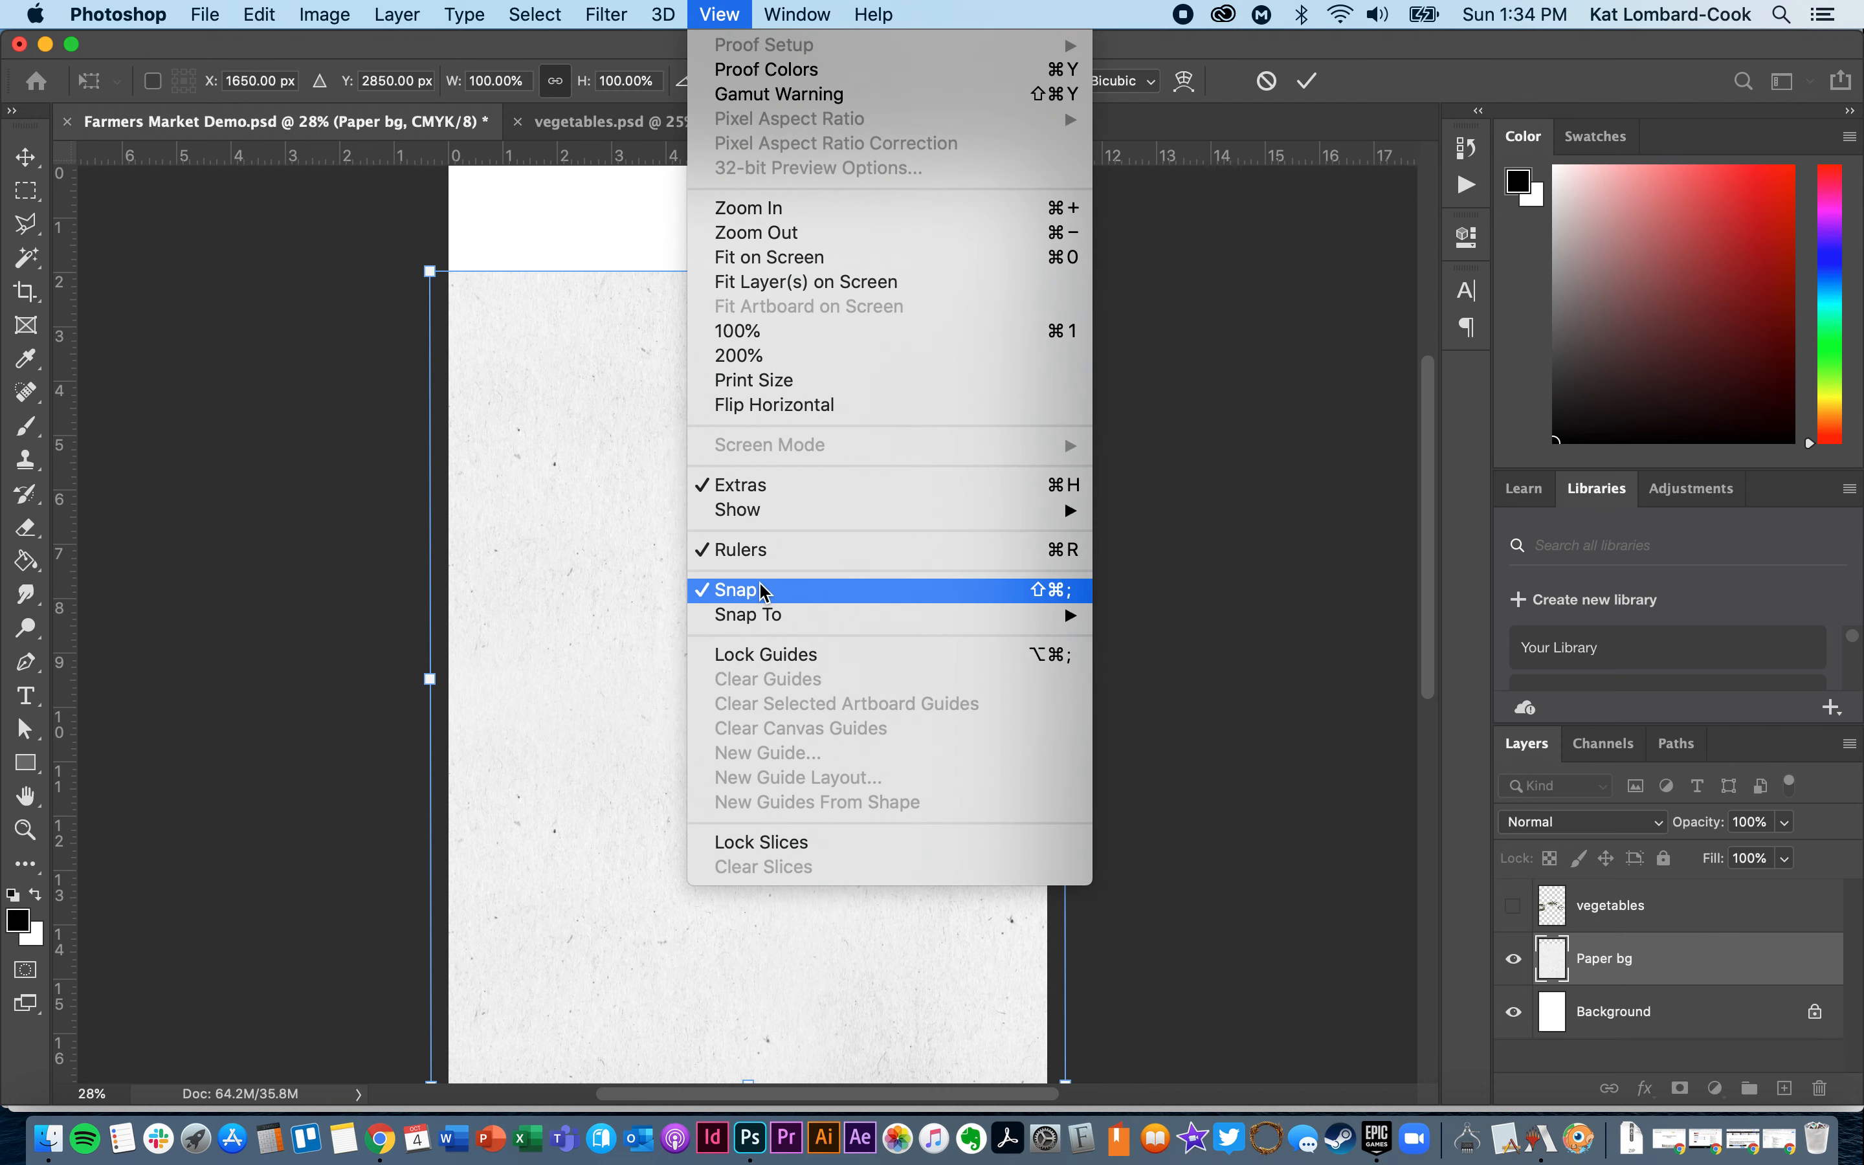
mouse_move(765, 620)
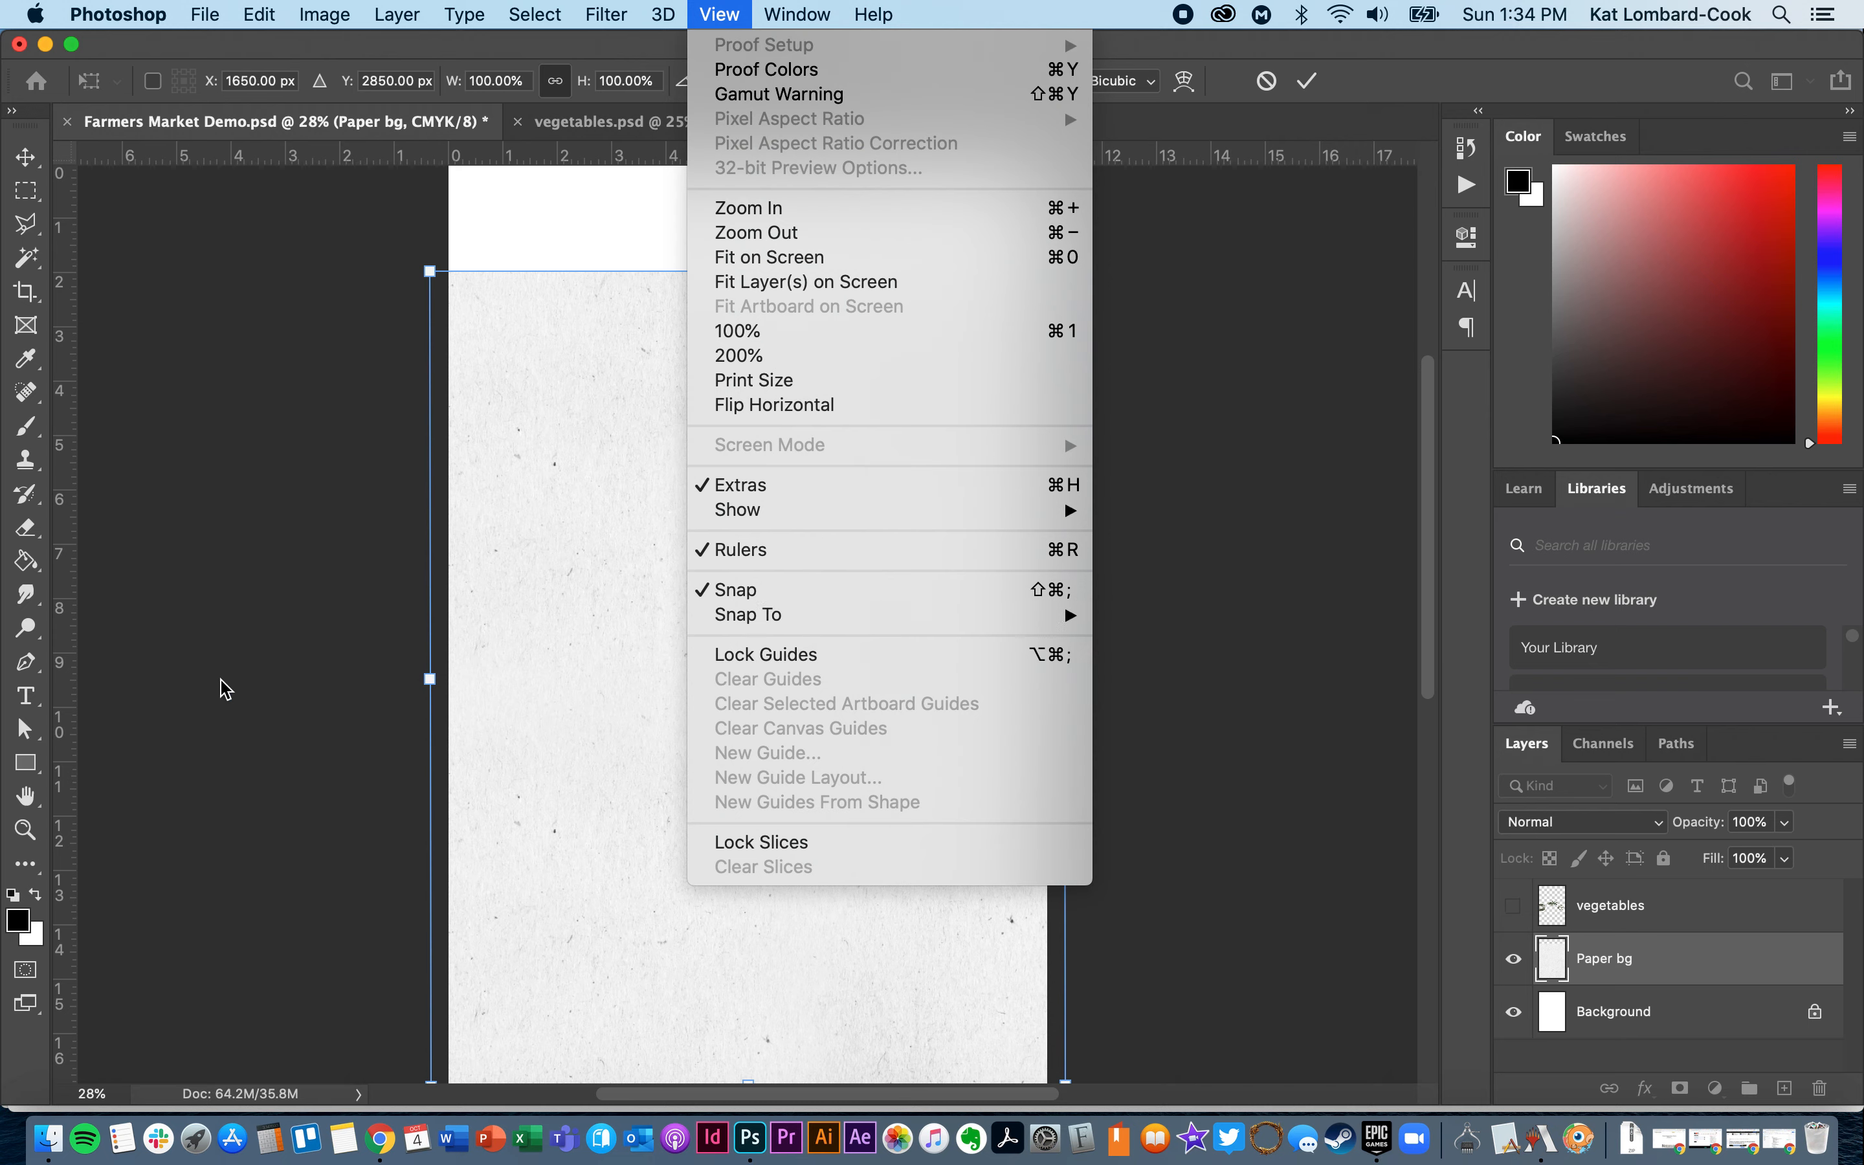
left_click(199, 699)
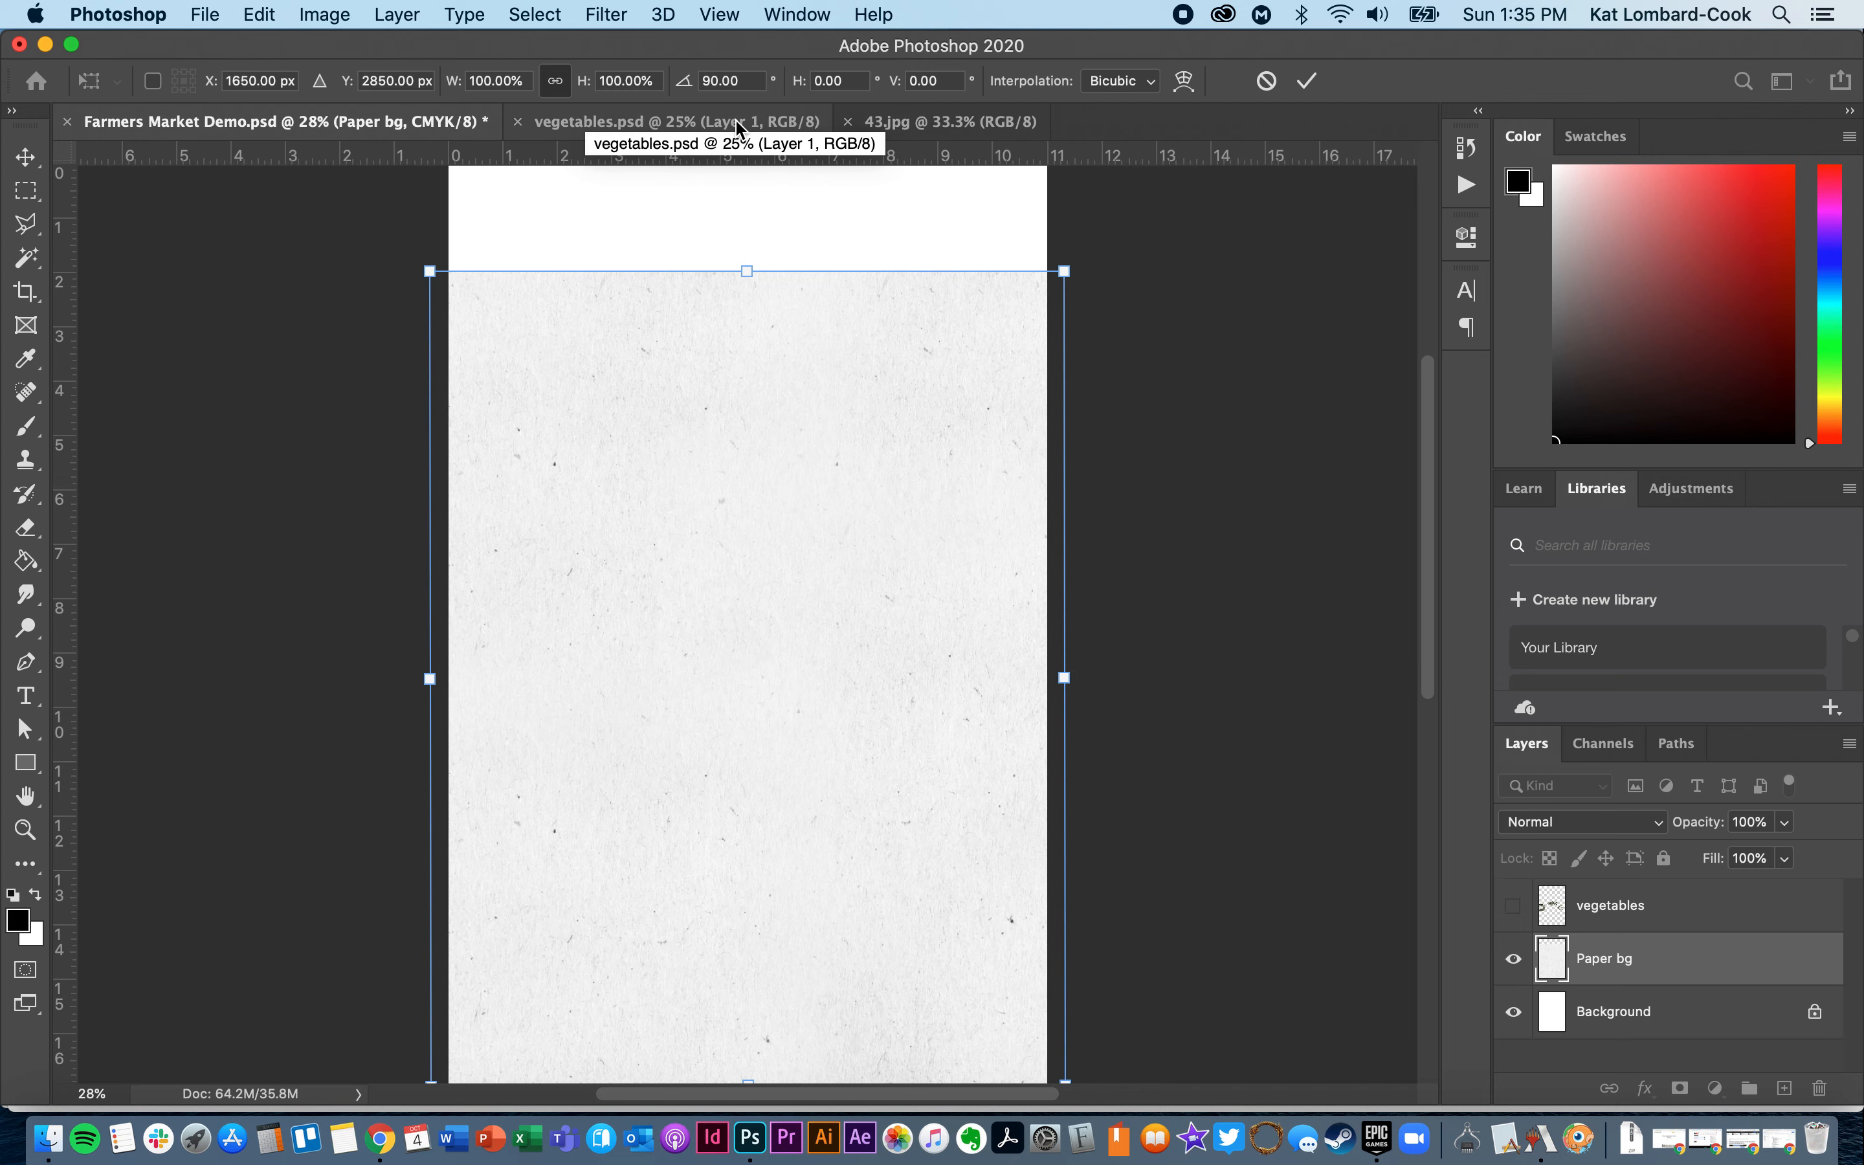
key("Return")
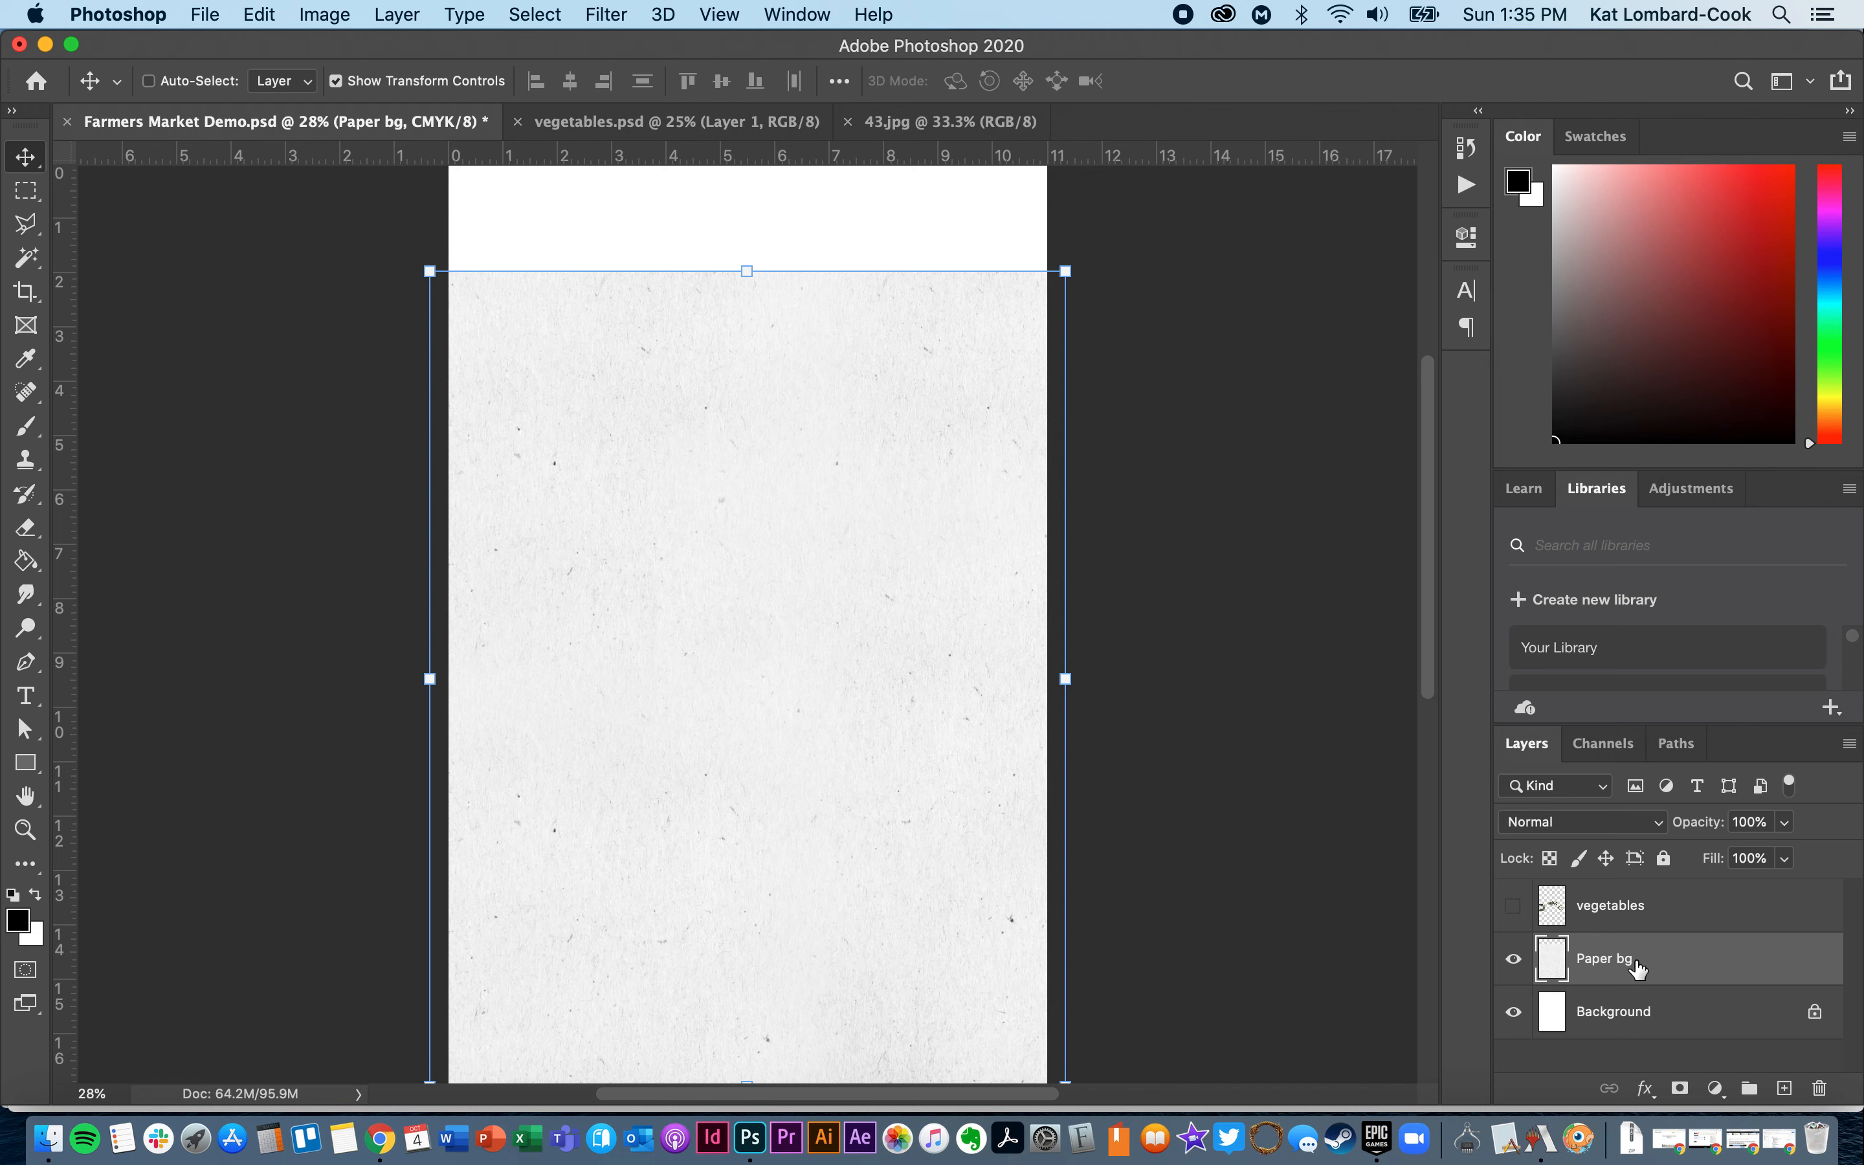
left_click(1851, 747)
left_click(1849, 747)
left_click(1851, 744)
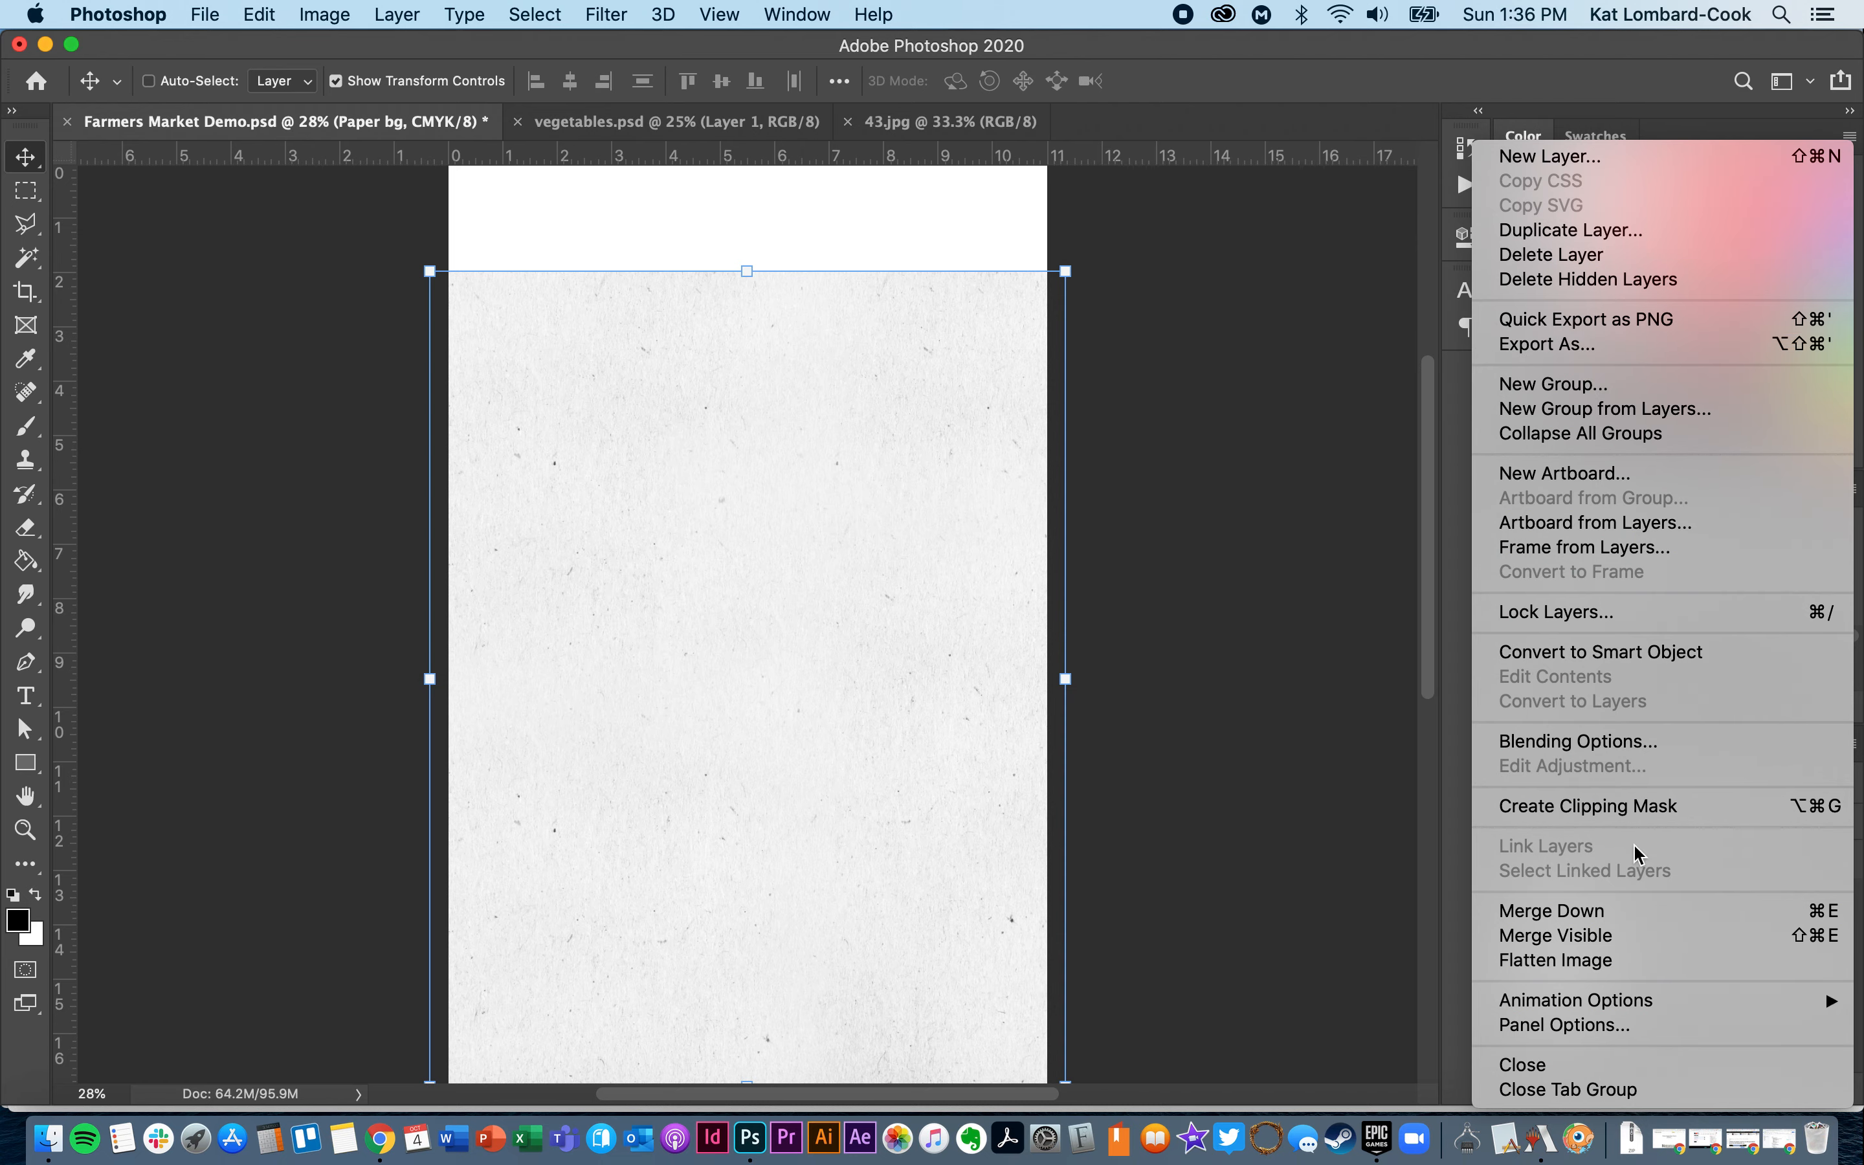
left_click(416, 11)
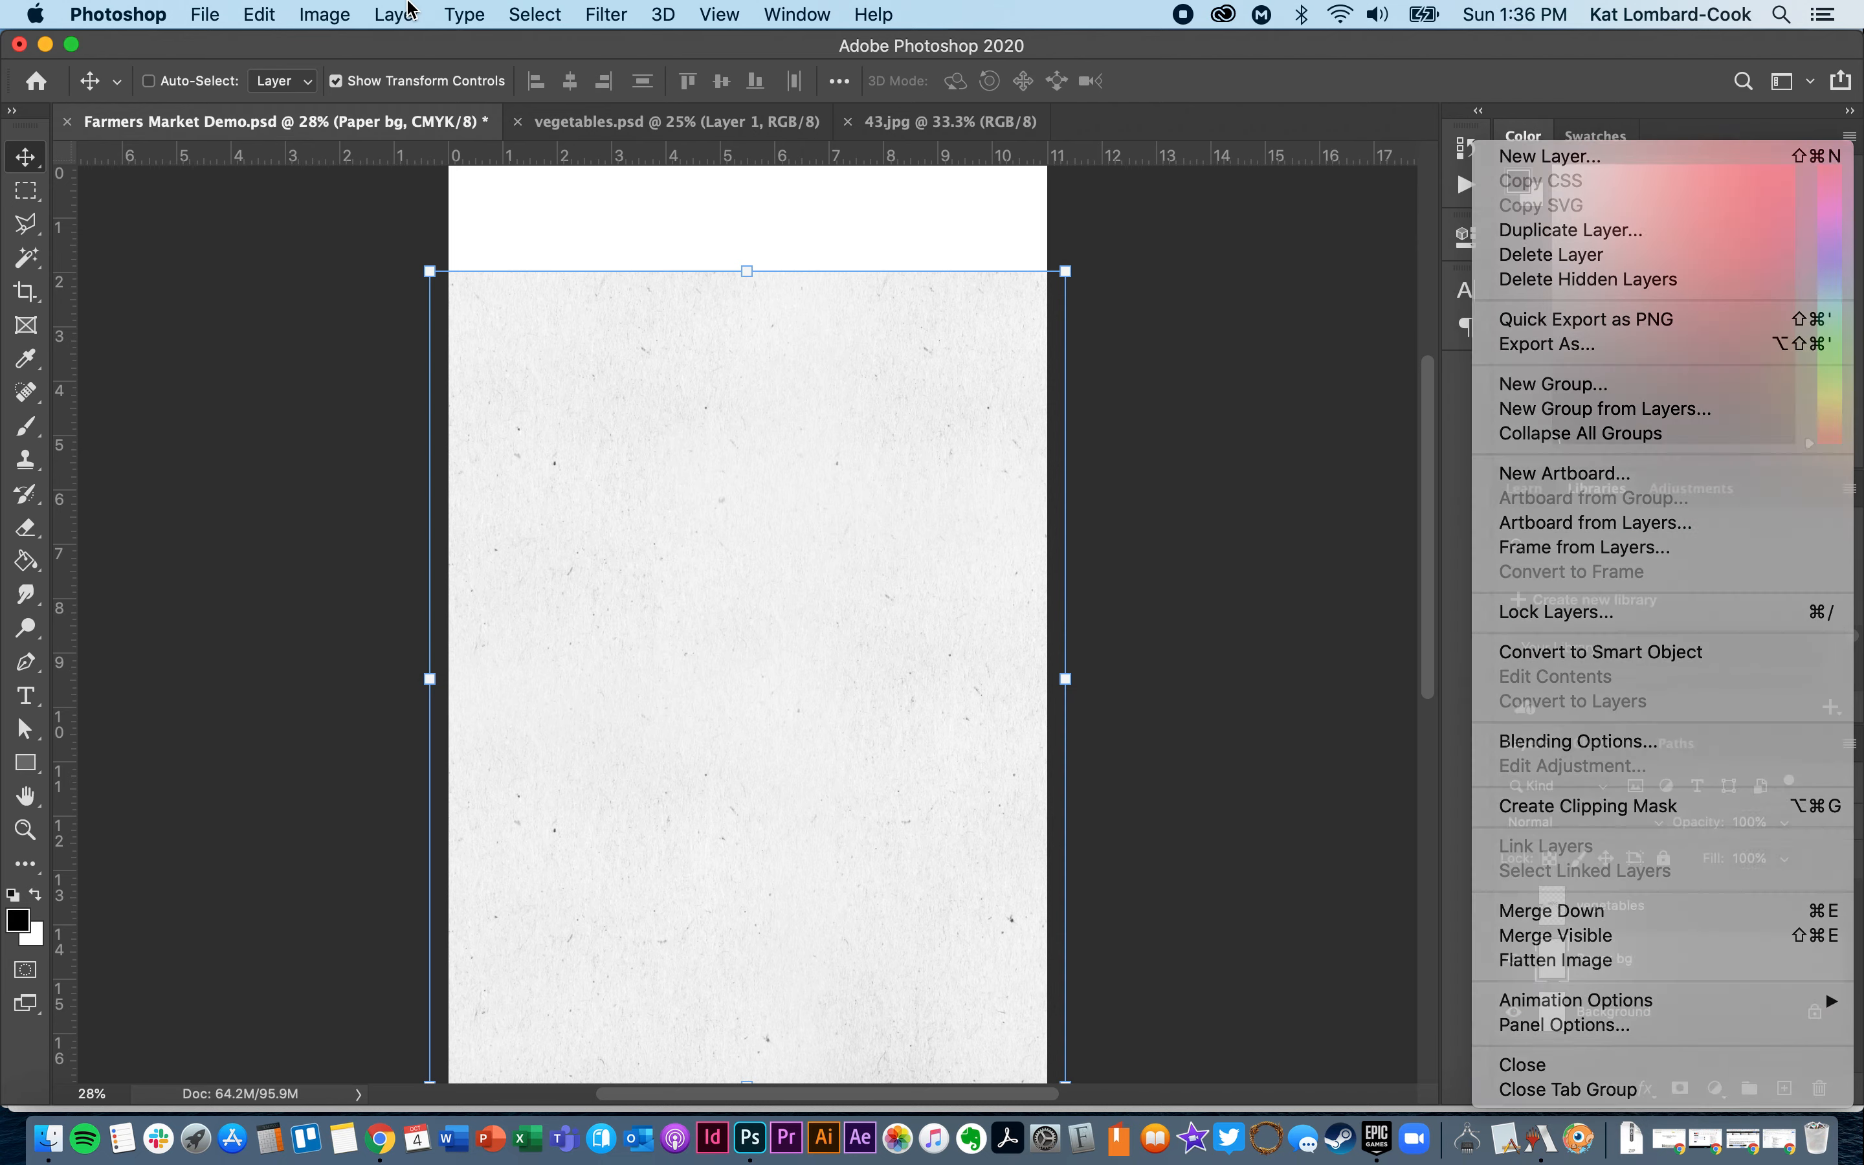
left_click(411, 11)
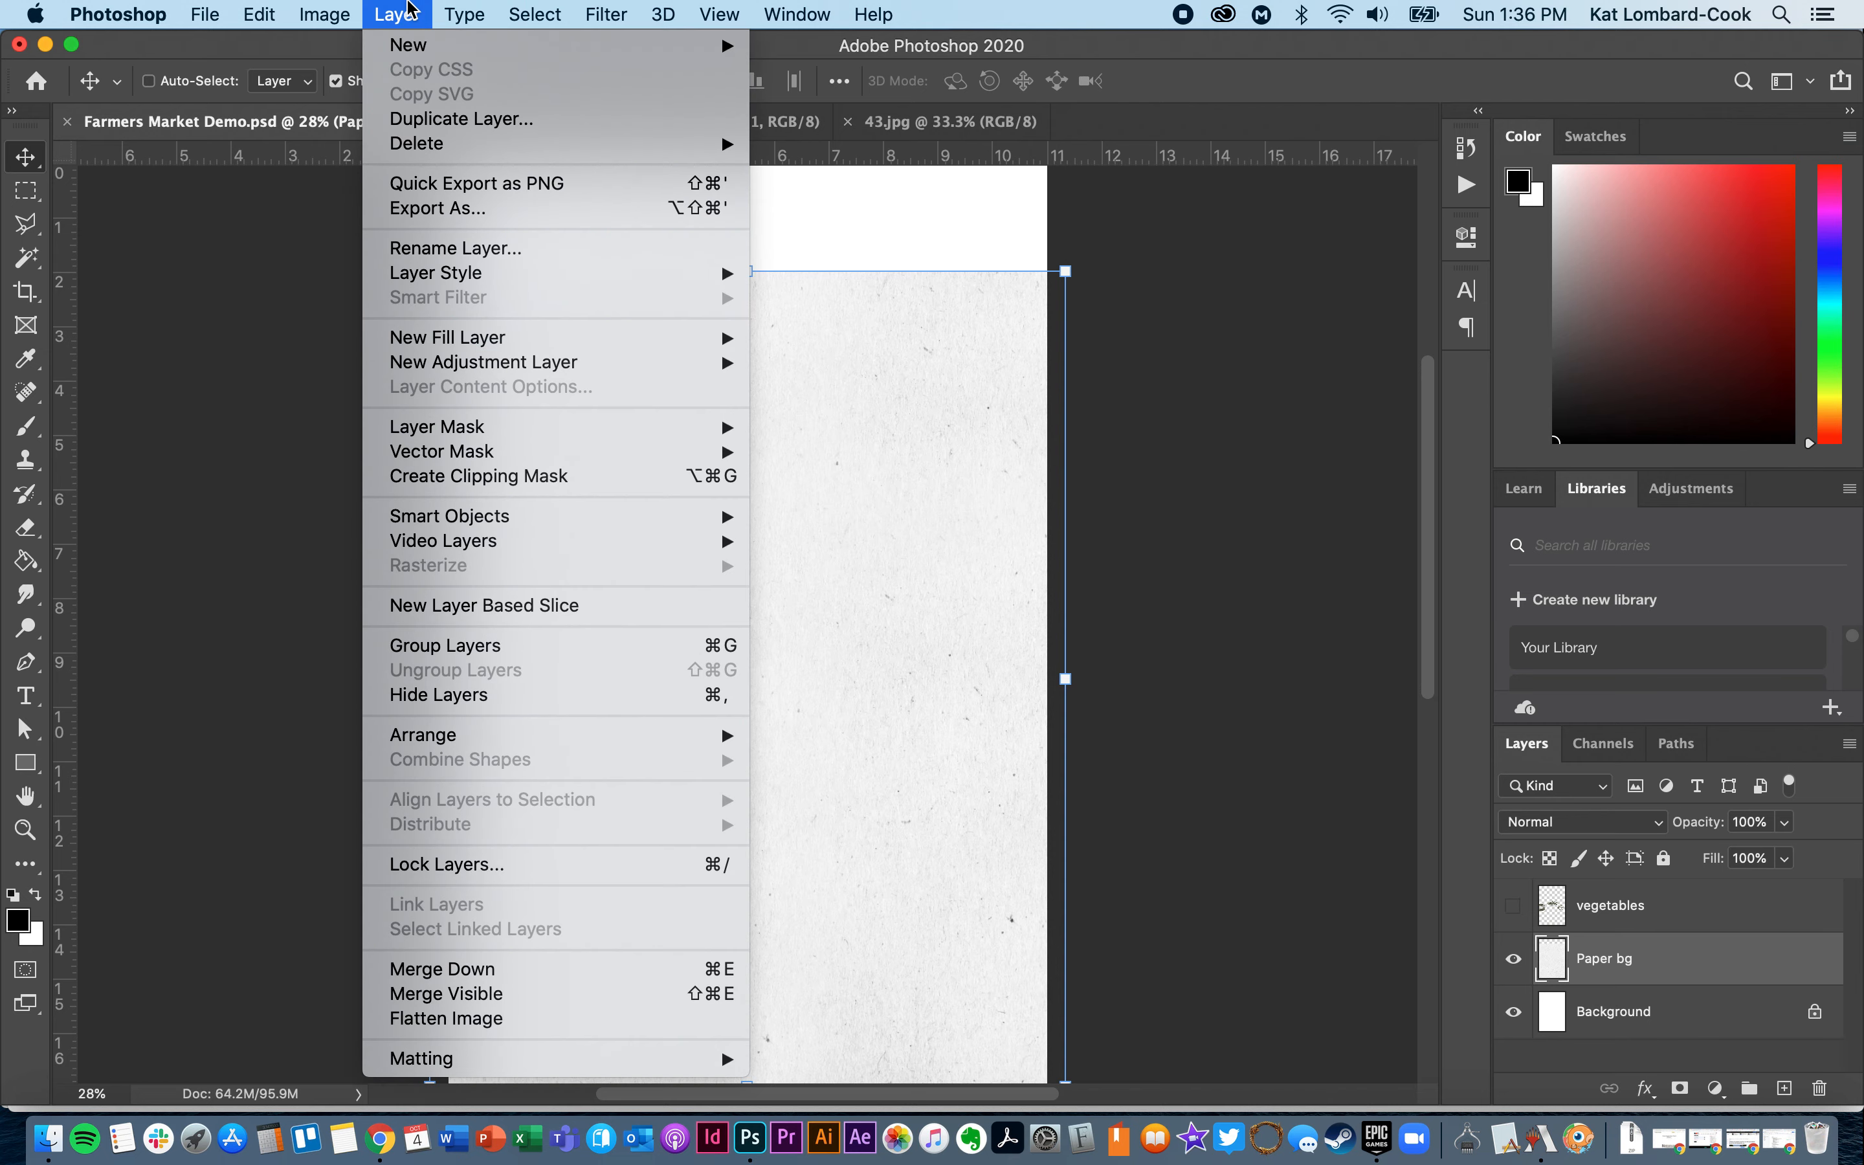
left_click(411, 9)
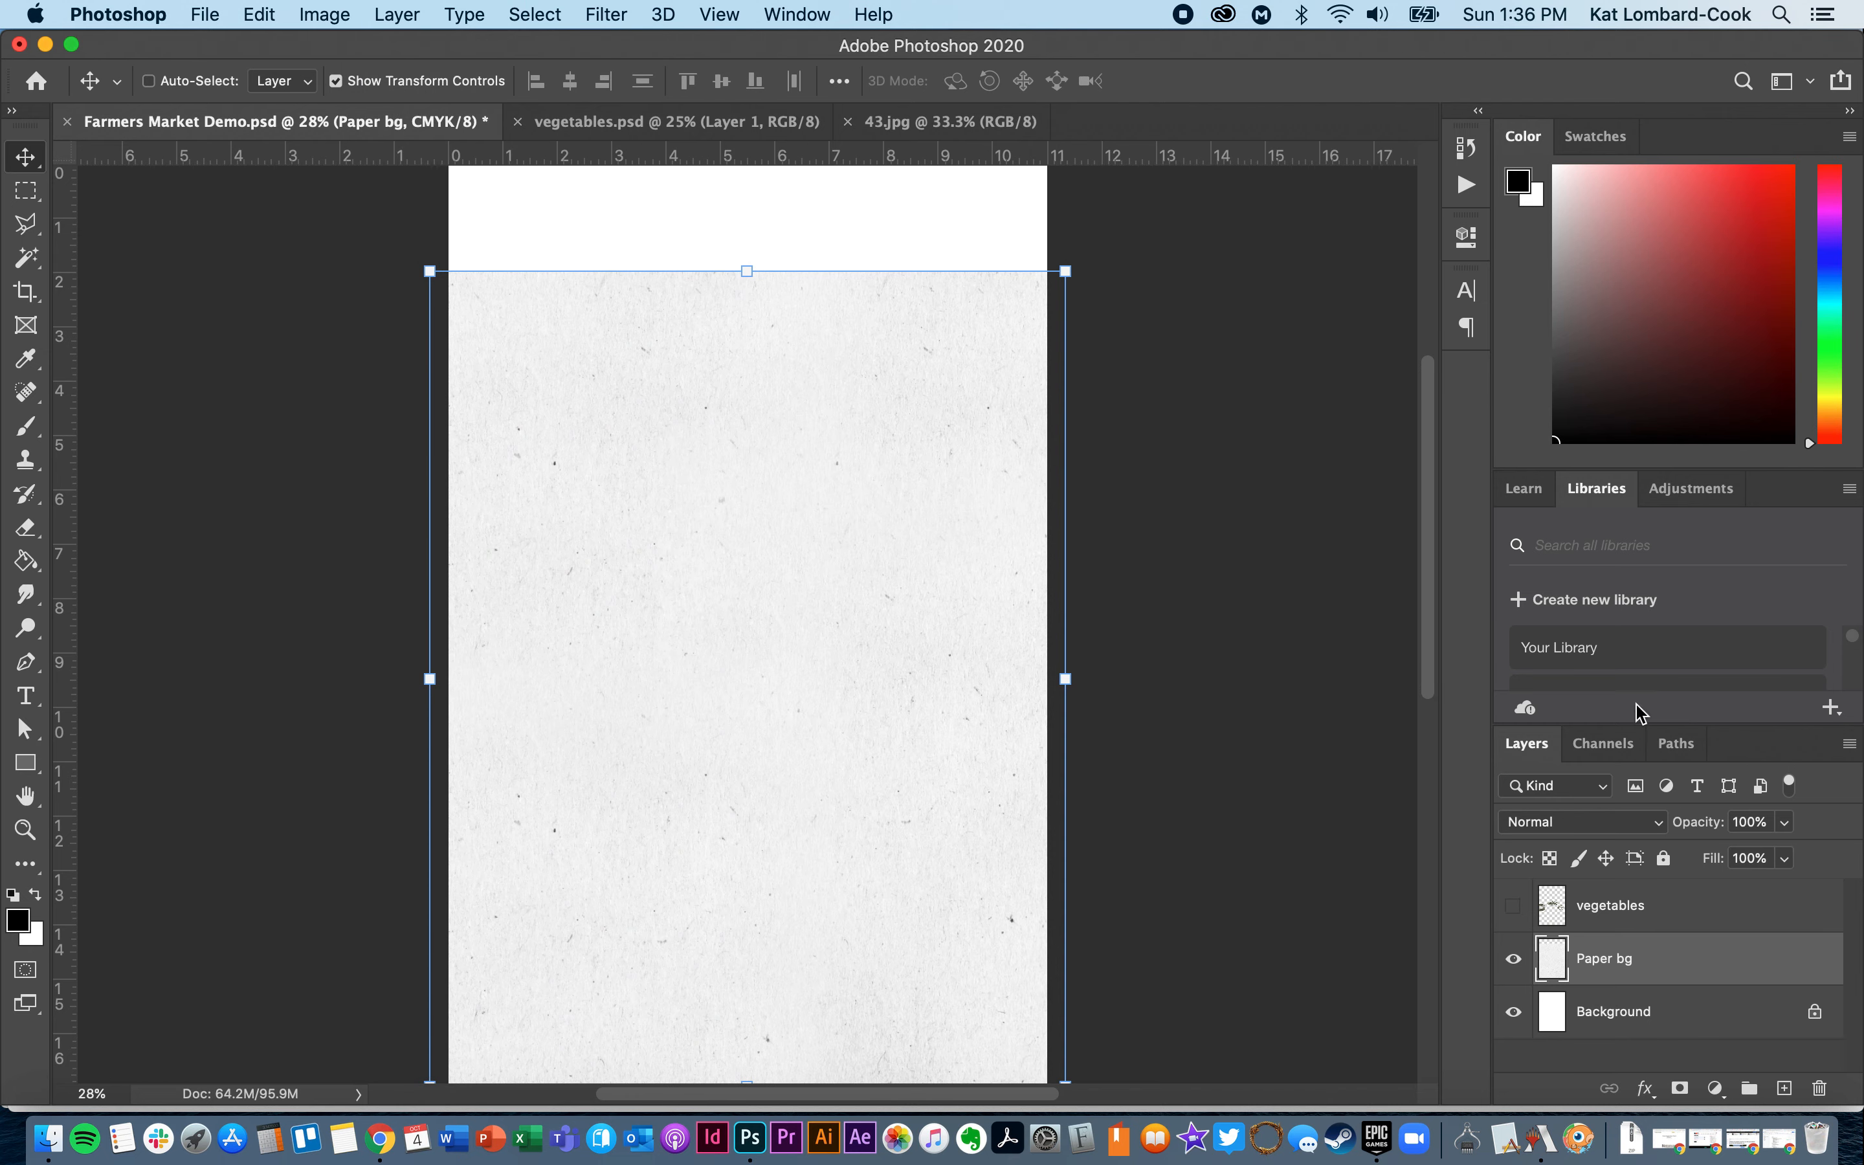
Duplicate the Paper bg layer as "Paper bg 2" in Farmers Market Demo.psd and move the copy up to cover the blank strip above the paper
left_click(1850, 745)
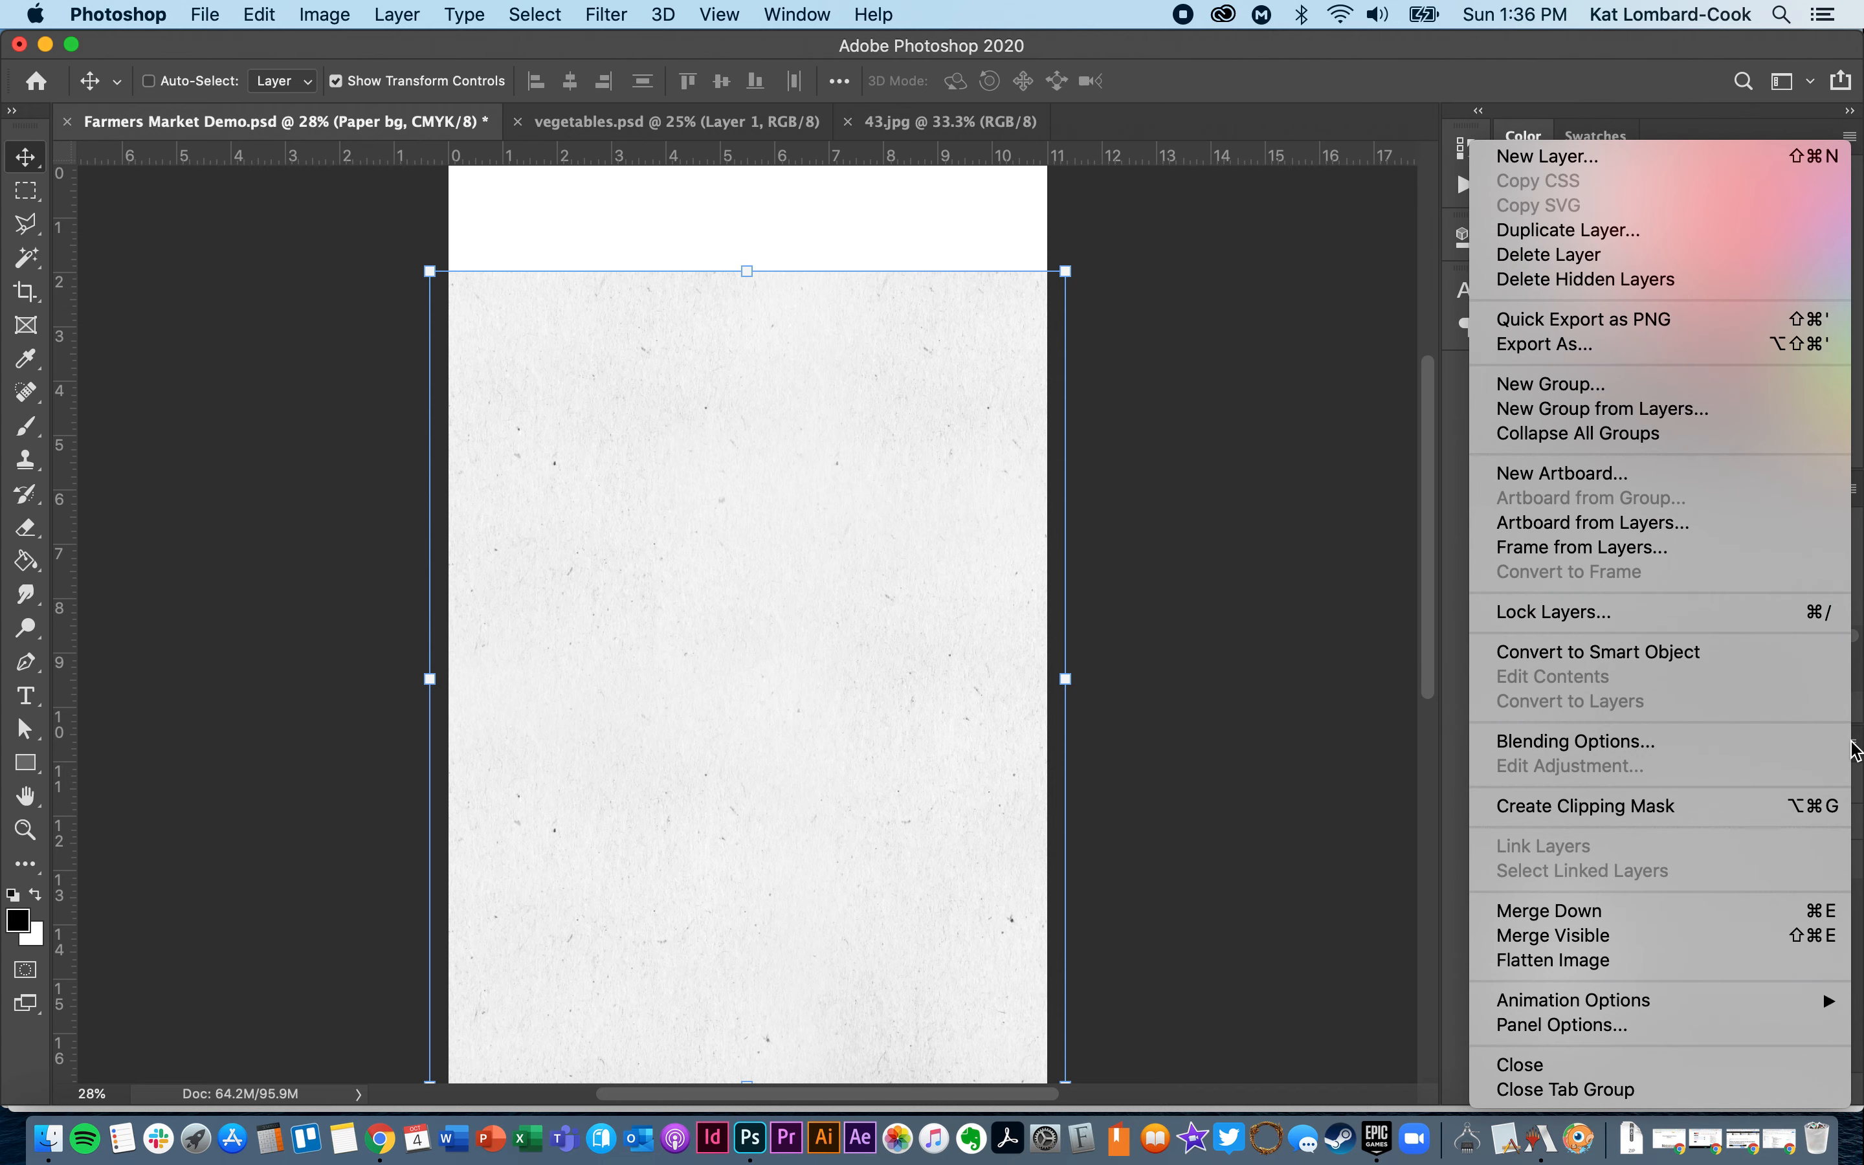
left_click(1764, 235)
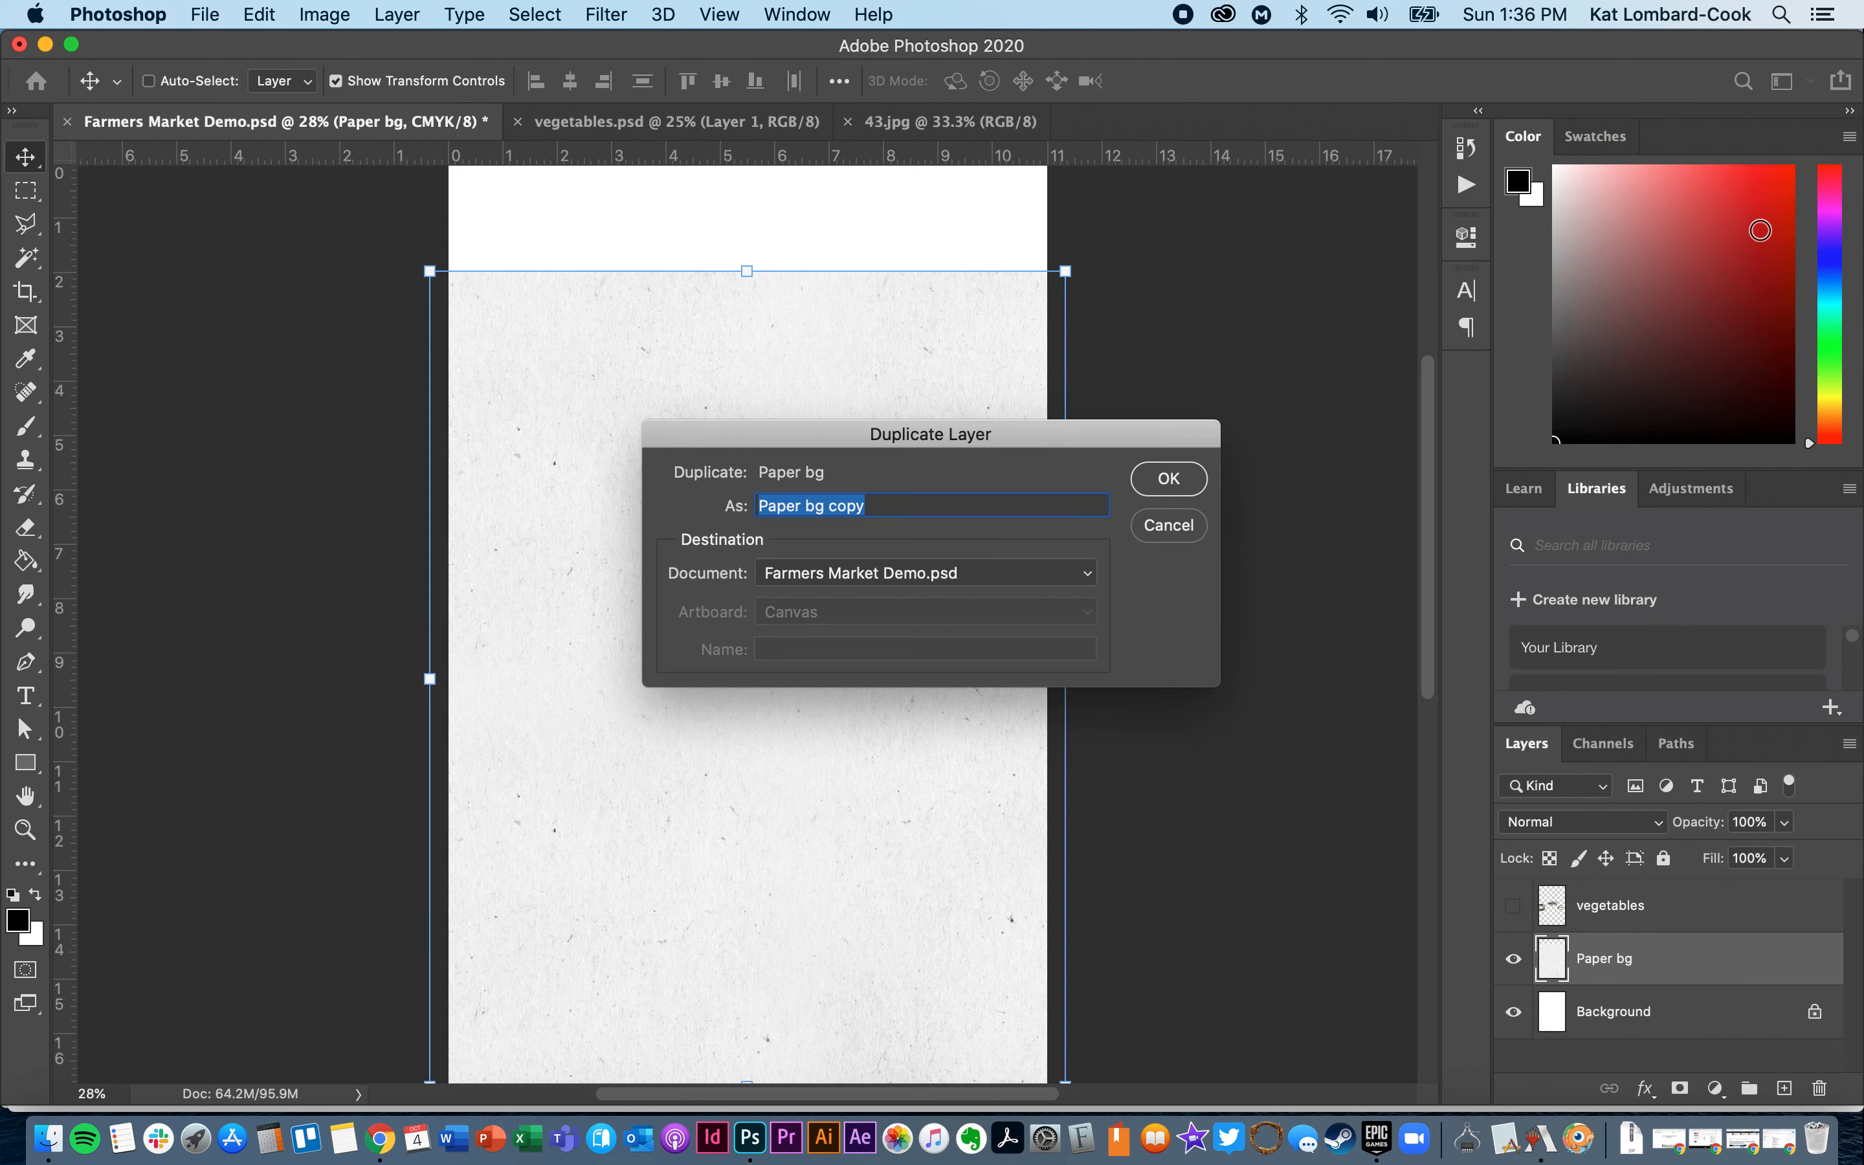
left_click(936, 579)
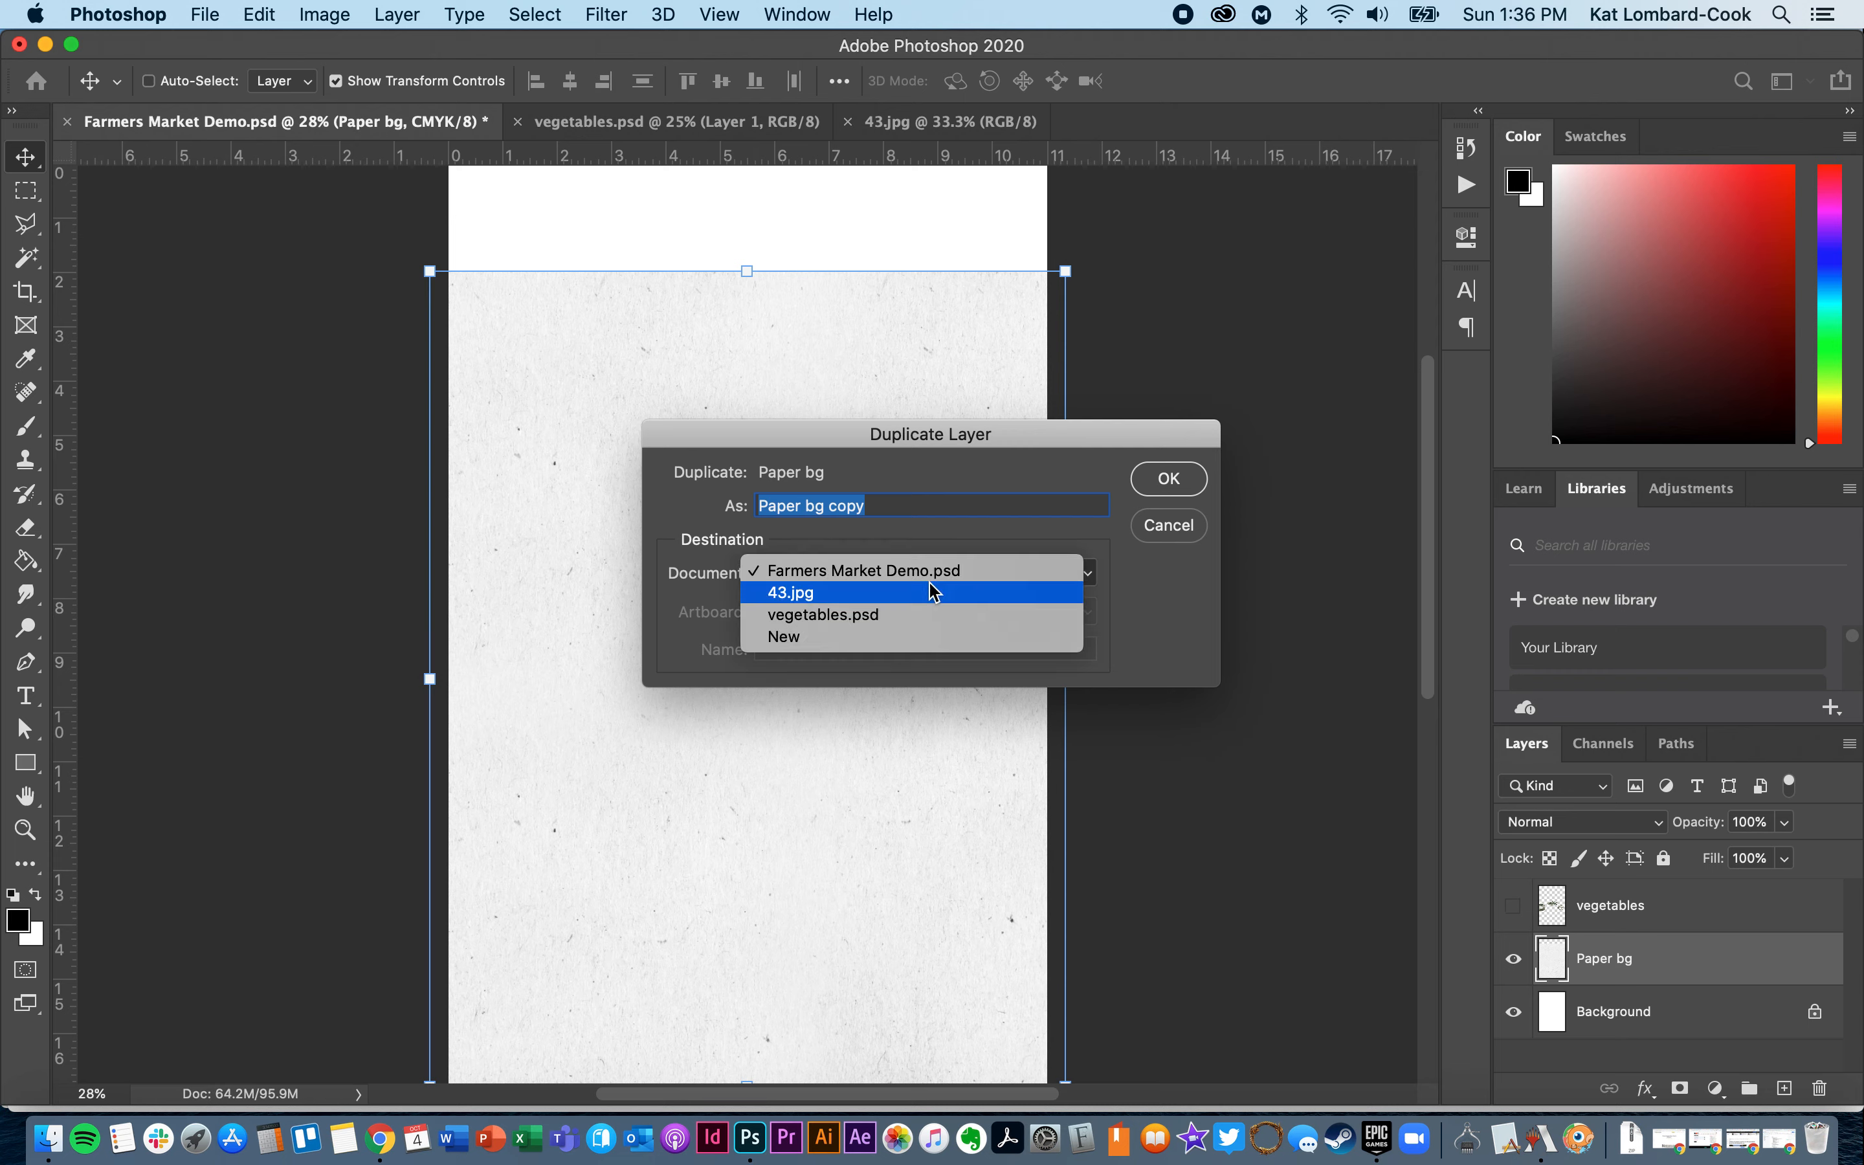
left_click(957, 535)
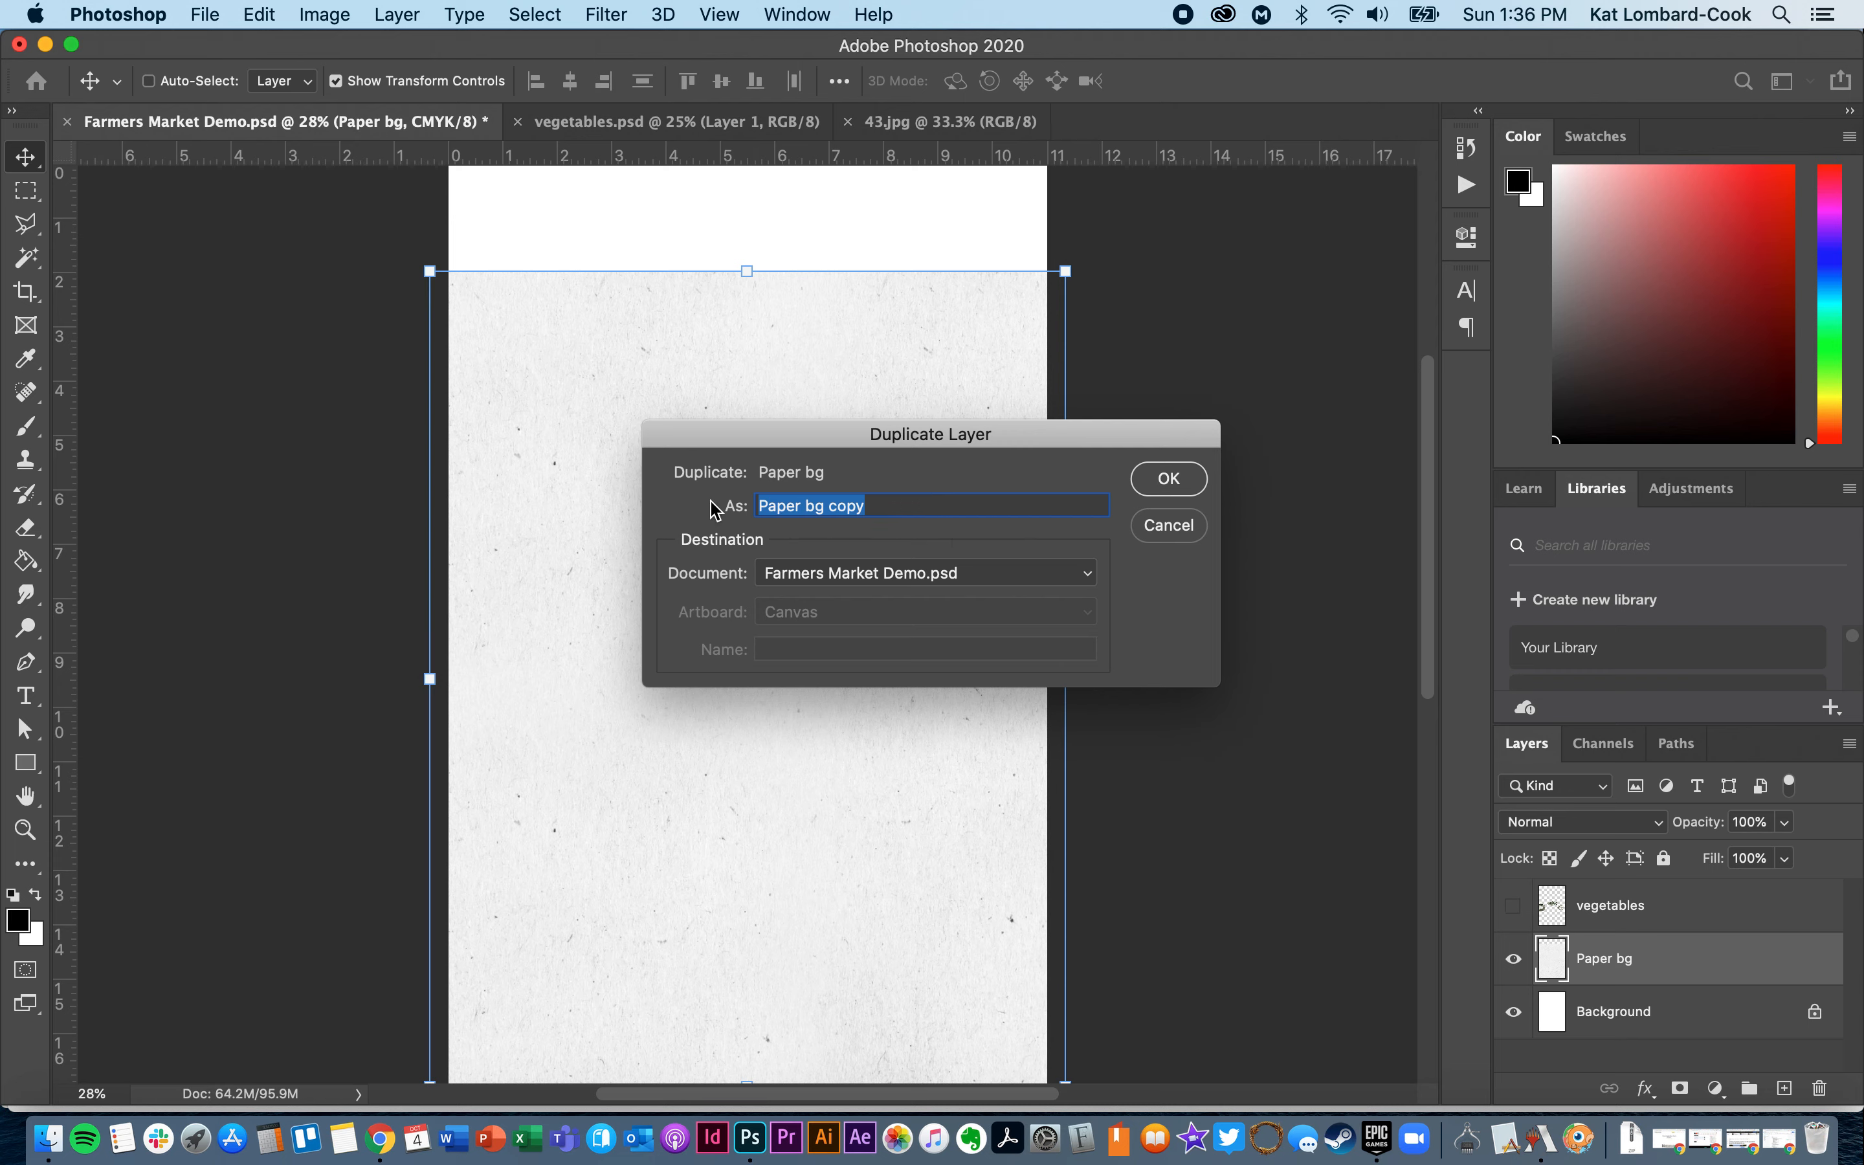
left_click(834, 507)
double_click(846, 506)
type("2")
left_click(1169, 479)
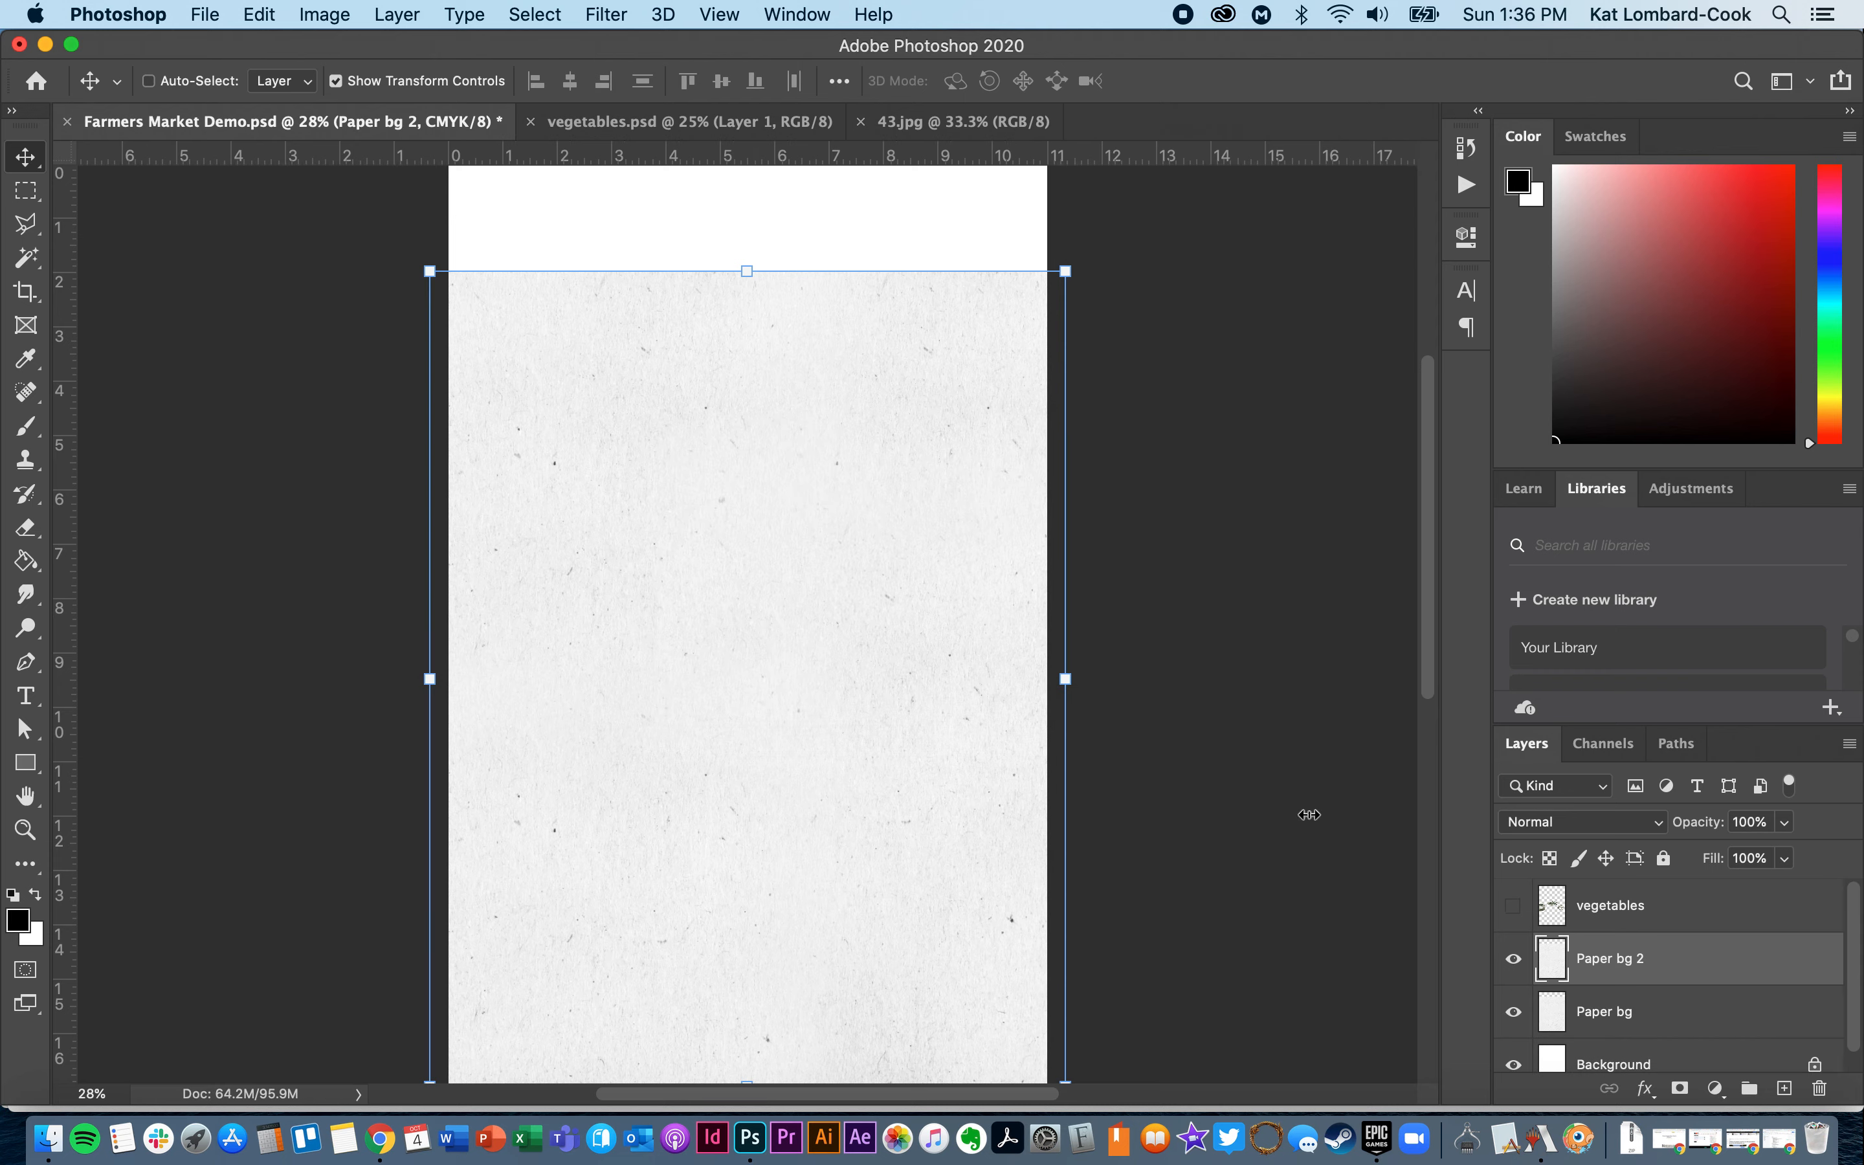
left_click_drag(878, 812, 785, 208)
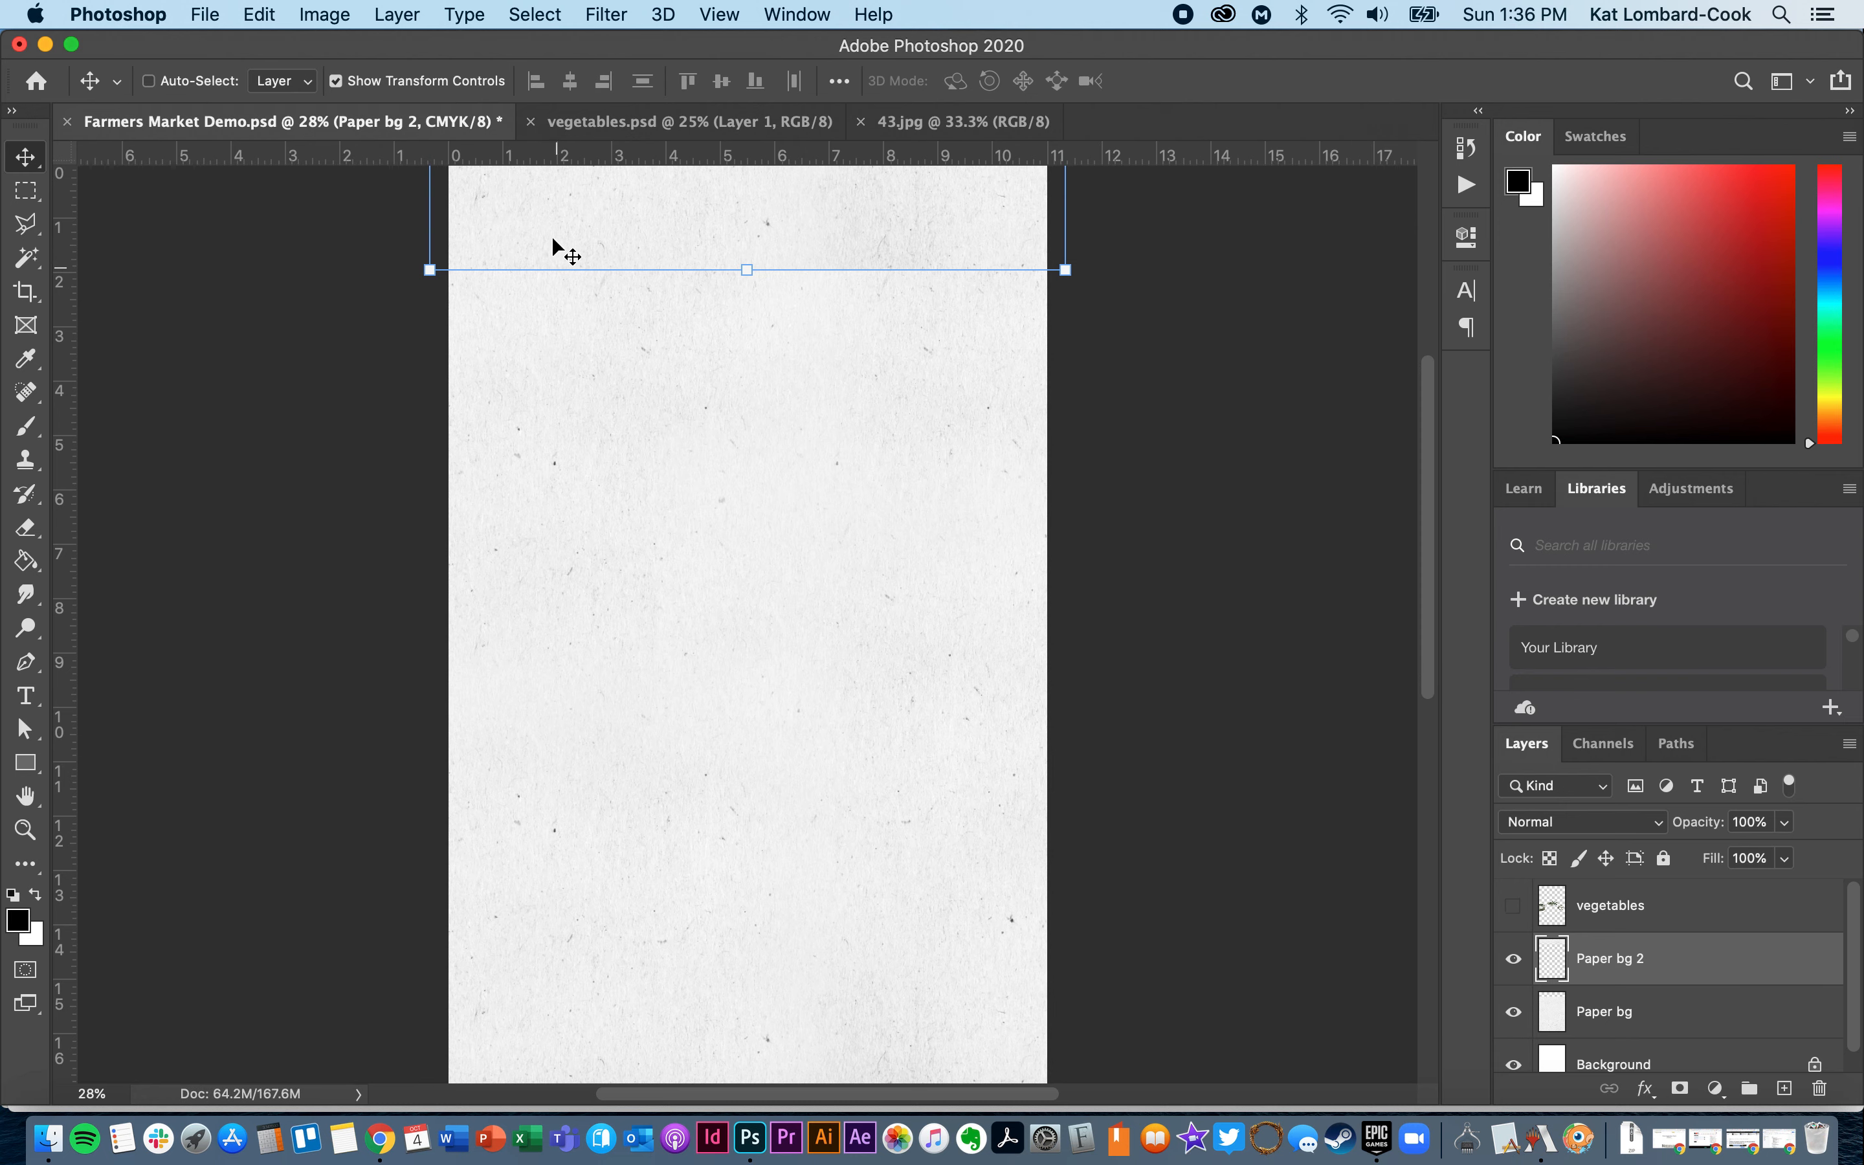
Turn off the transform controls display and flip the Paper bg 2 layer vertically
left_click(458, 90)
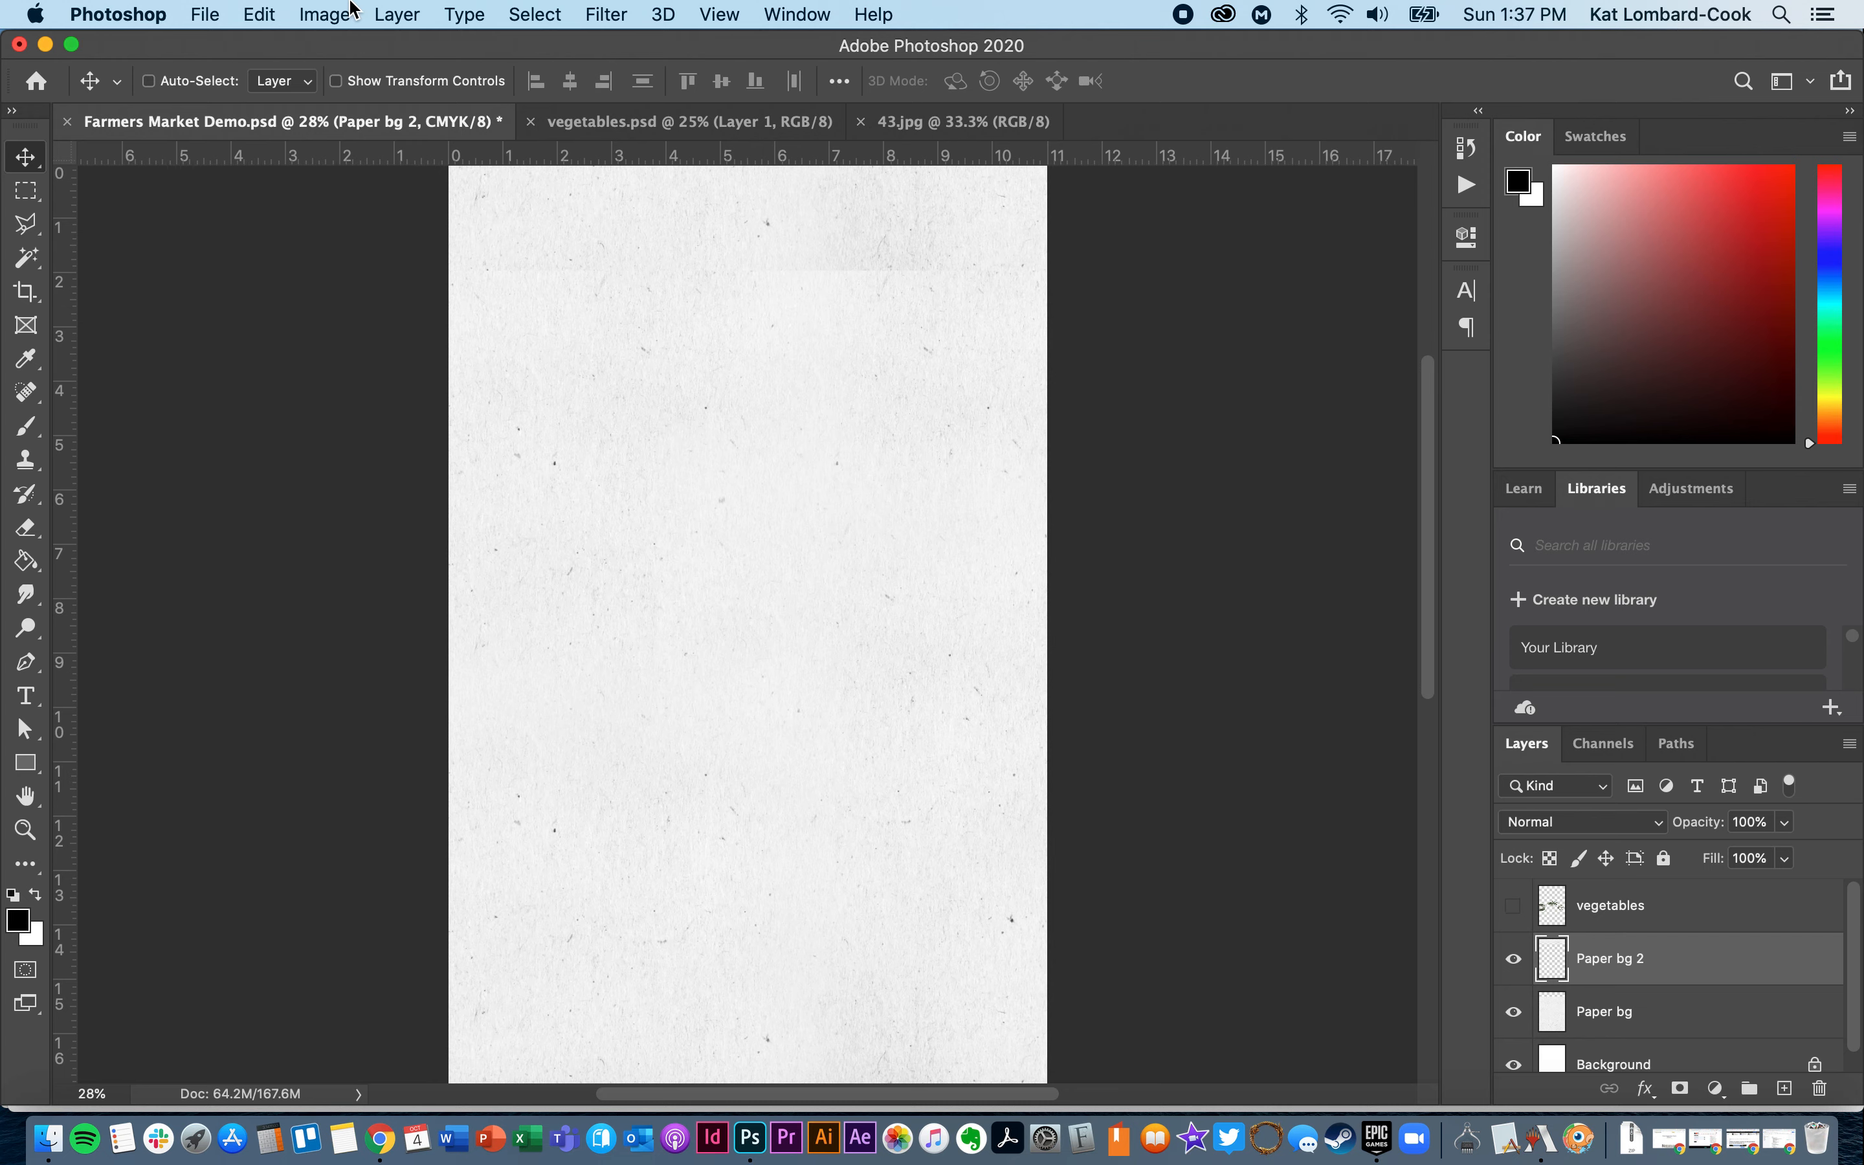
left_click(250, 12)
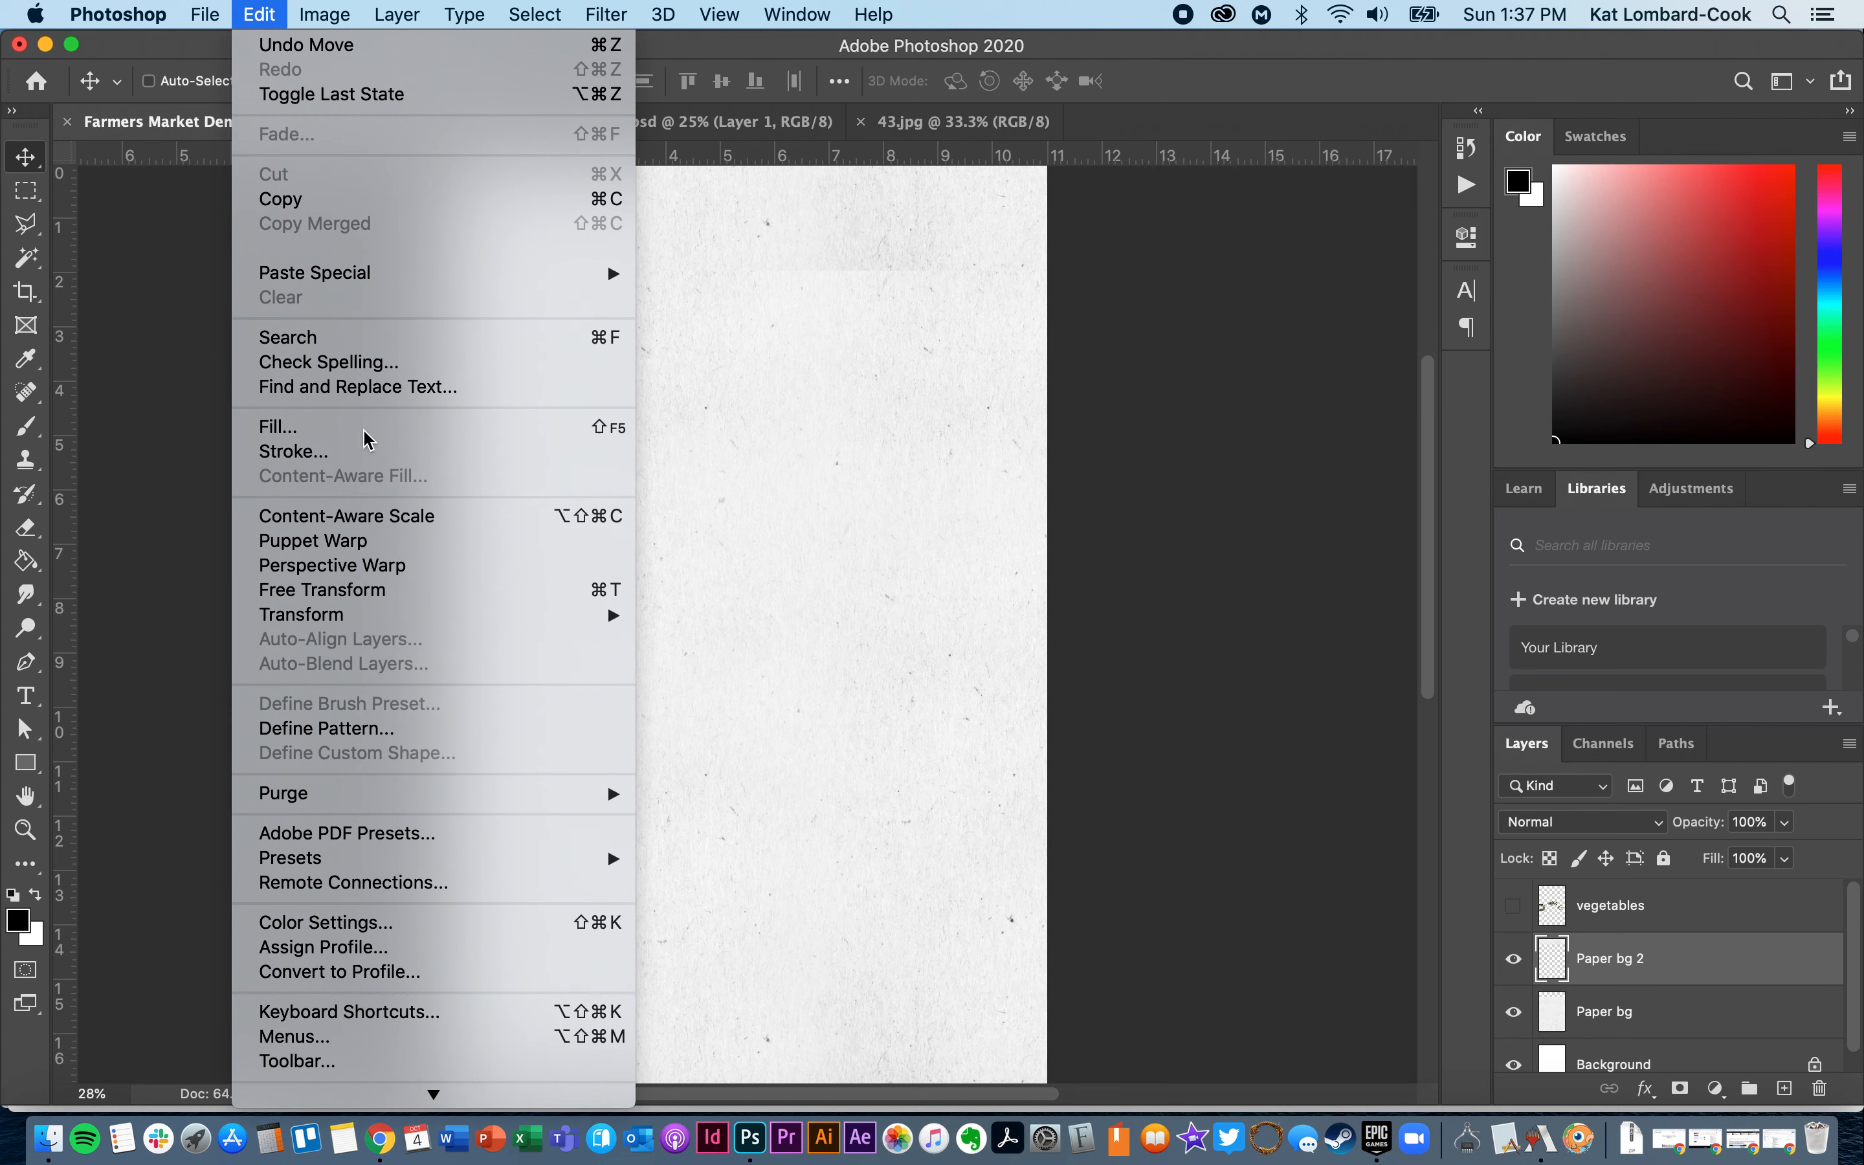
mouse_move(398, 617)
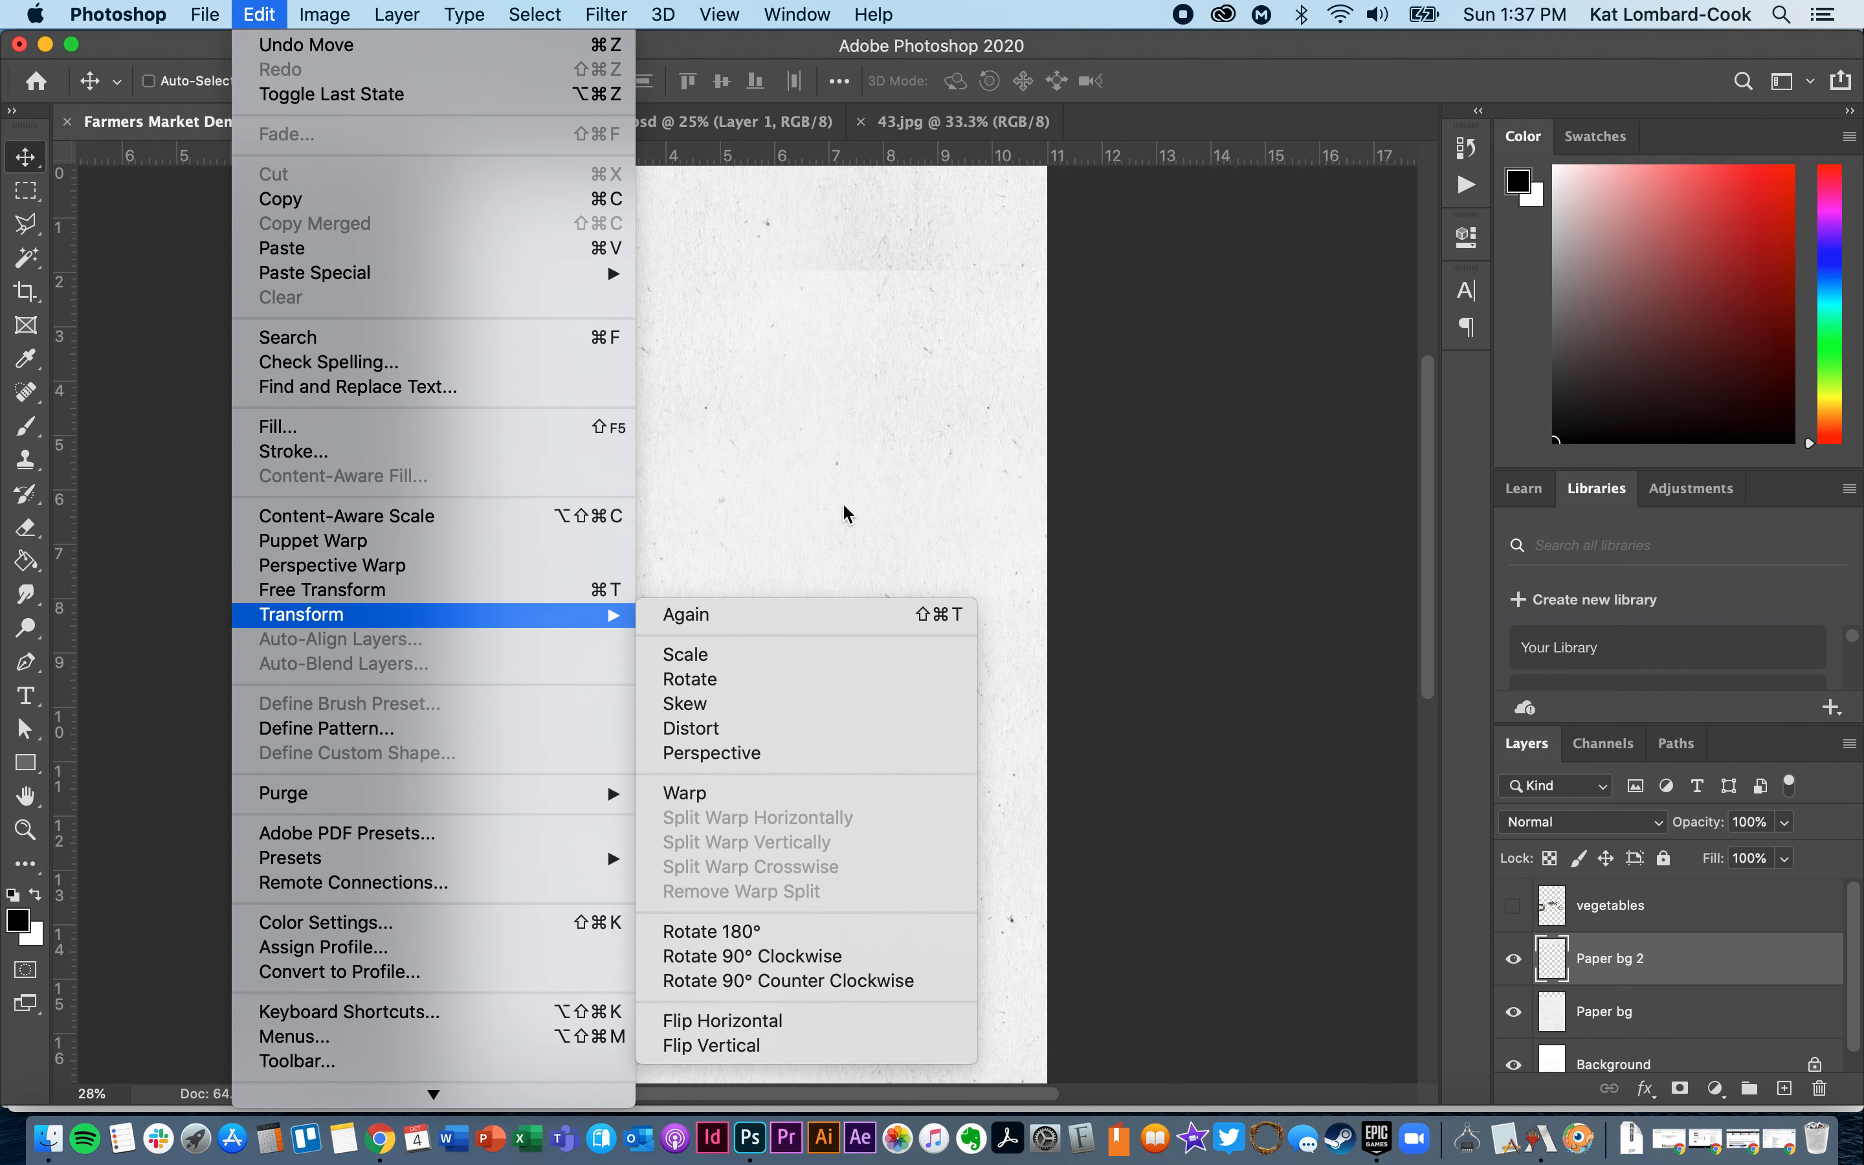
left_click(779, 1048)
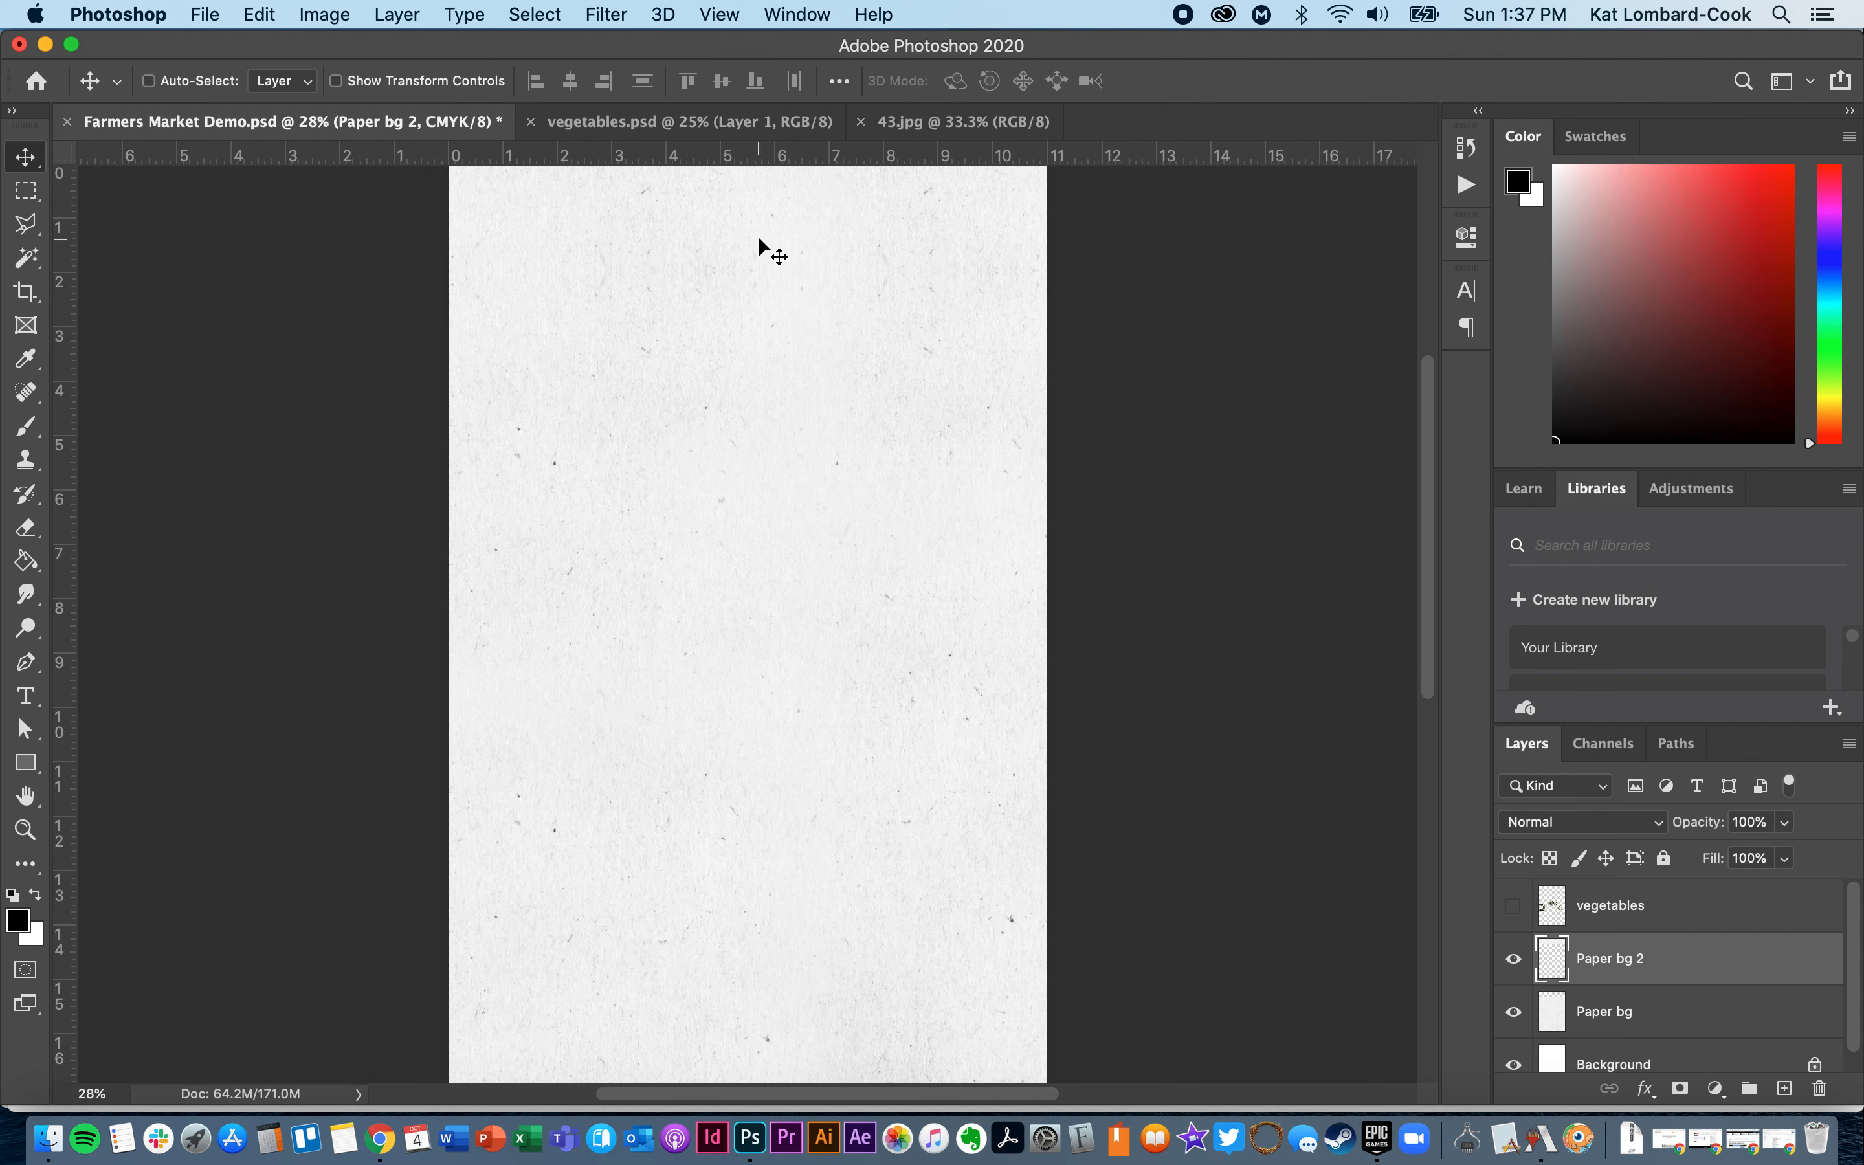
Nudge the flipped Paper bg 2 texture slightly down so its lower edge blends with the paper beneath it
left_click_drag(758, 239, 762, 259)
left_click_drag(742, 246, 747, 265)
left_click_drag(778, 275, 779, 260)
Examine the paper texture across the page at 100% zoom for visible seams, and fit the whole page back in view
key("super+equal")
key("super+equal")
key("super+equal")
key("super+equal")
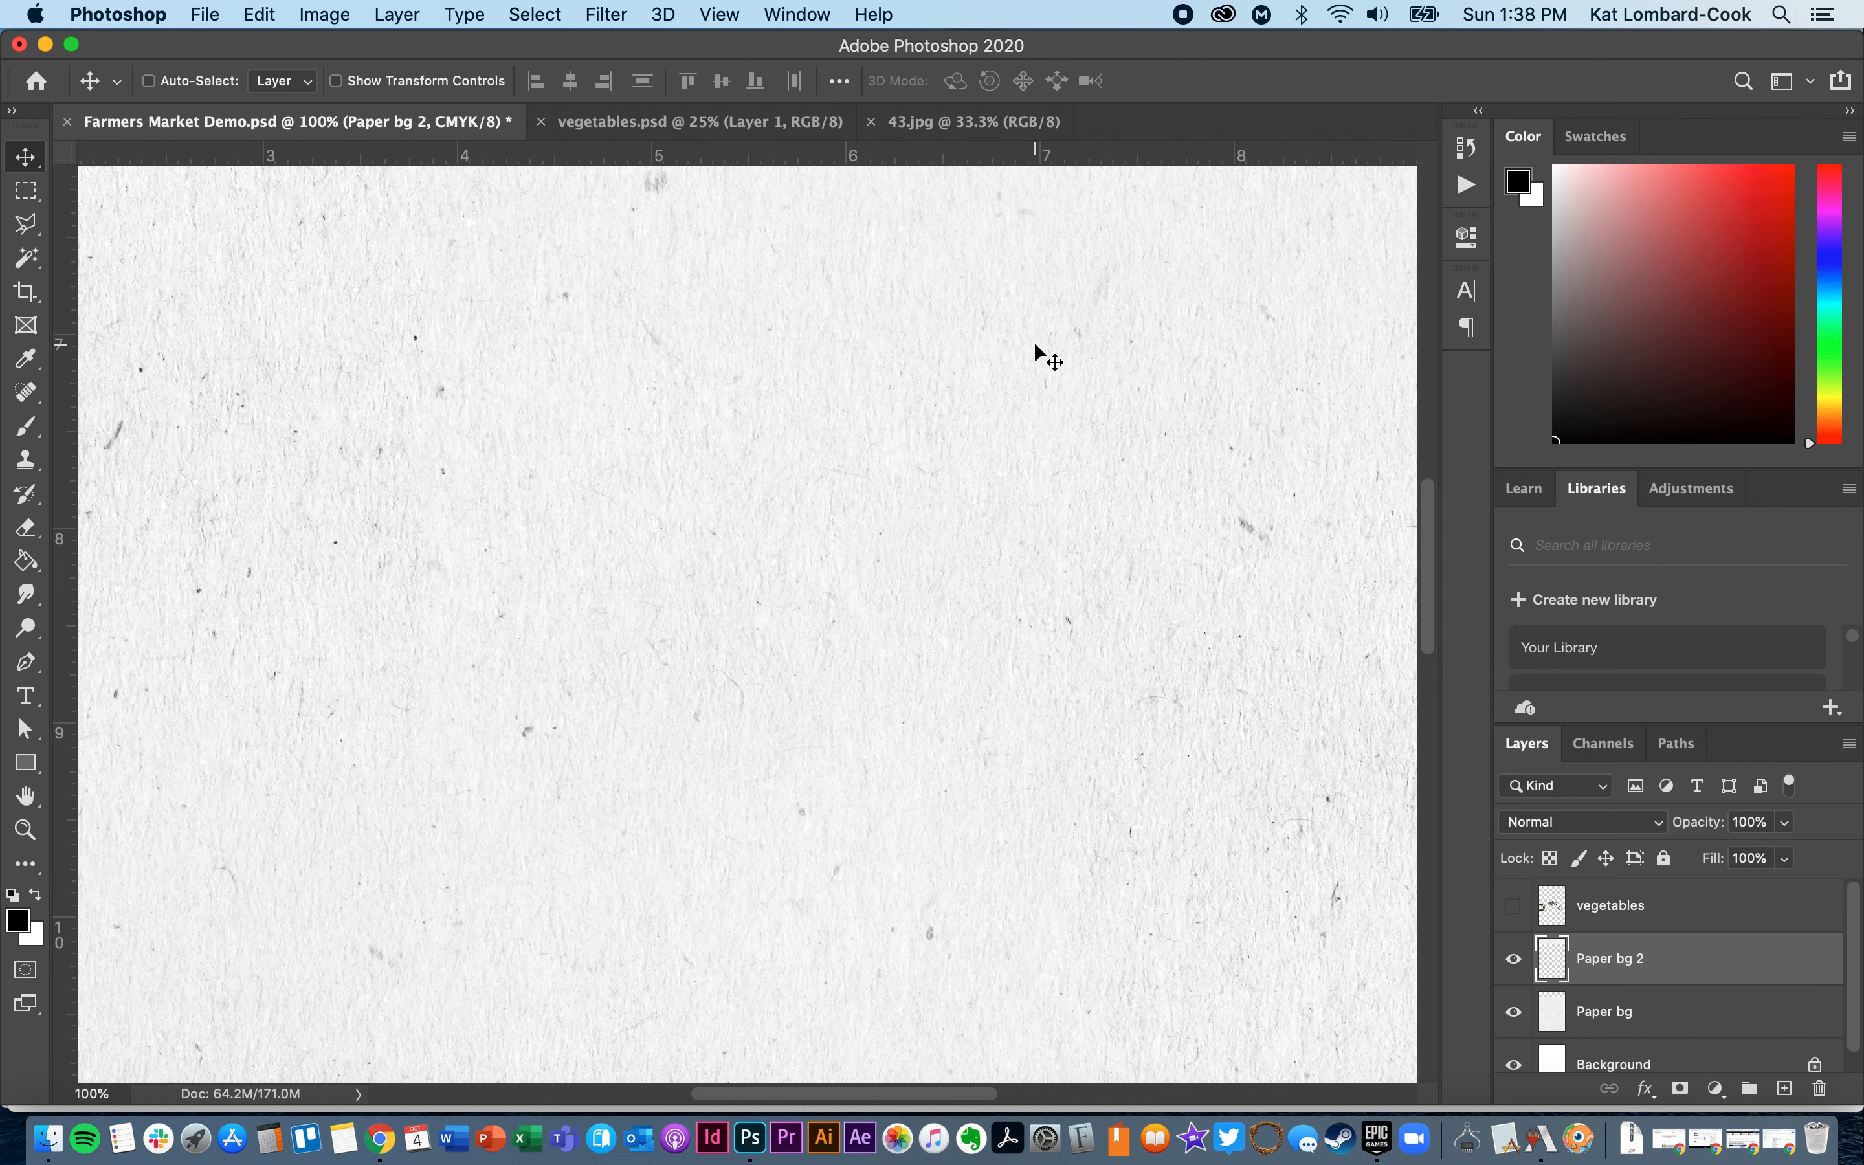
left_click(732, 9)
left_click(1064, 603)
scroll(655, 456, "up", 15)
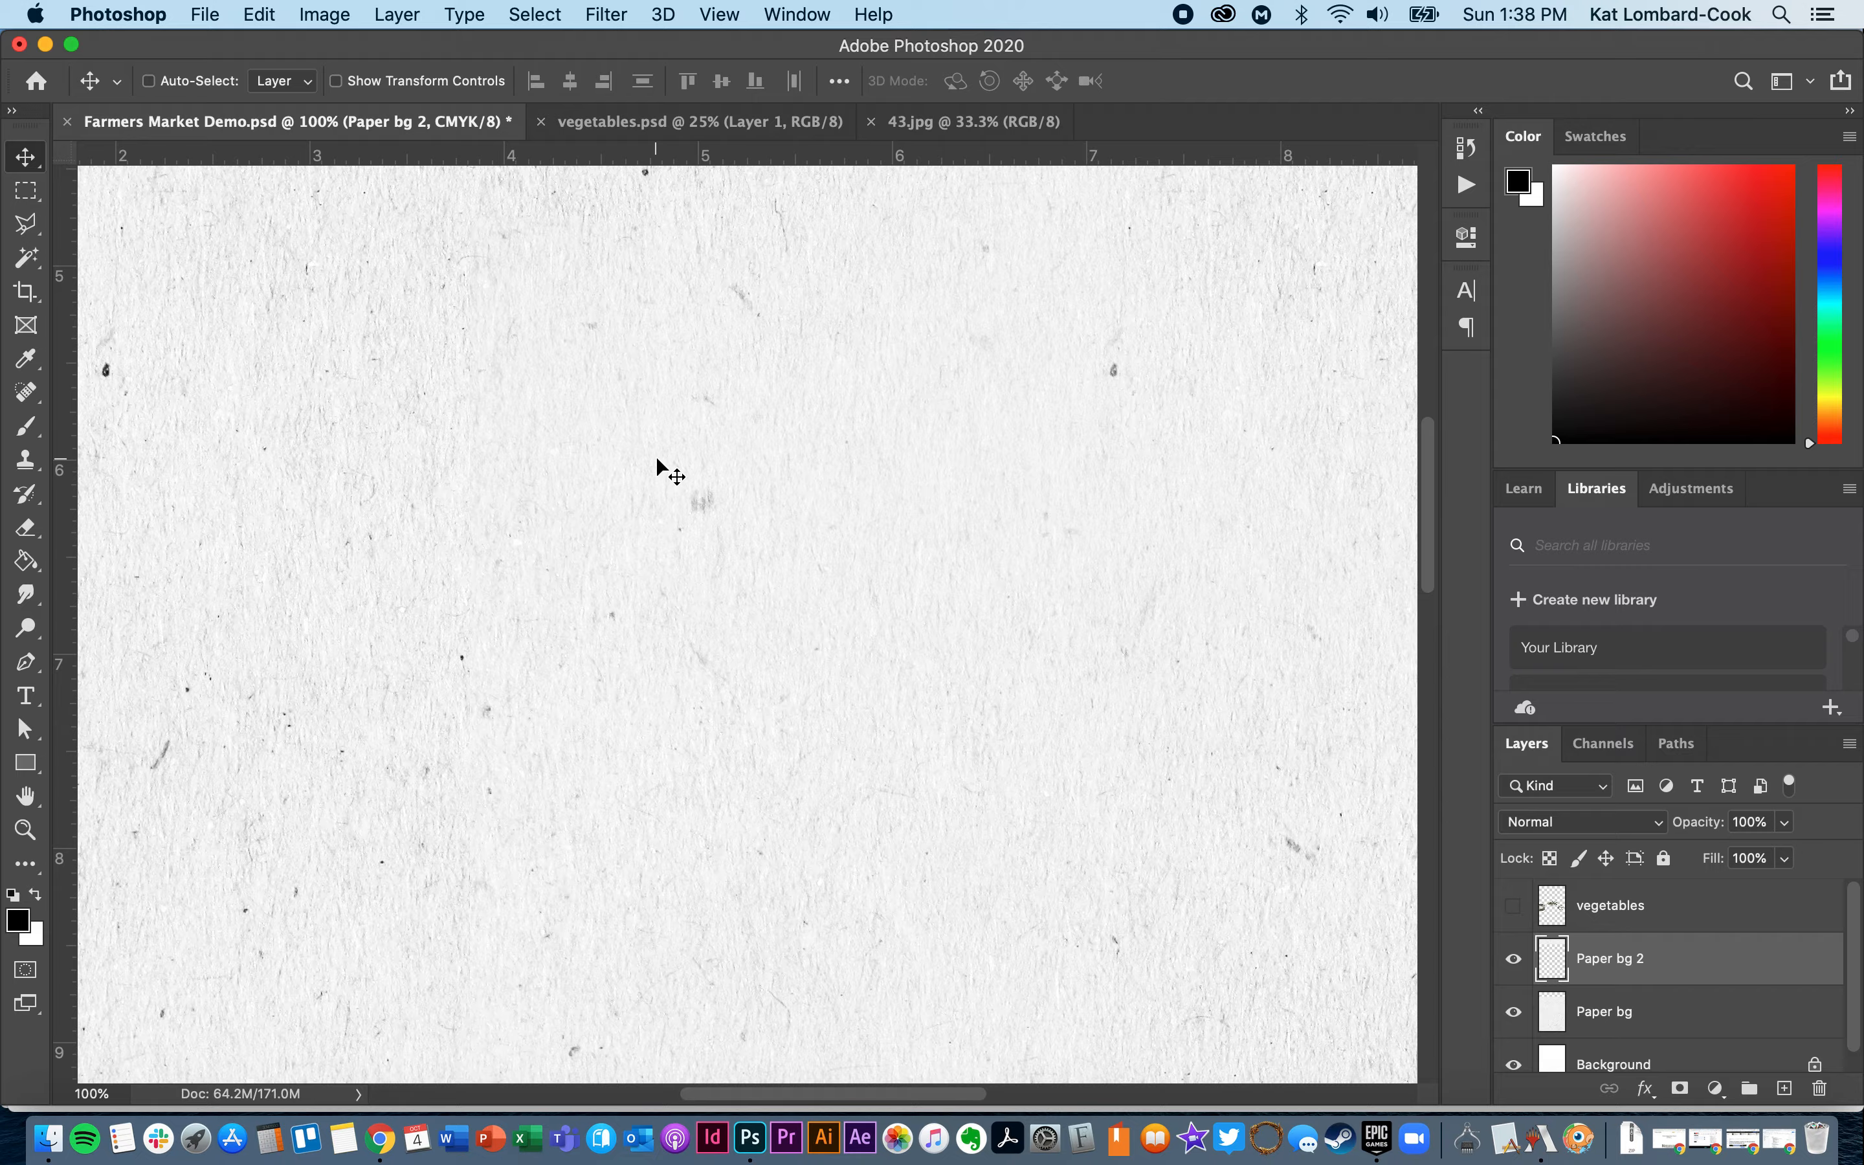
scroll(657, 460, "down", 12)
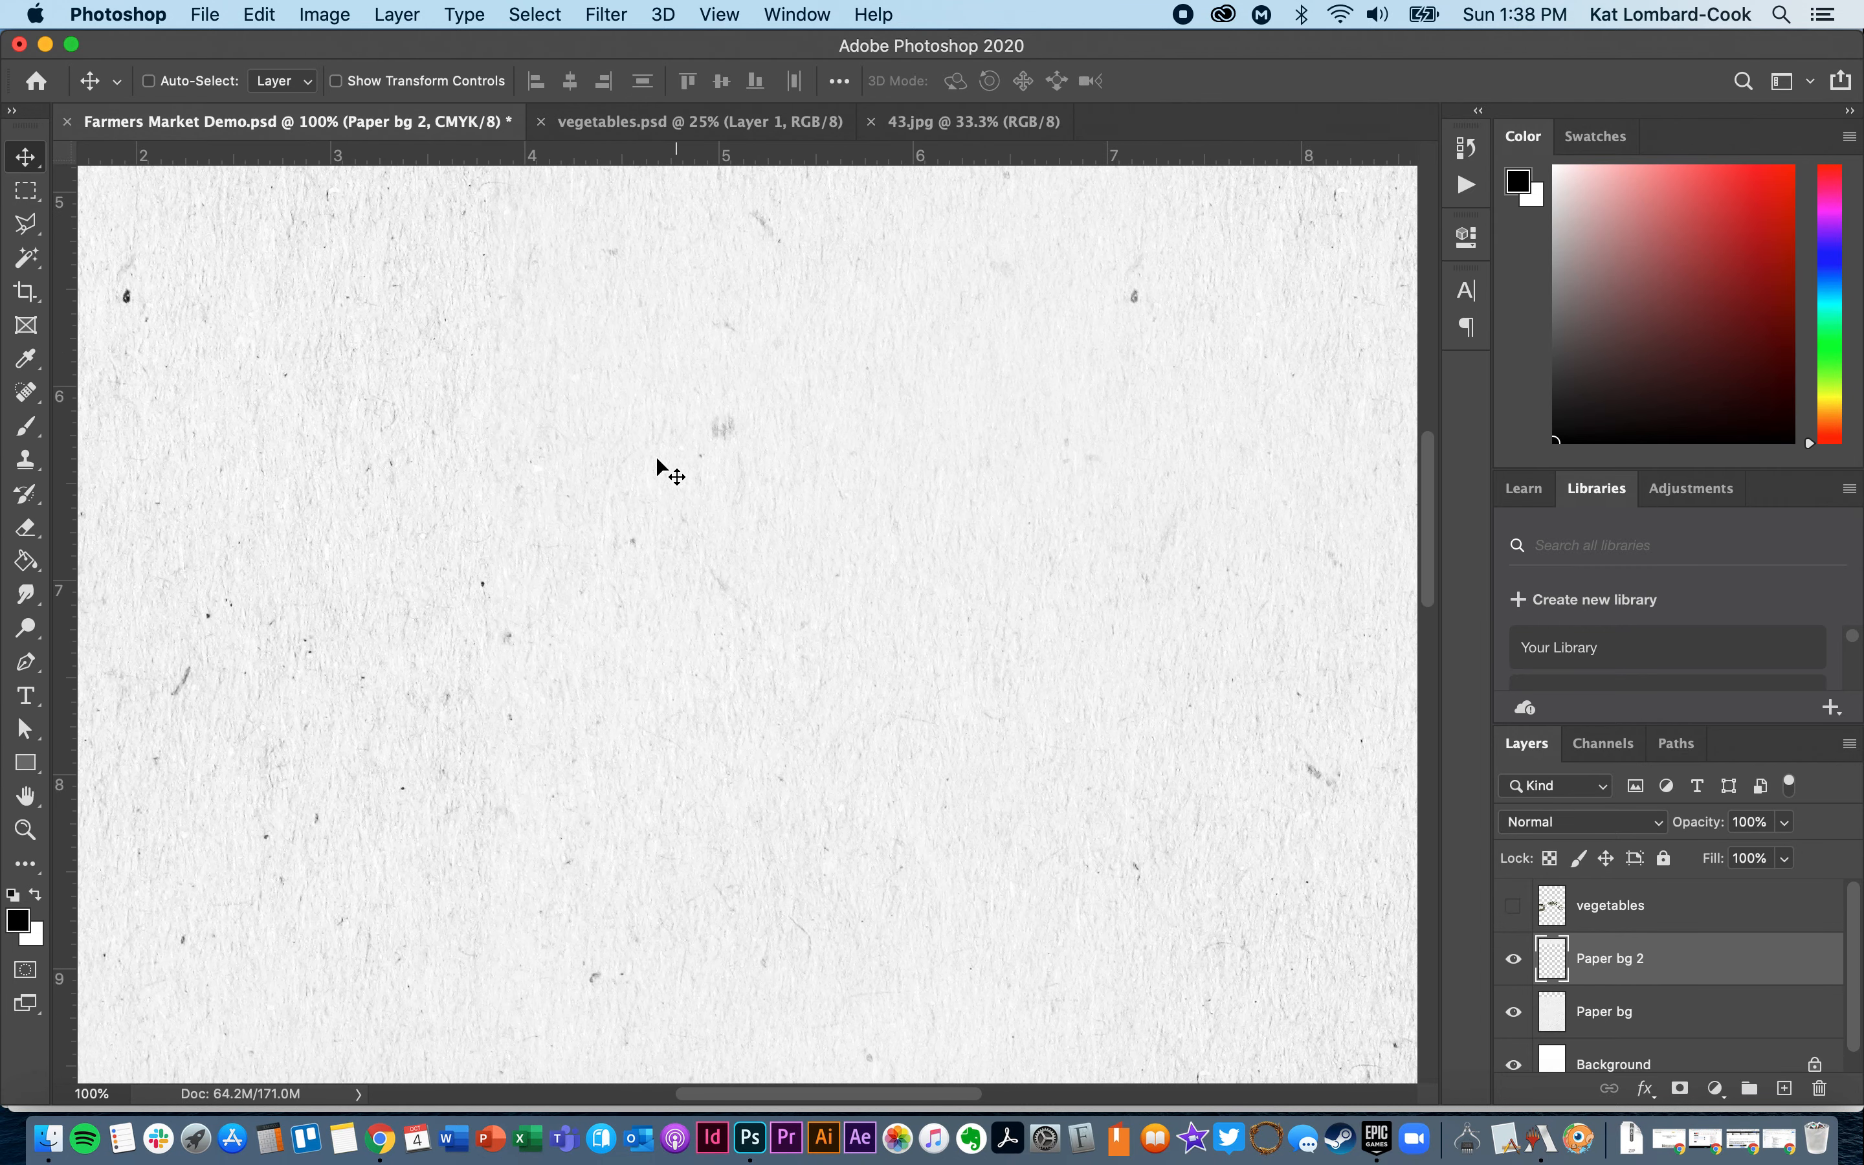
scroll(657, 460, "down", 9)
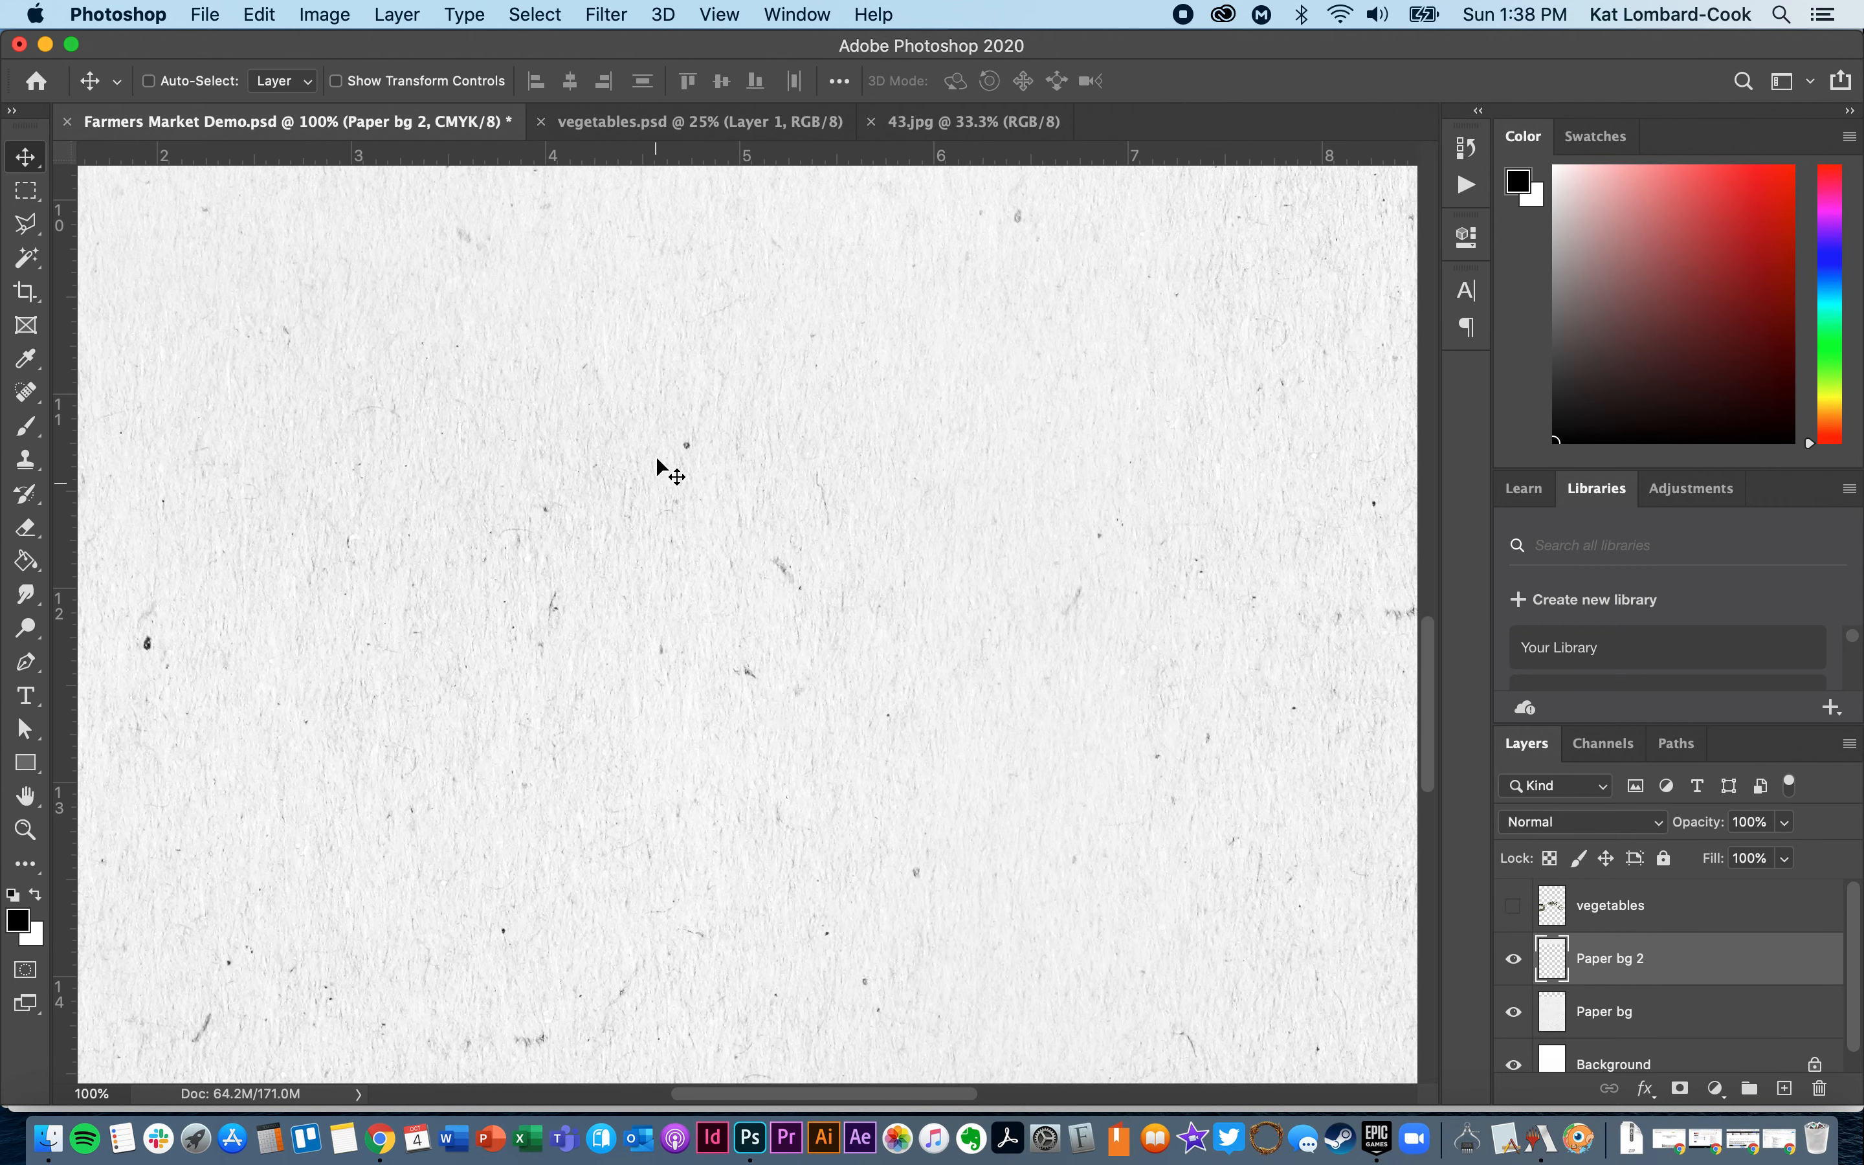
scroll(657, 460, "up", 6)
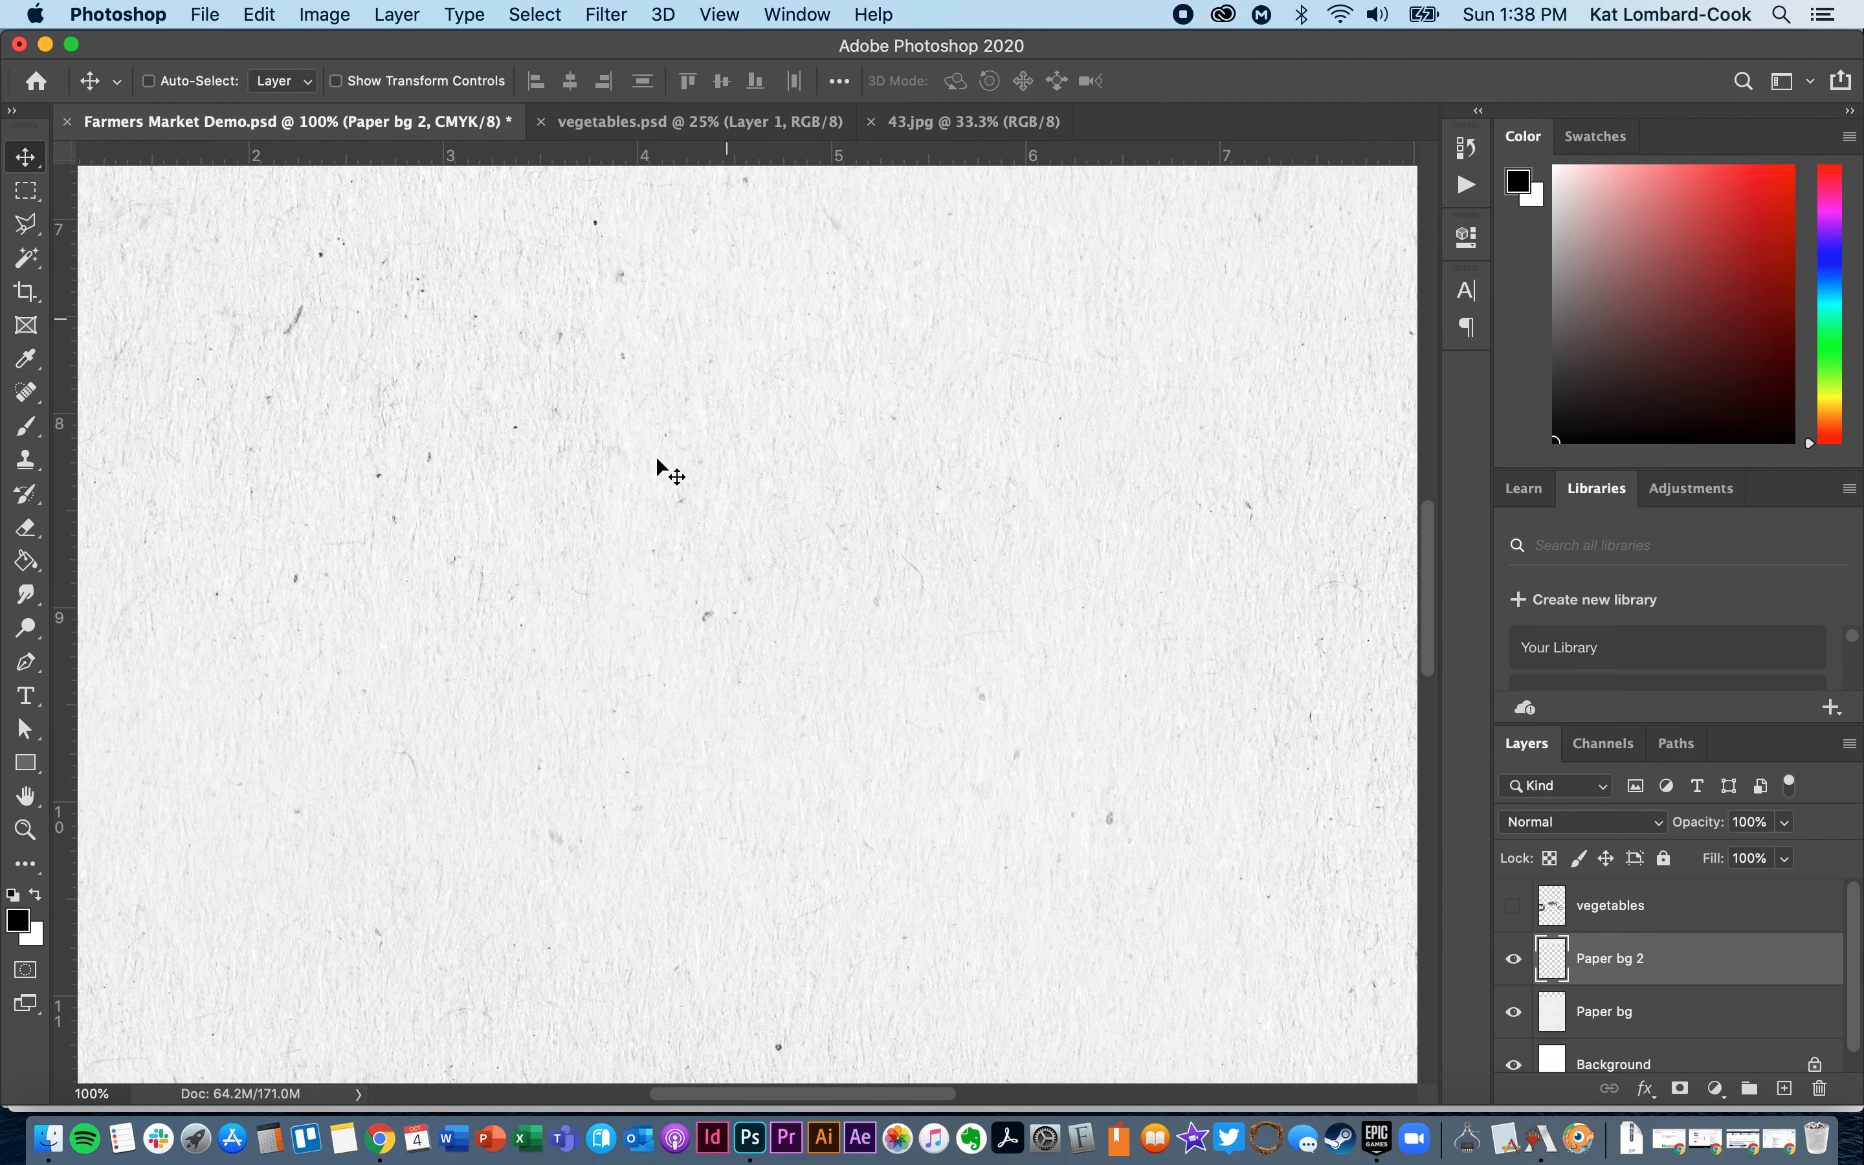
scroll(657, 460, "left", 6)
scroll(657, 460, "down", 3)
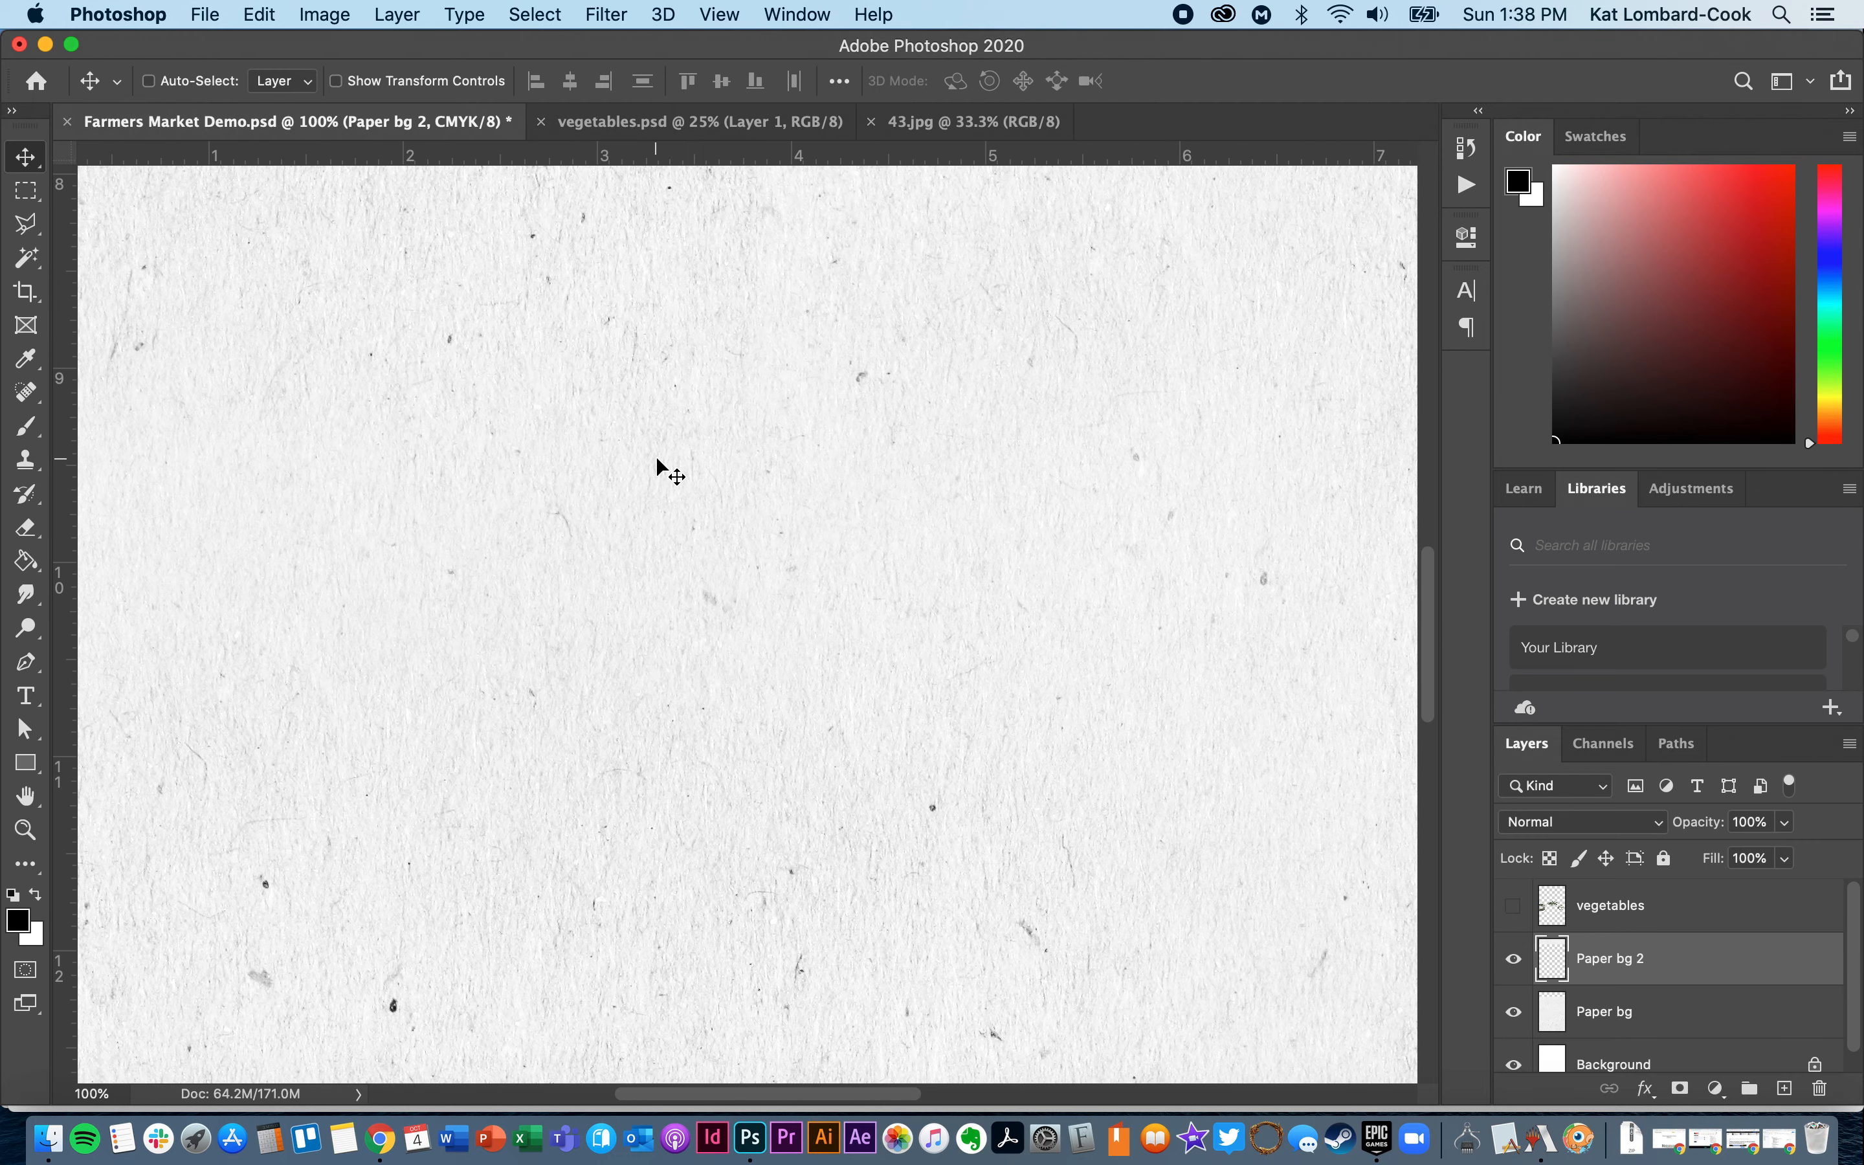
scroll(657, 460, "up", 1)
scroll(657, 460, "right", 10)
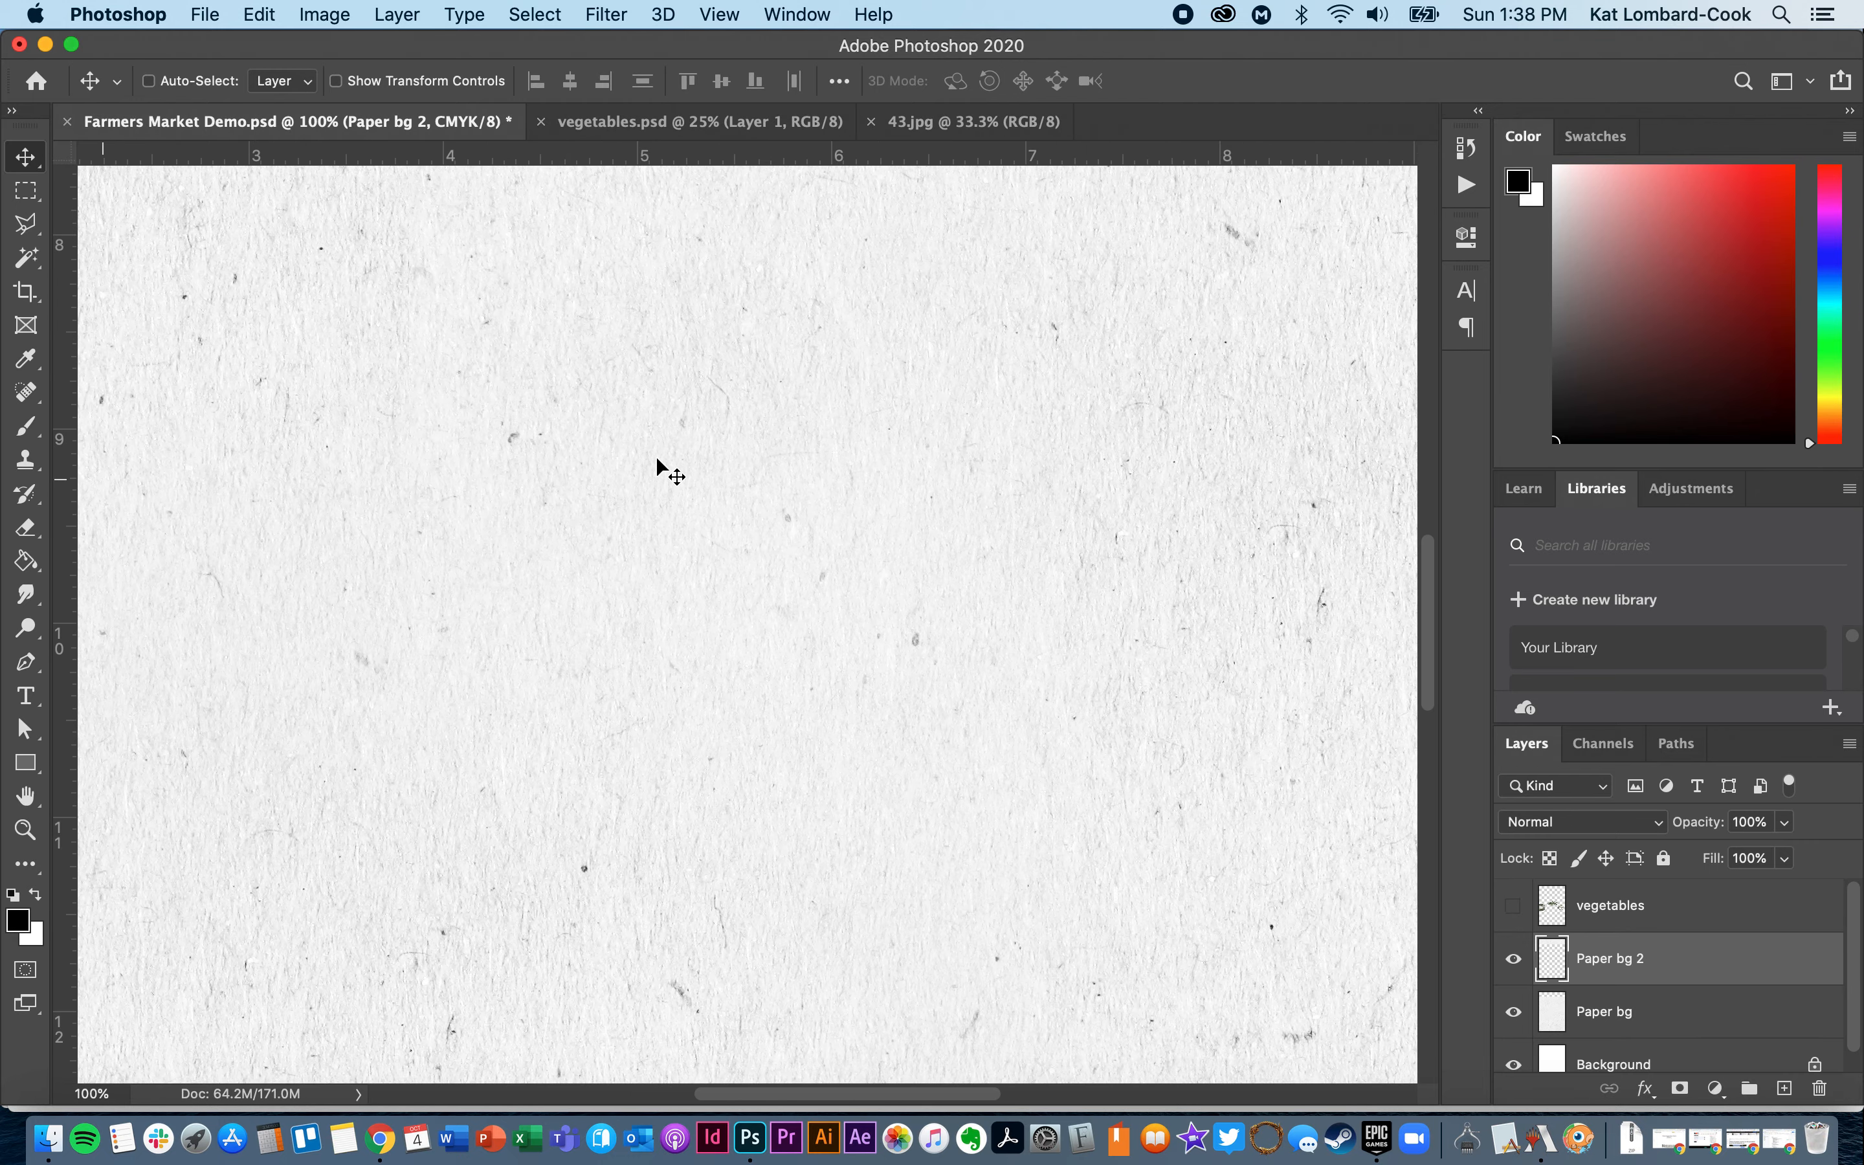
scroll(657, 460, "down", 8)
scroll(657, 460, "right", 3)
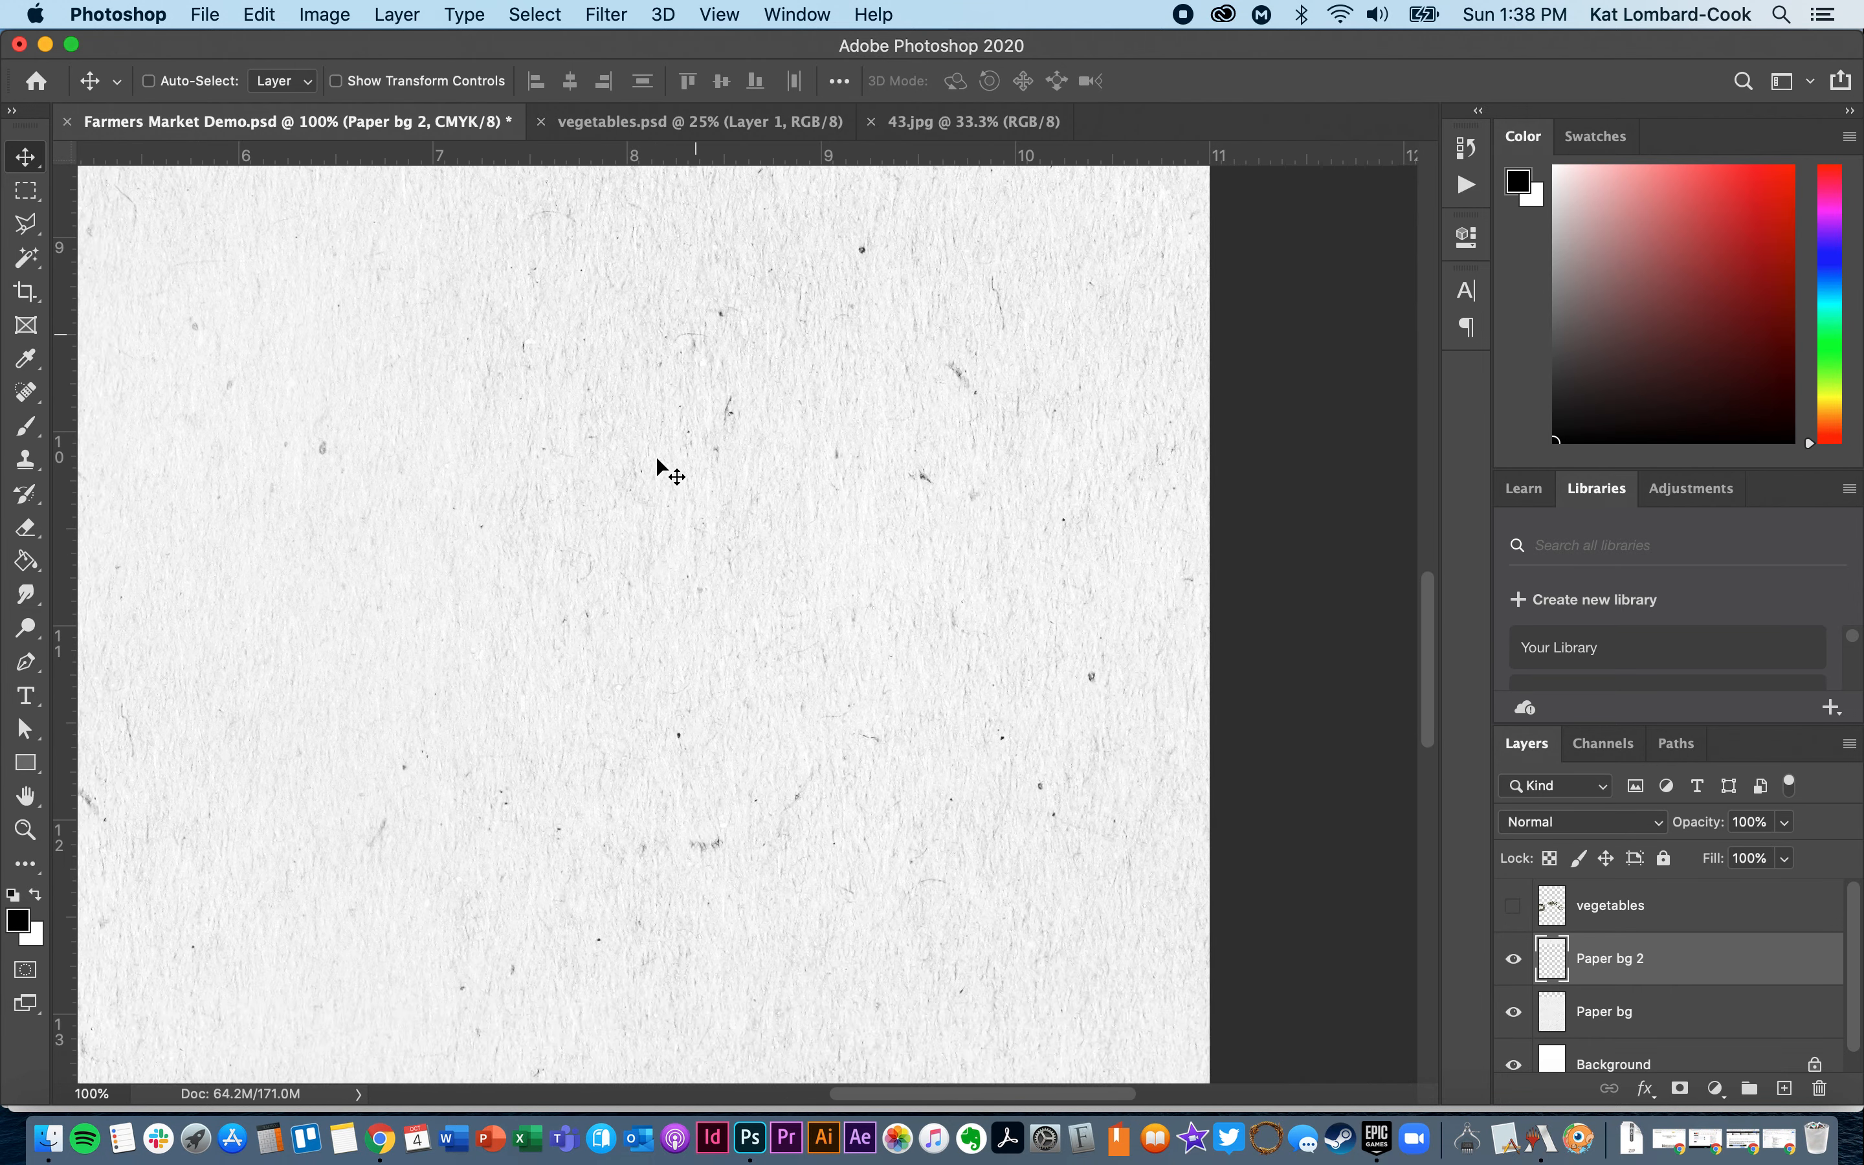
scroll(656, 456, "down", 4)
scroll(656, 456, "left", 3)
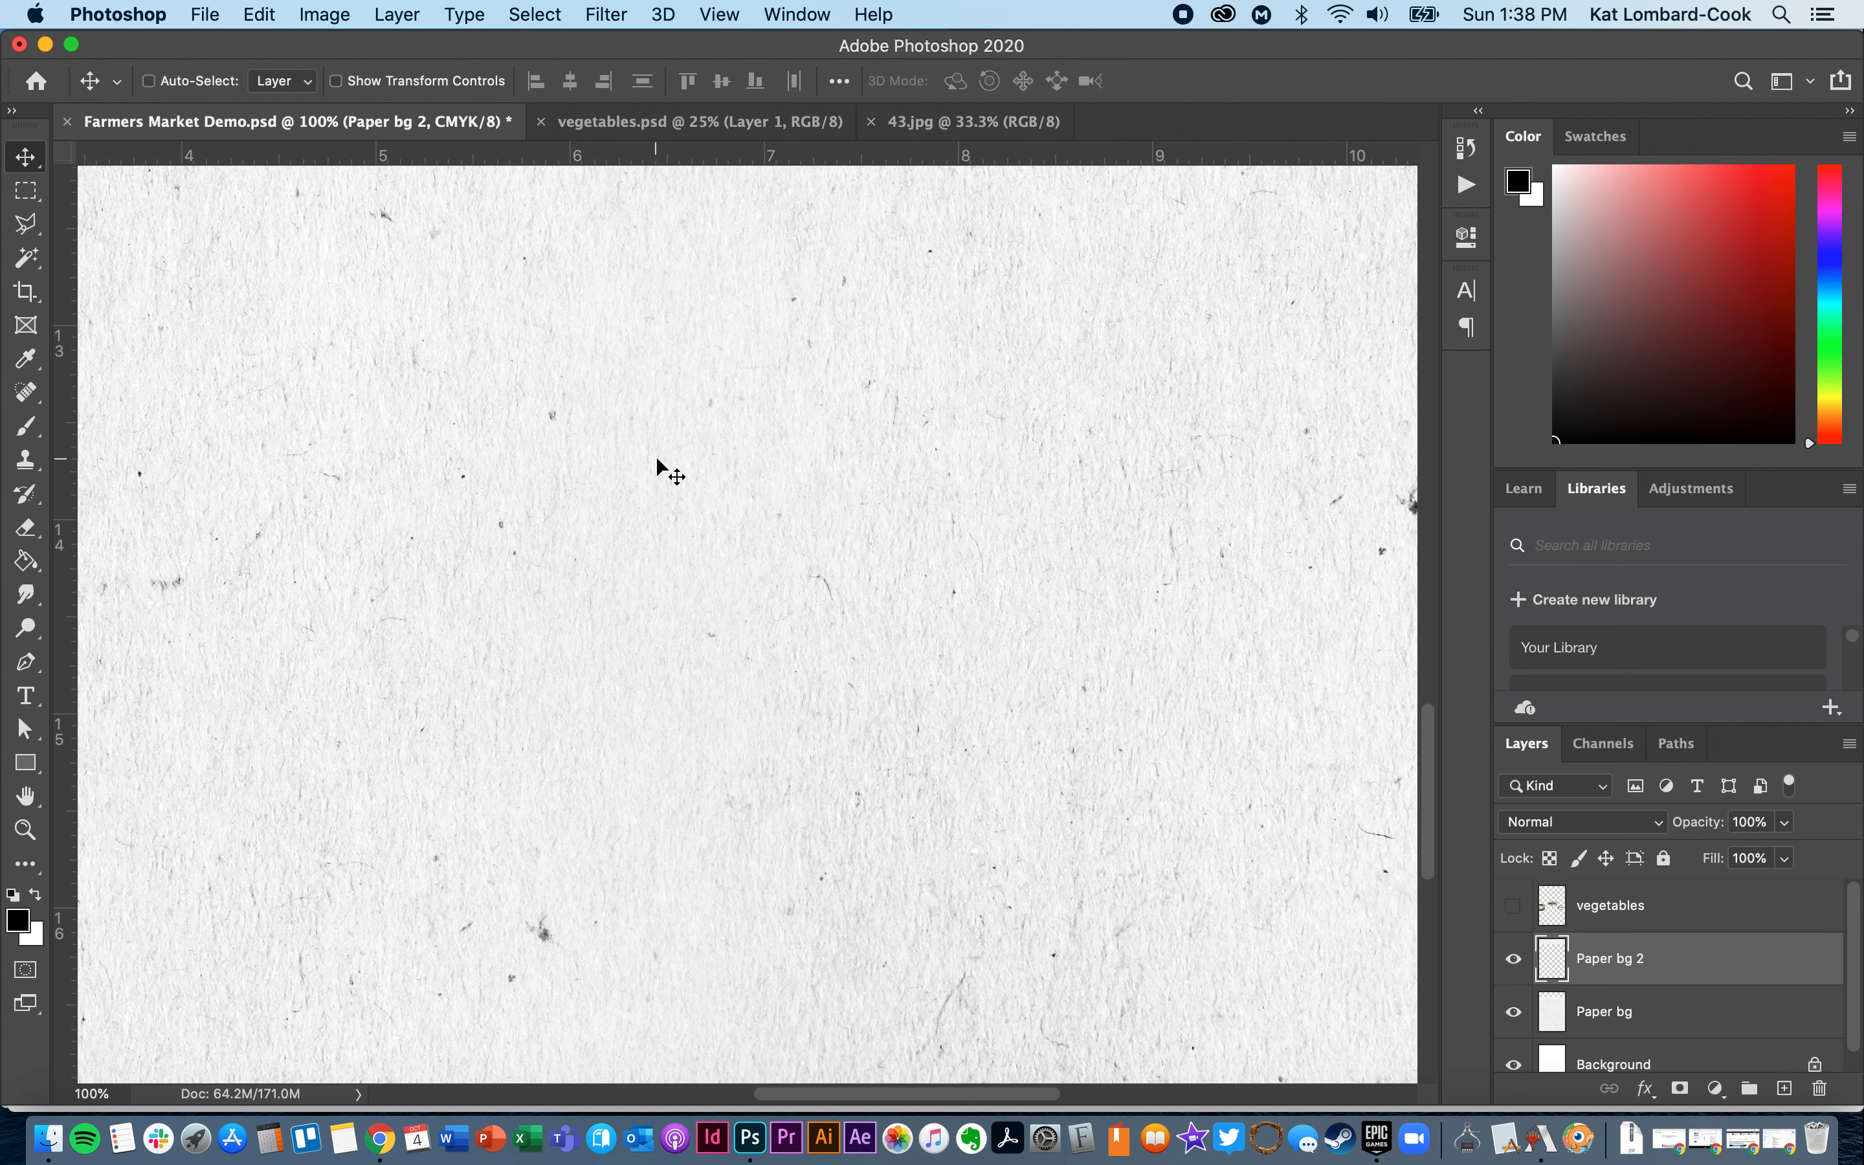
left_click(773, 14)
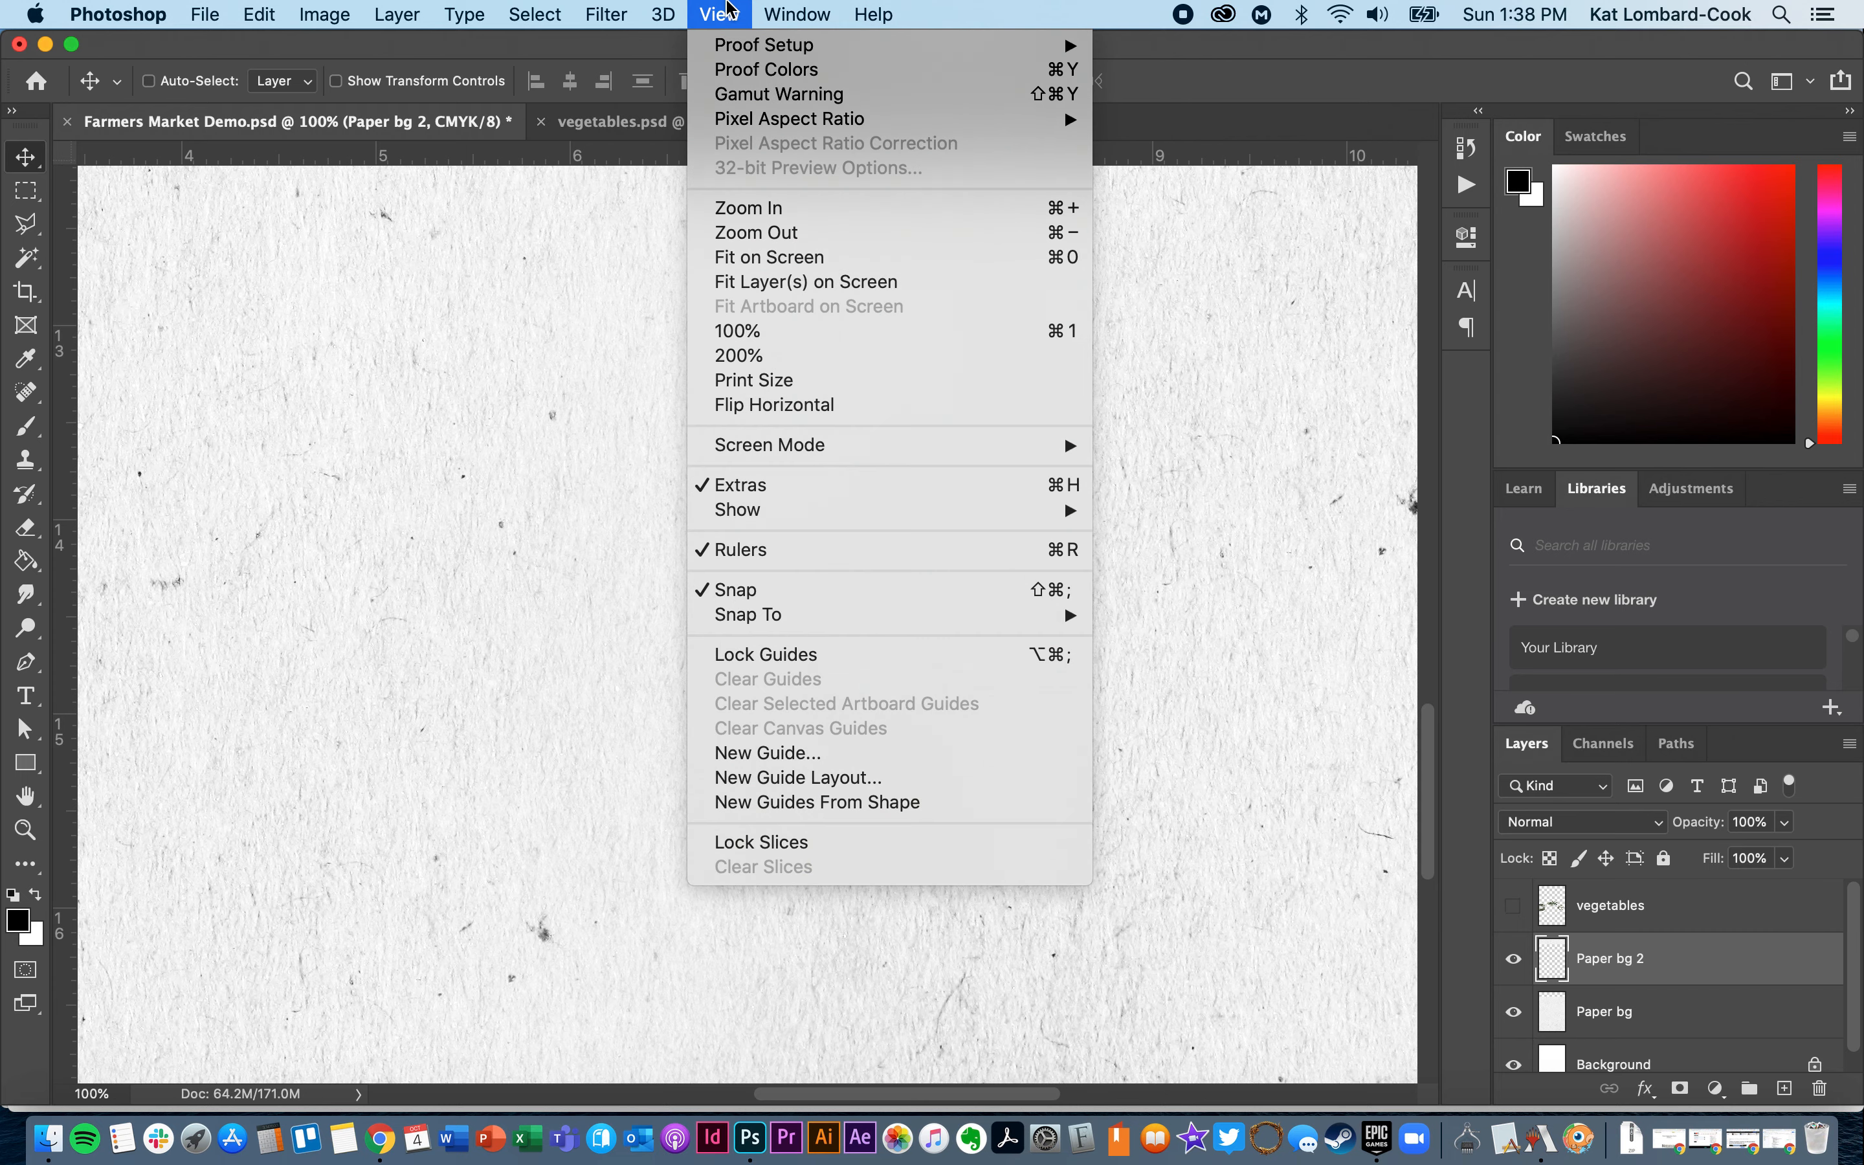
left_click(758, 259)
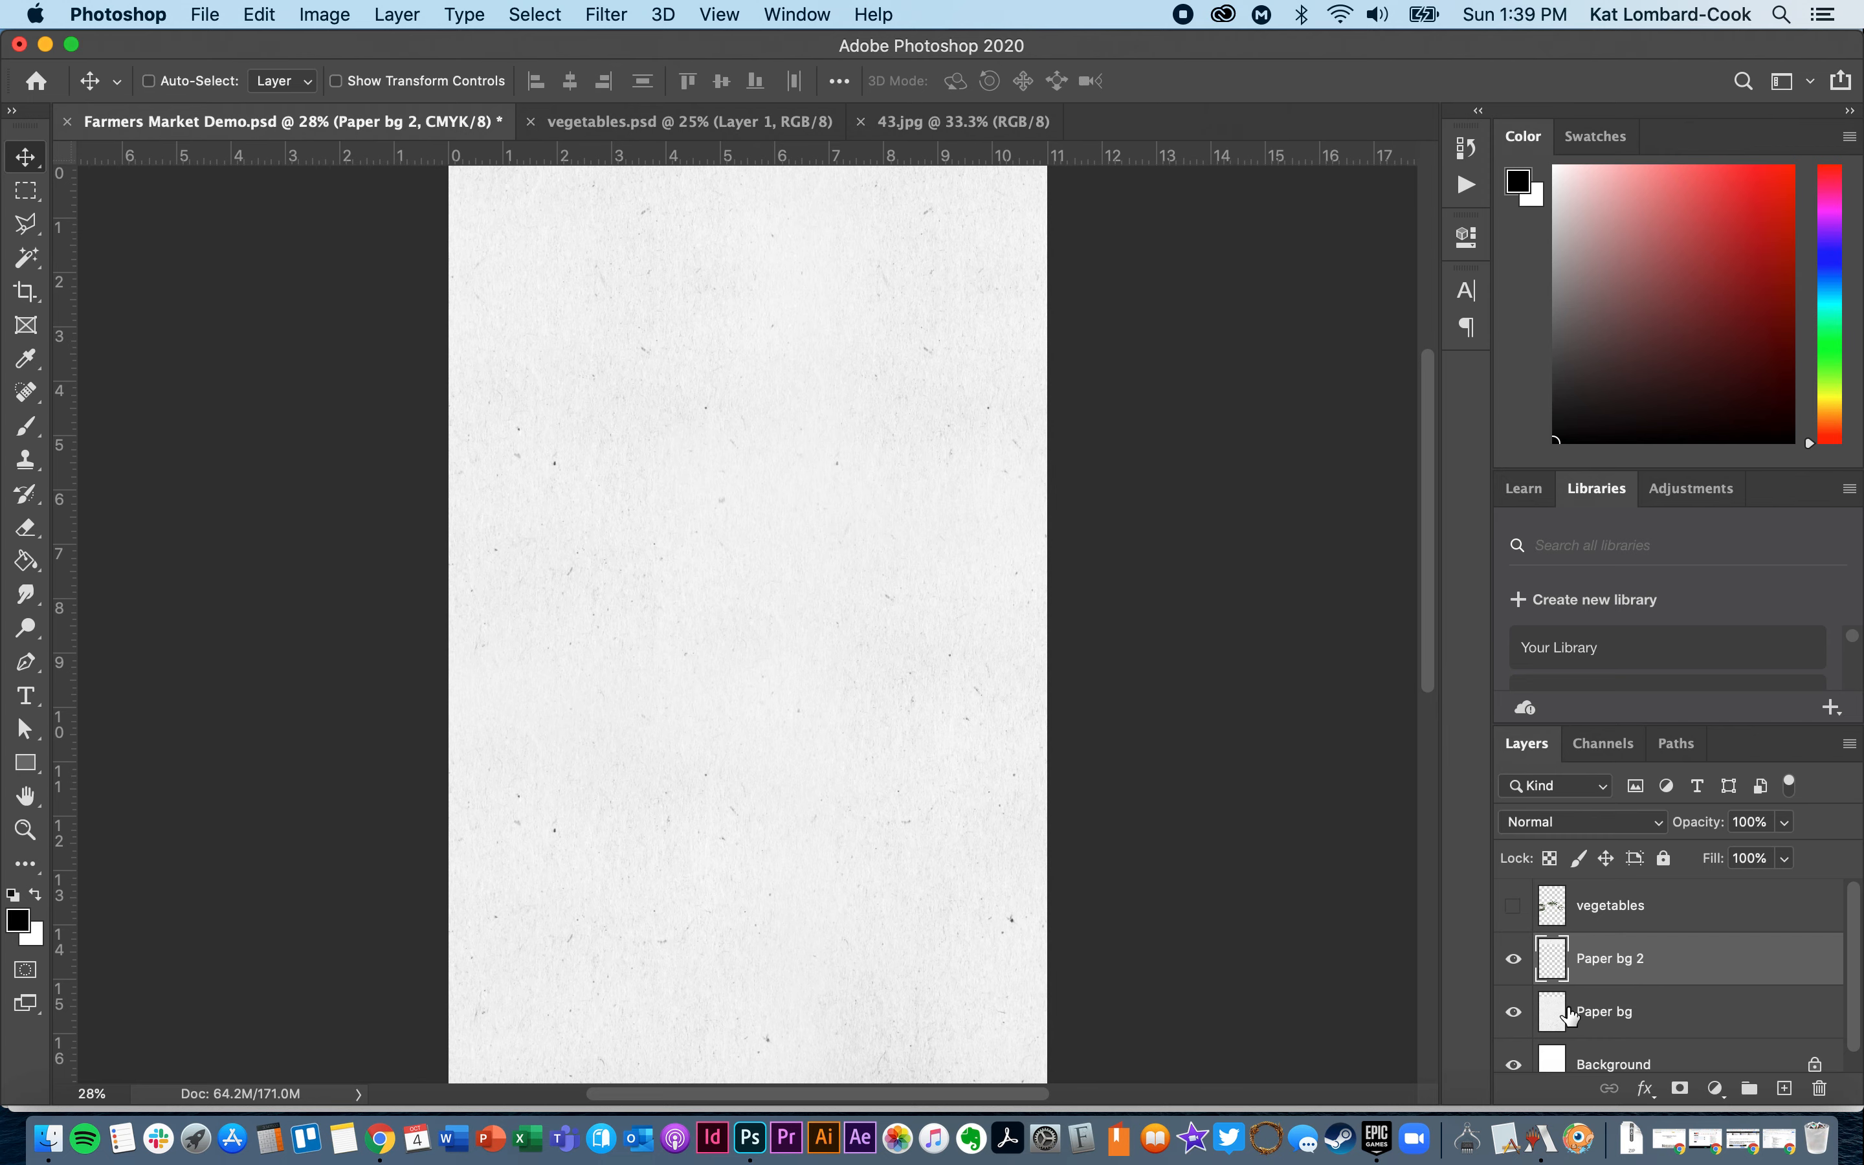
Merge the Paper bg 2 and Paper bg layers into a single layer
left_click(1606, 1017, "shift")
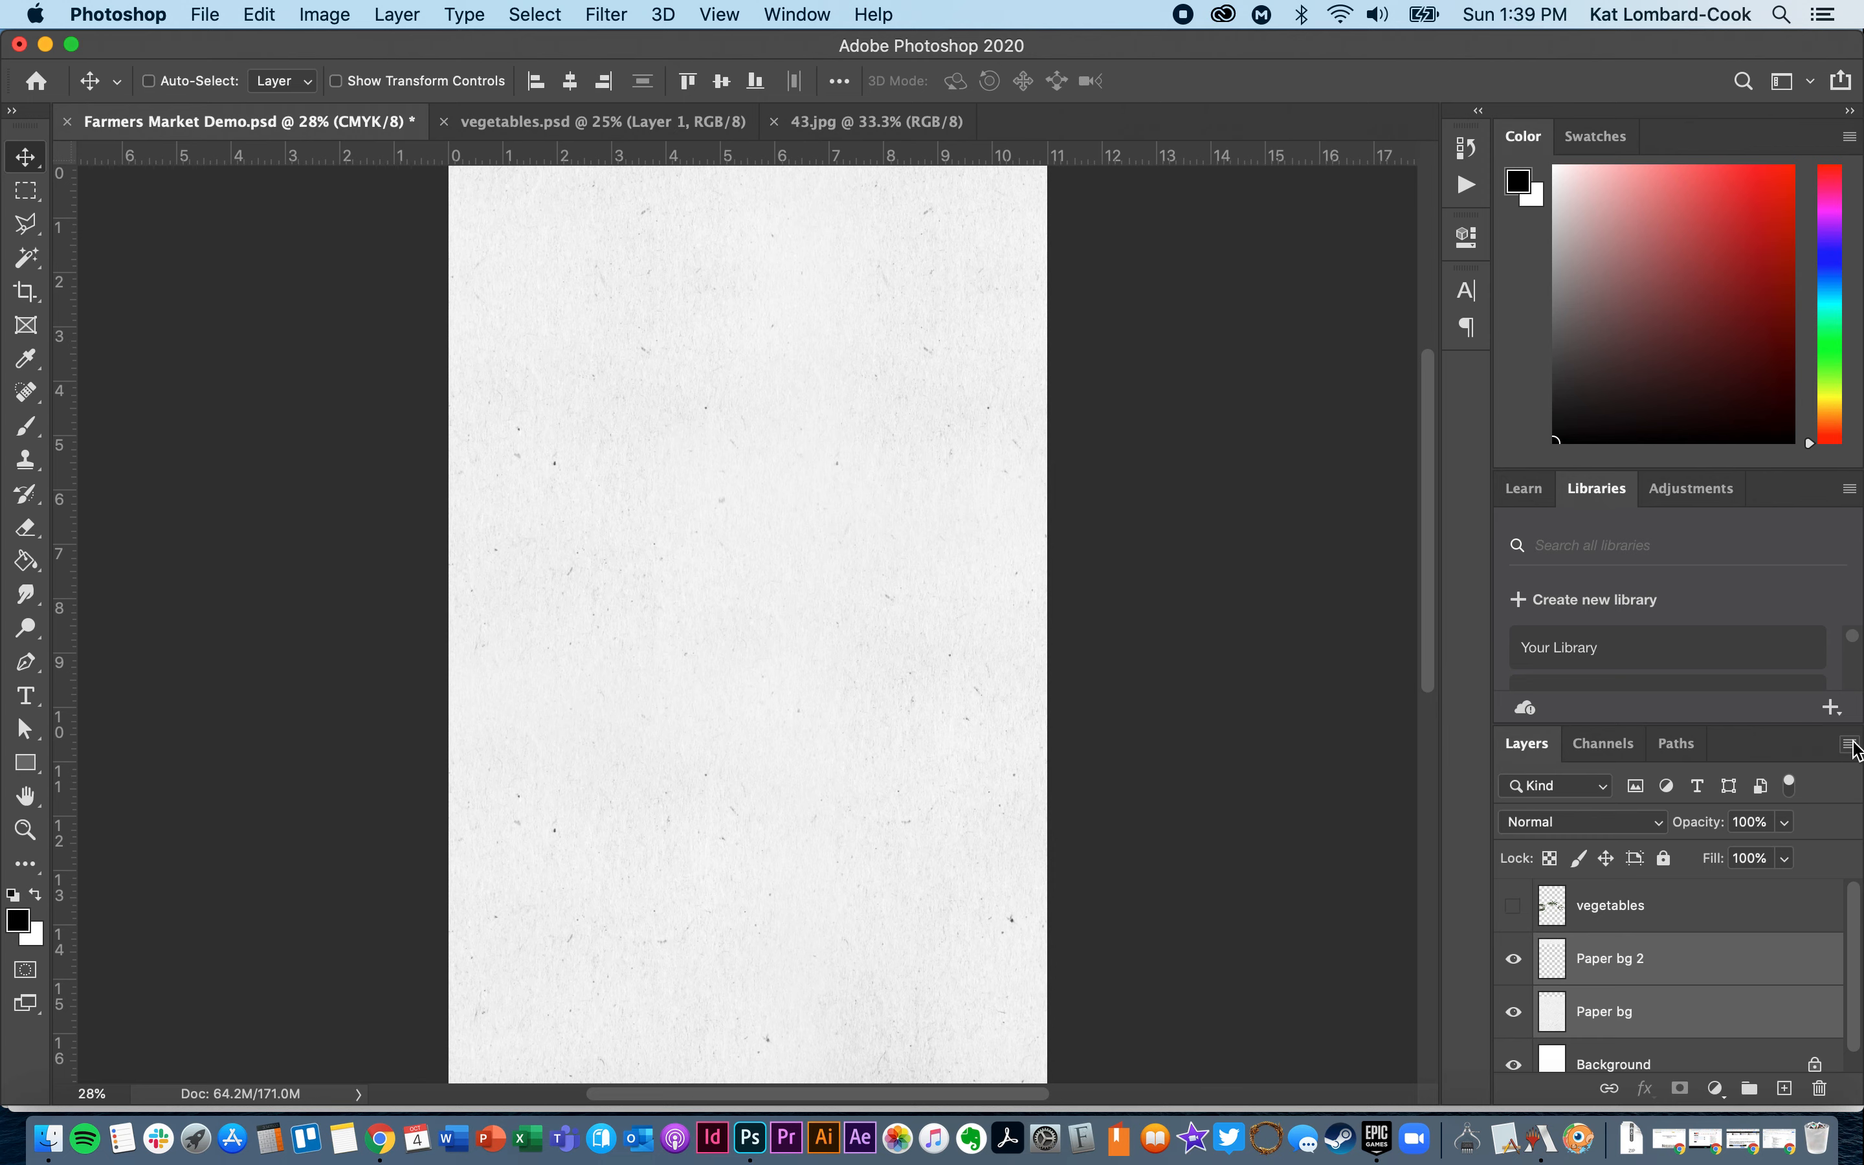
left_click(1851, 745)
left_click(1852, 748)
left_click(399, 14)
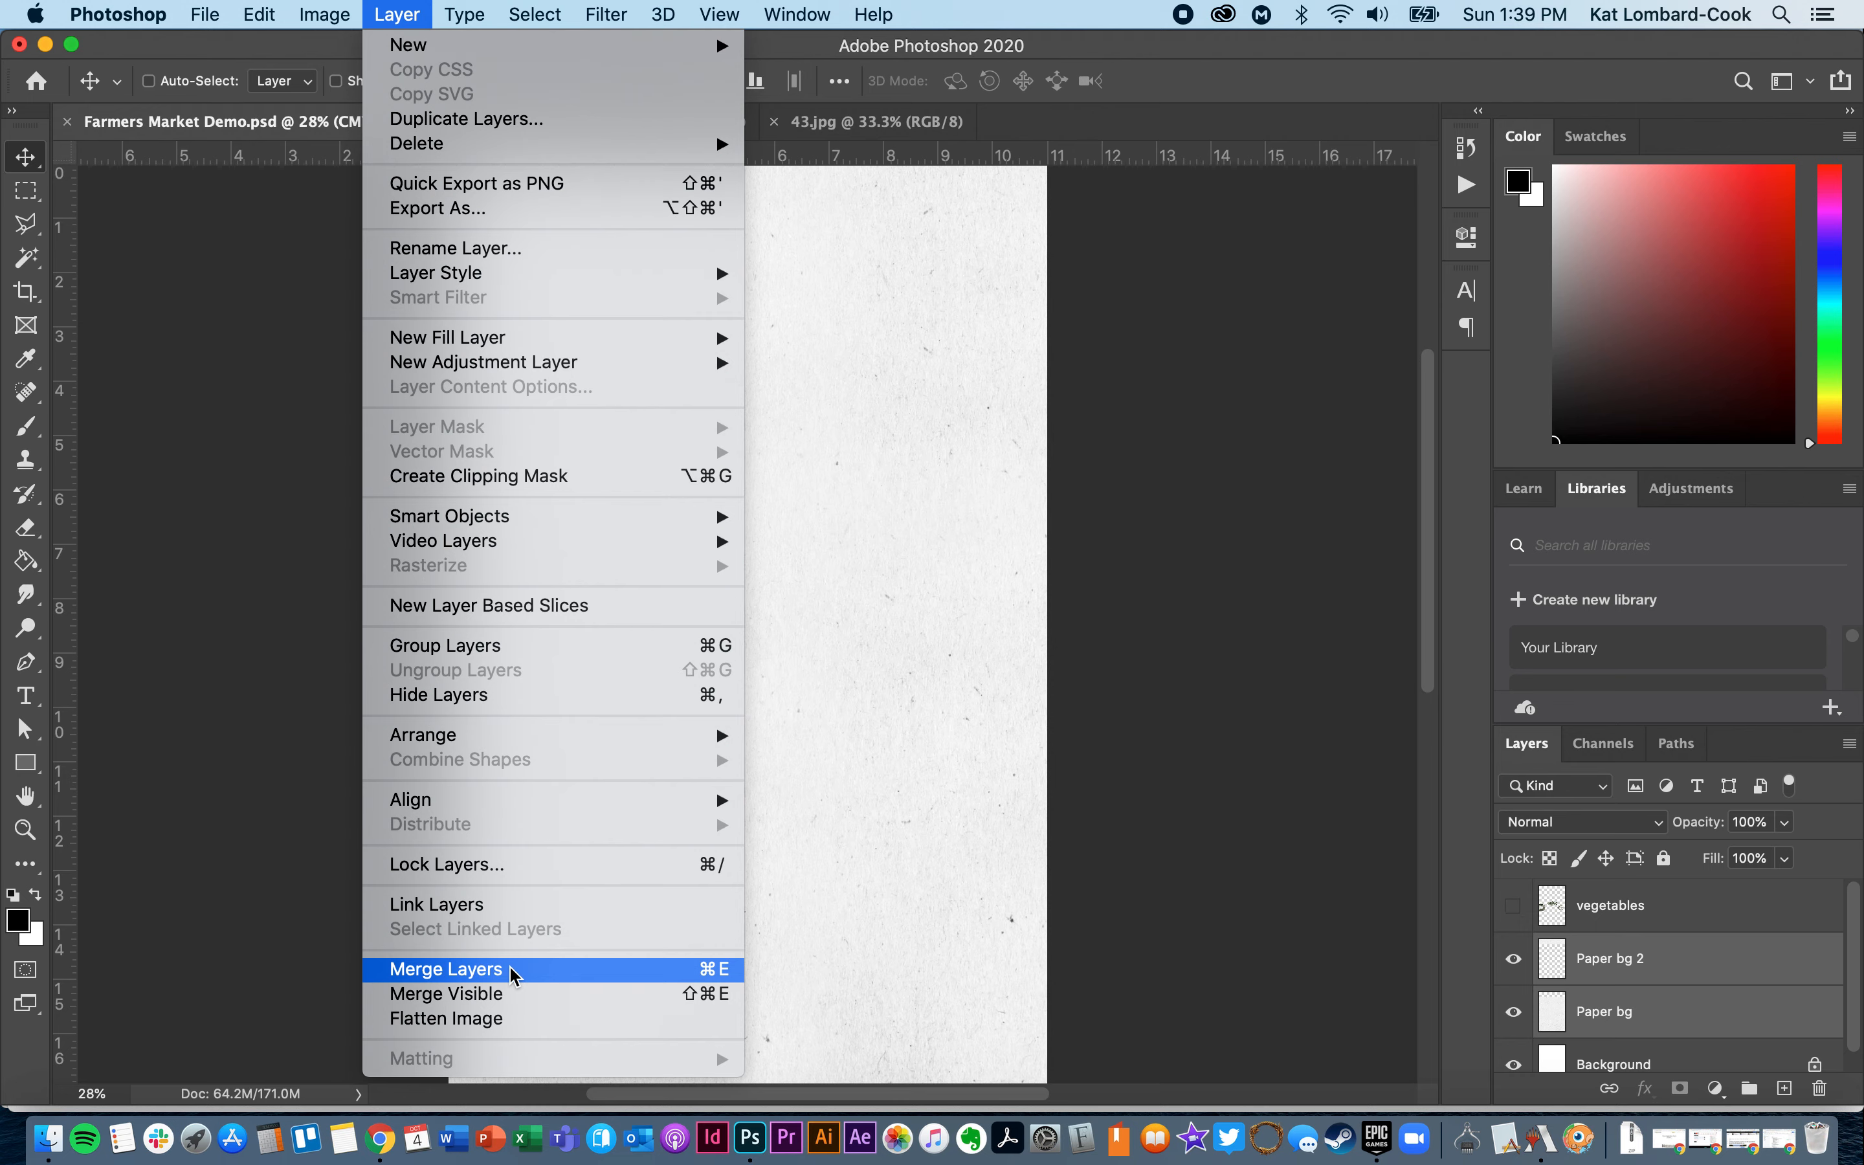
left_click(605, 969)
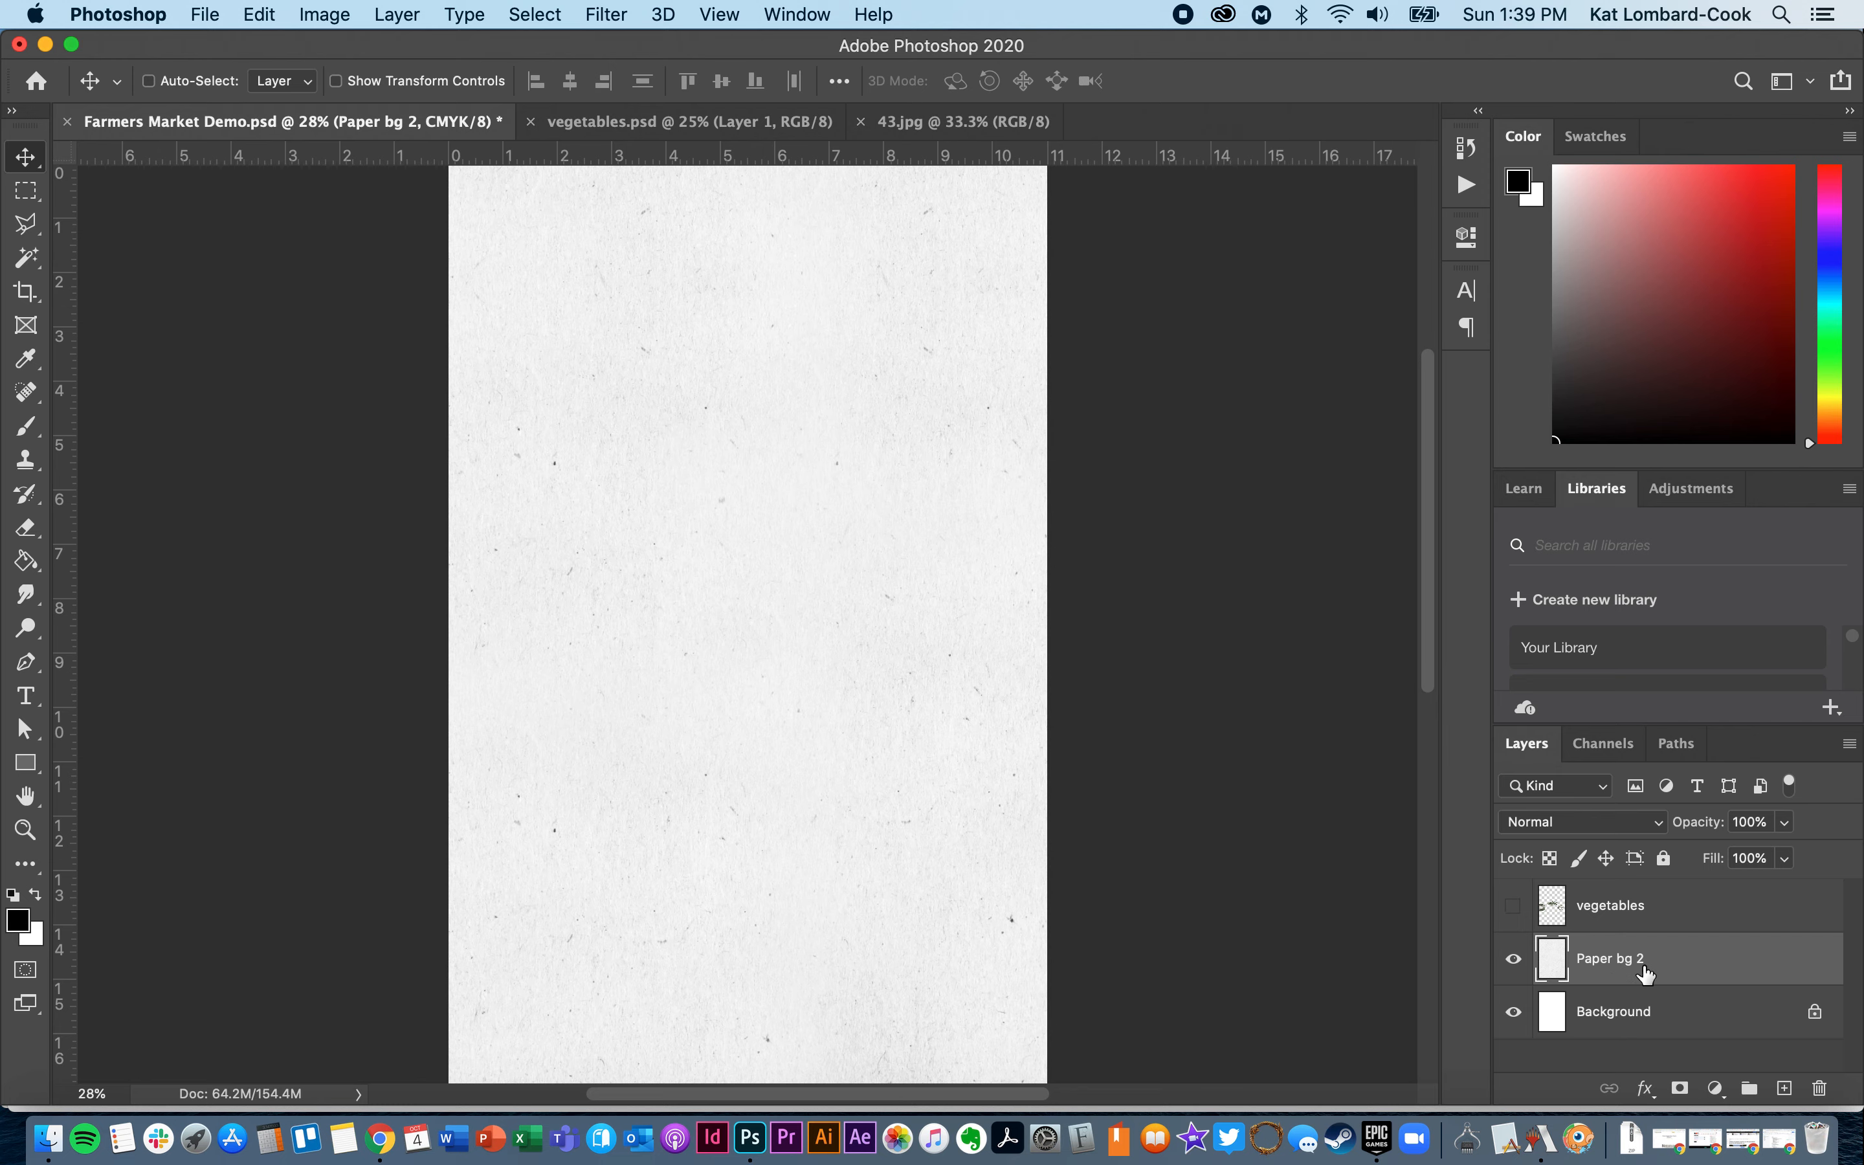
Rename the merged paper layer as "Paper bg" and make the vegetables layer visible
double_click(1633, 960)
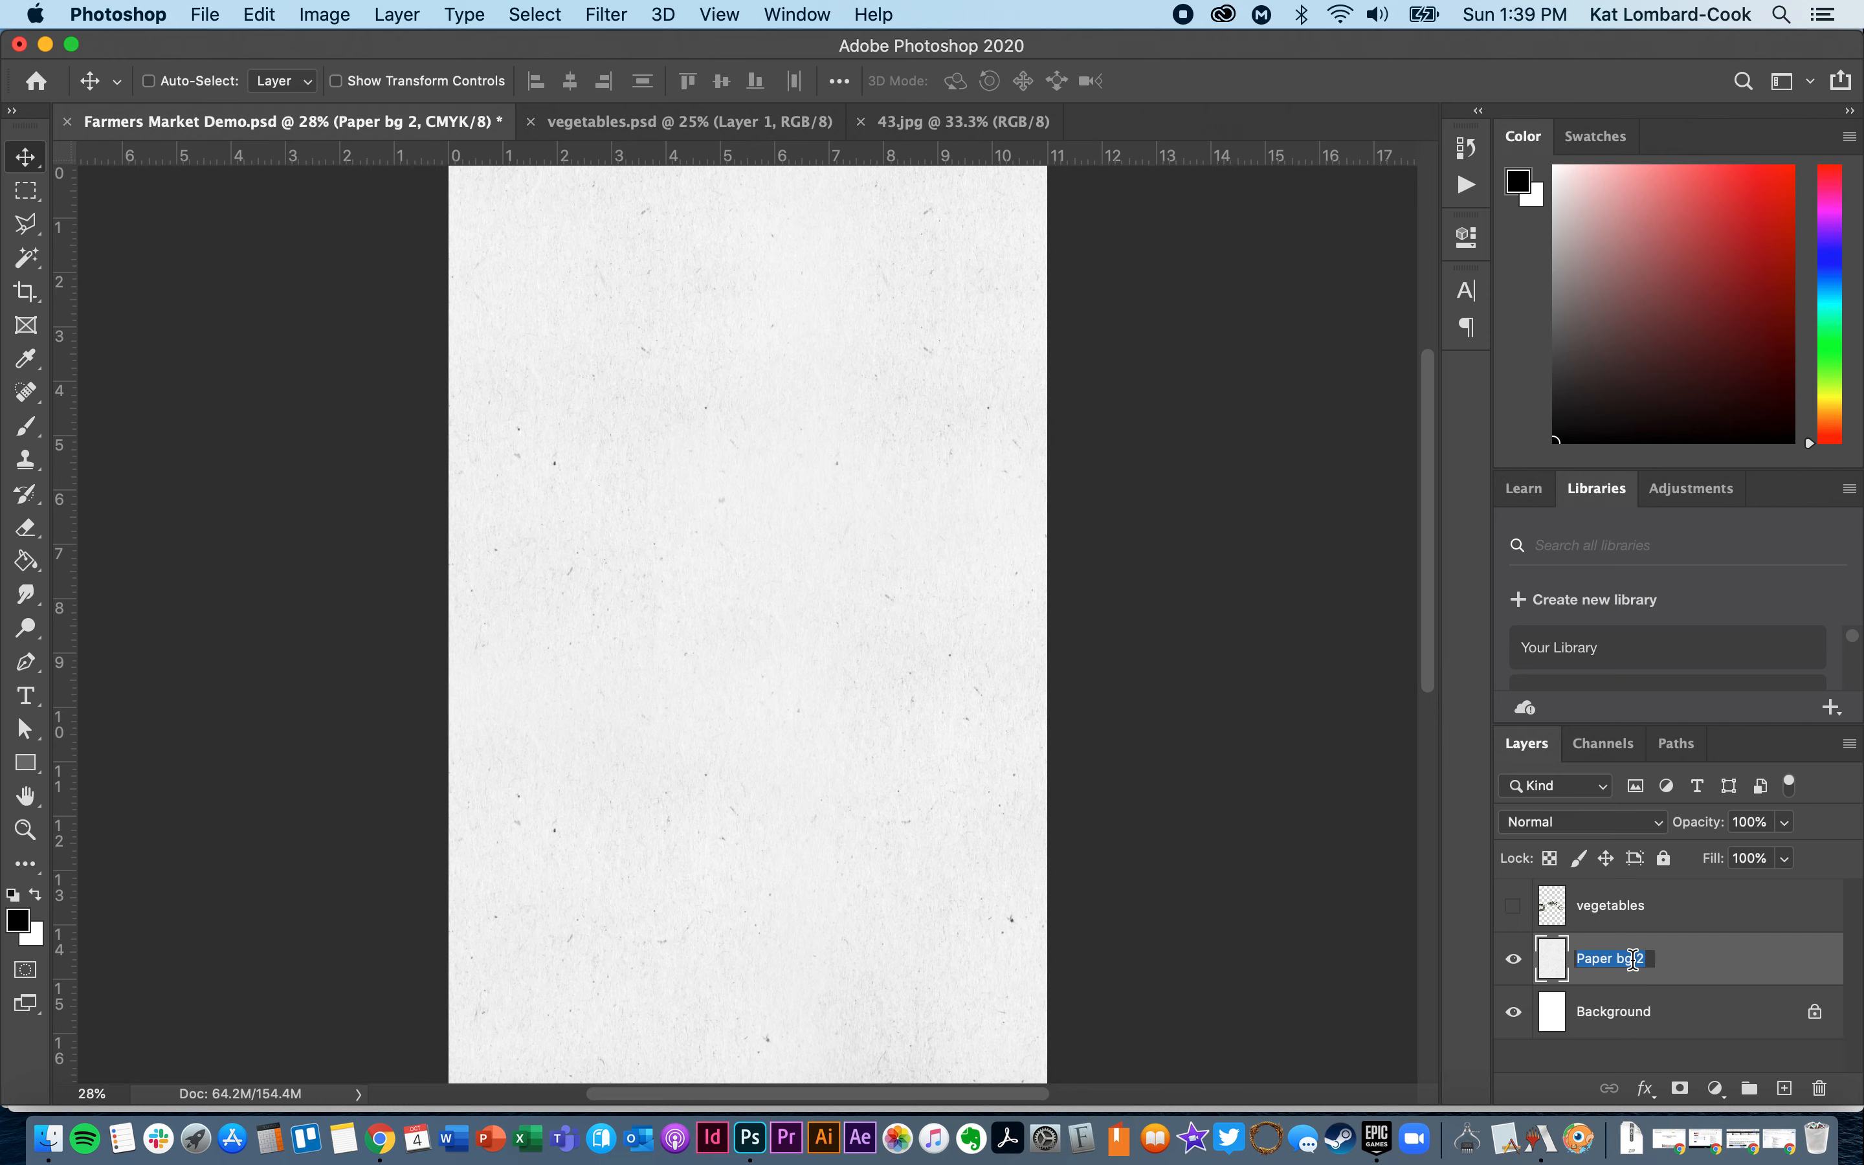
left_click(1653, 955)
key("Return")
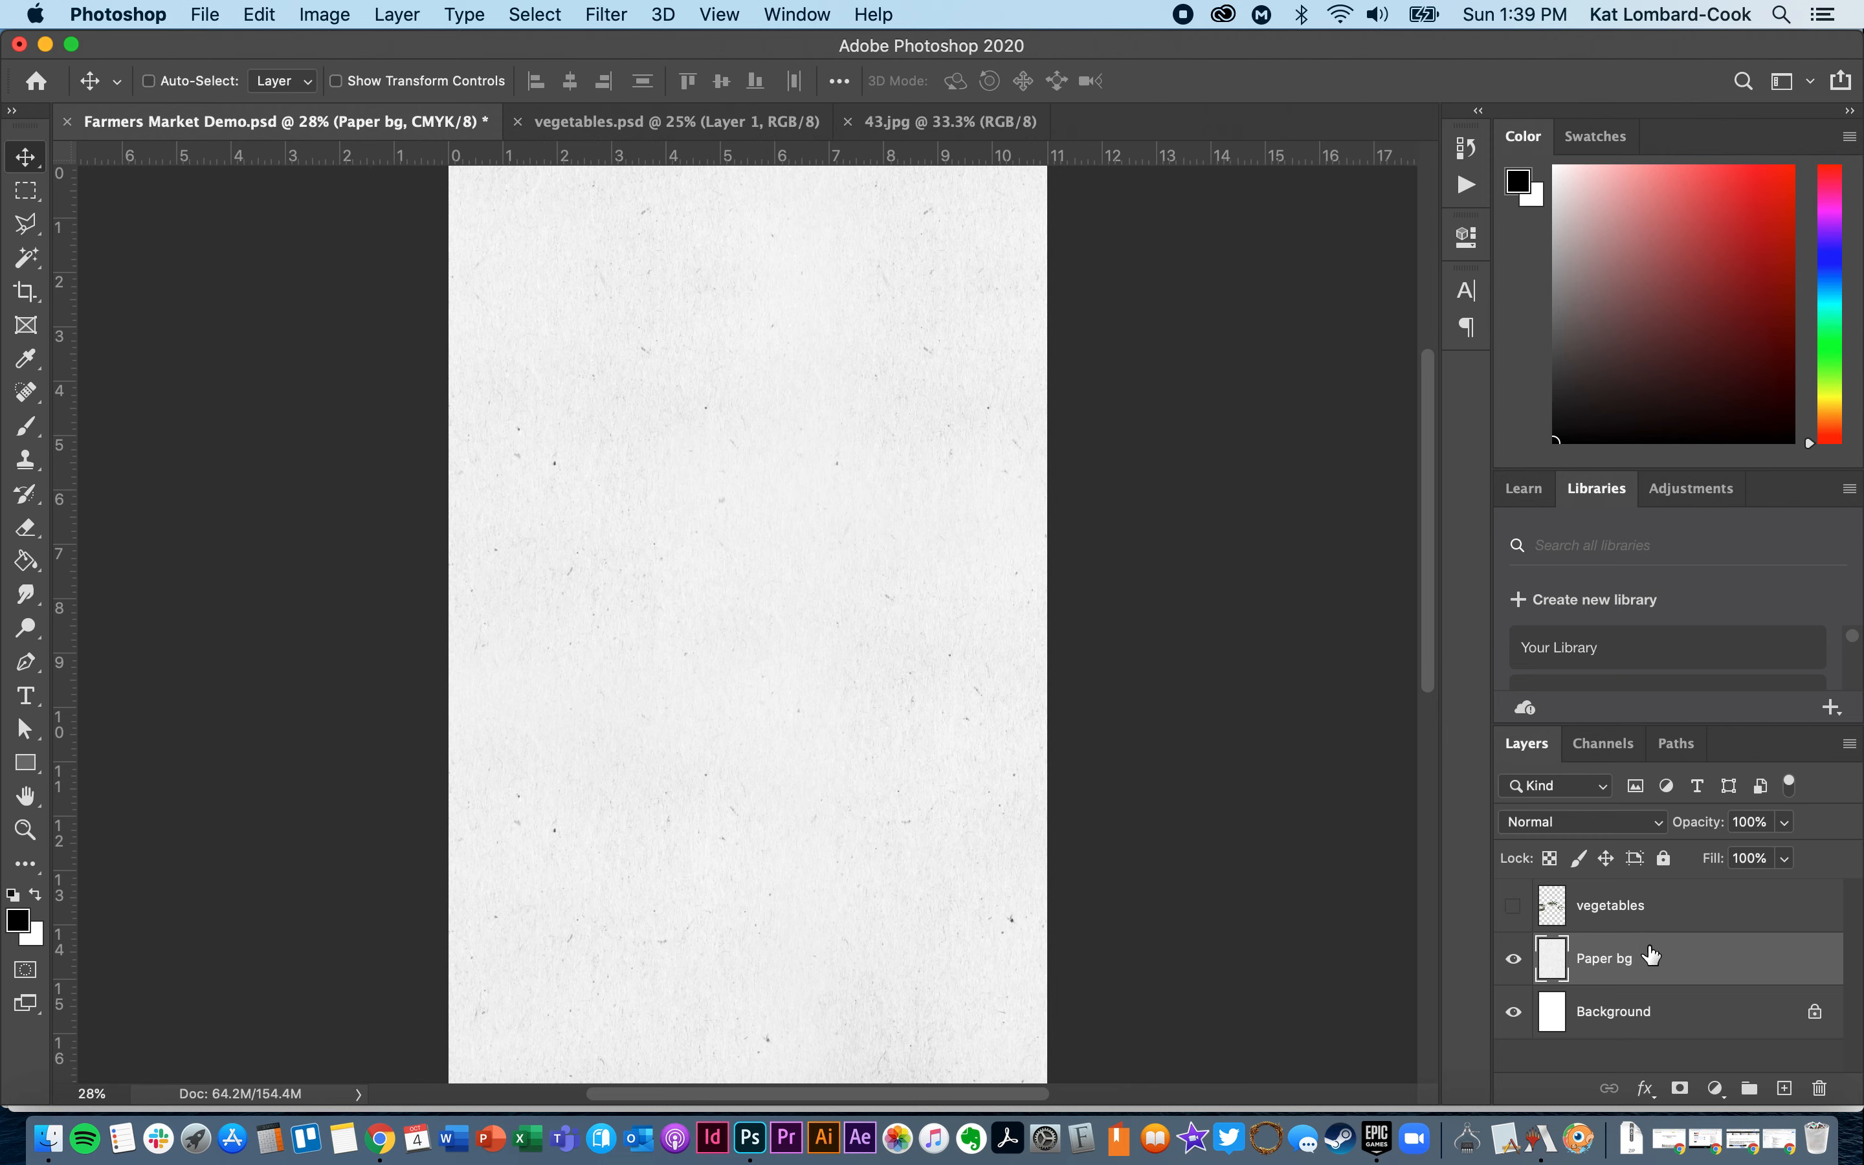
left_click(1512, 910)
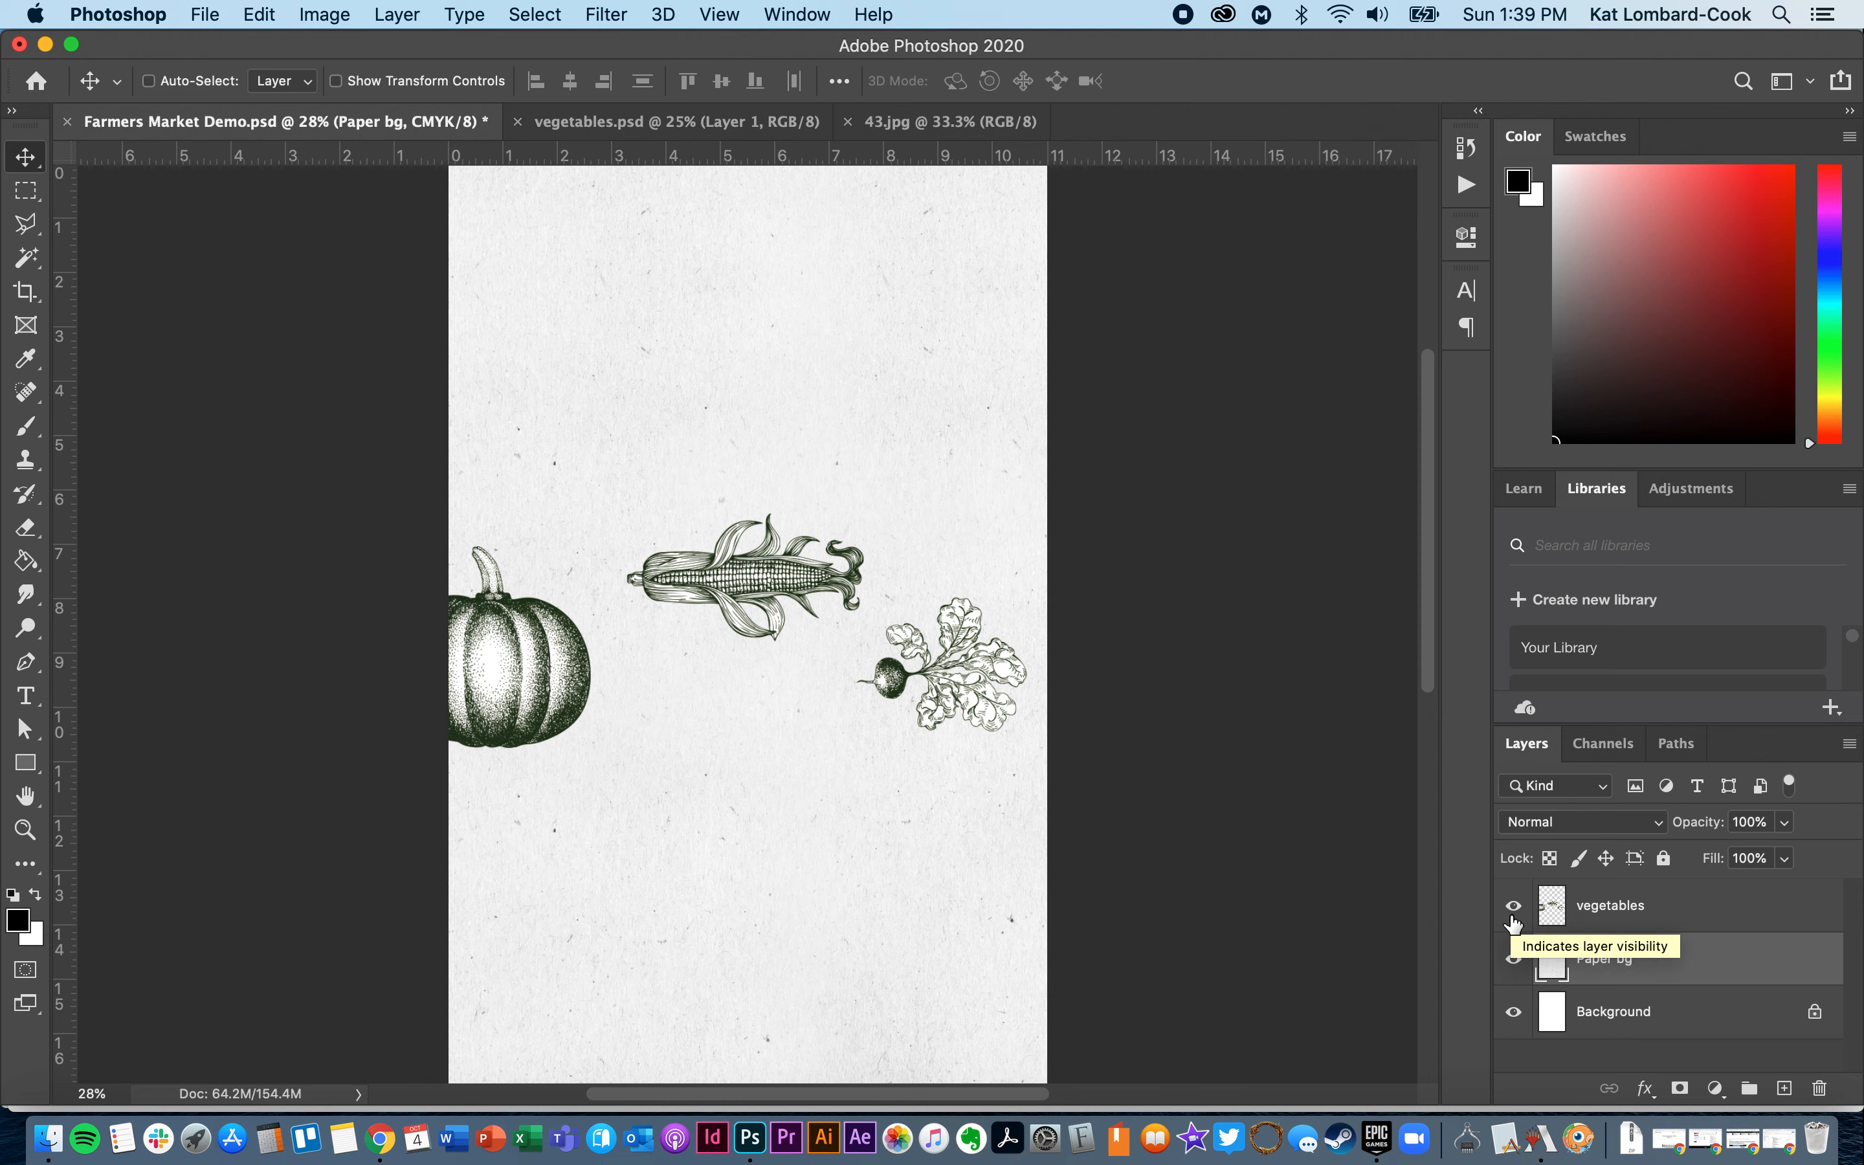